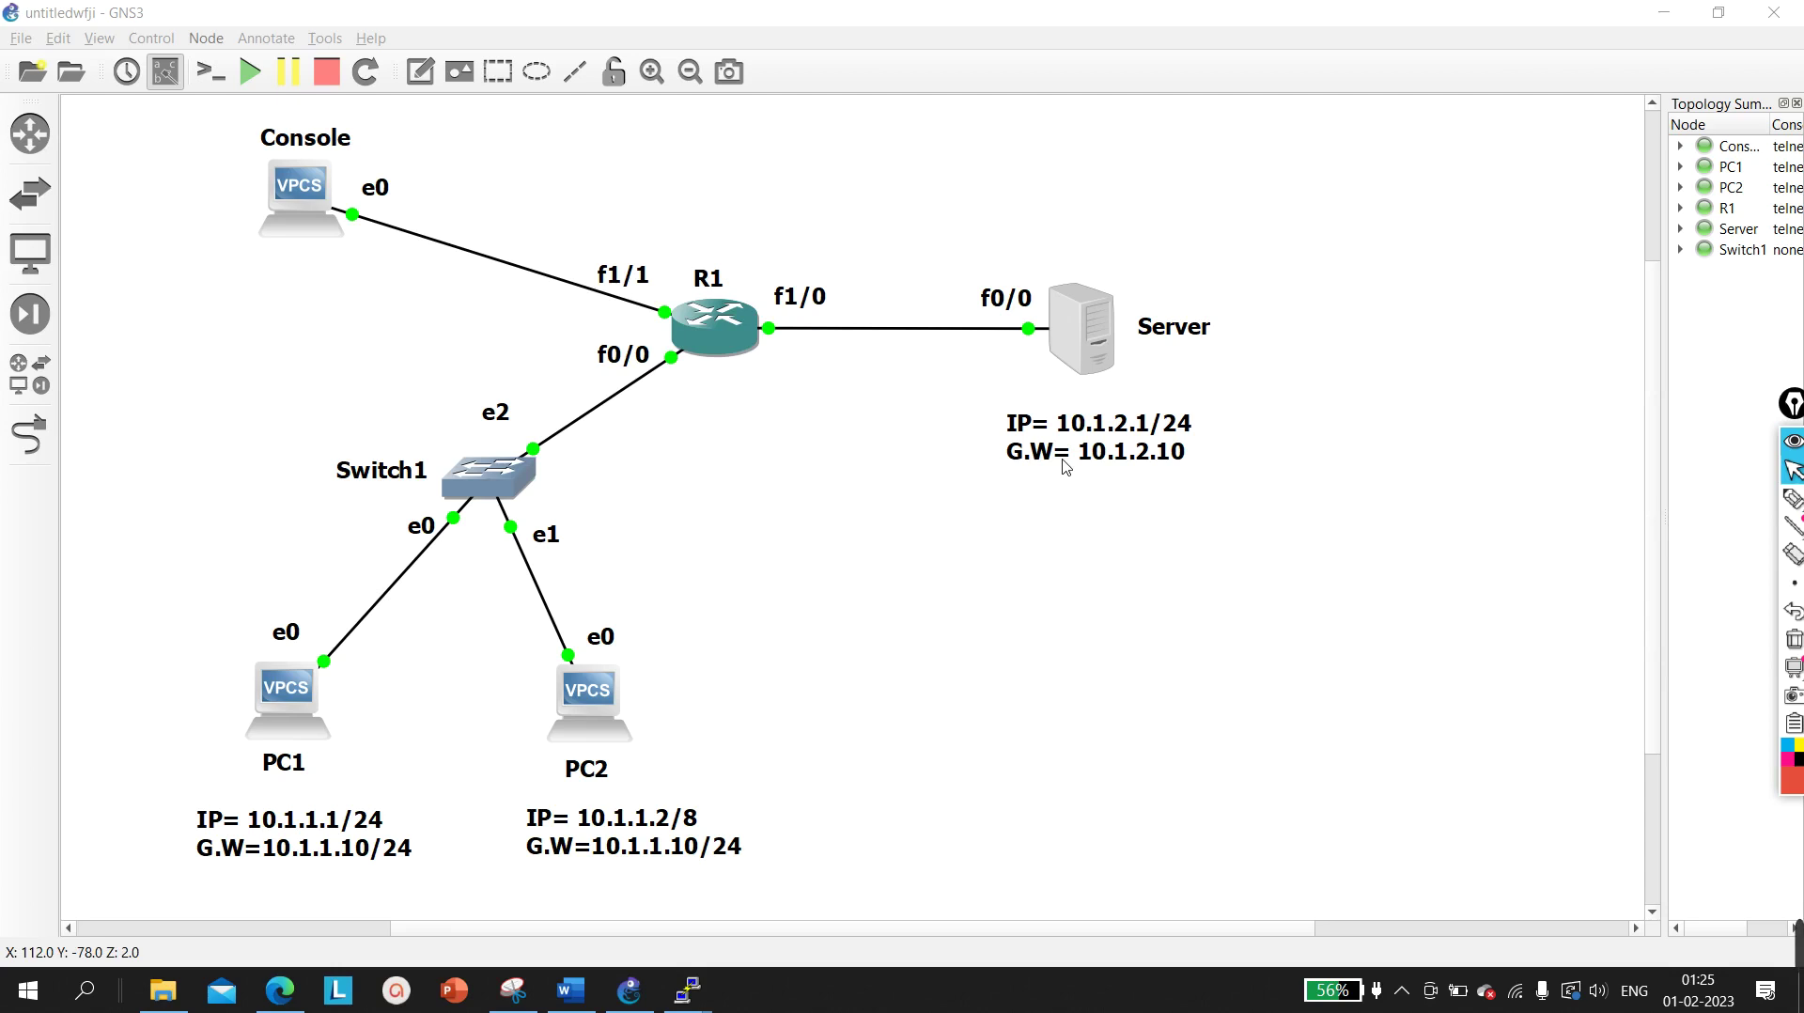
Mark router R1, the server, its gateway address 10.1.2.10 and R1's f1/0 interface with red pen strokes
click(1792, 499)
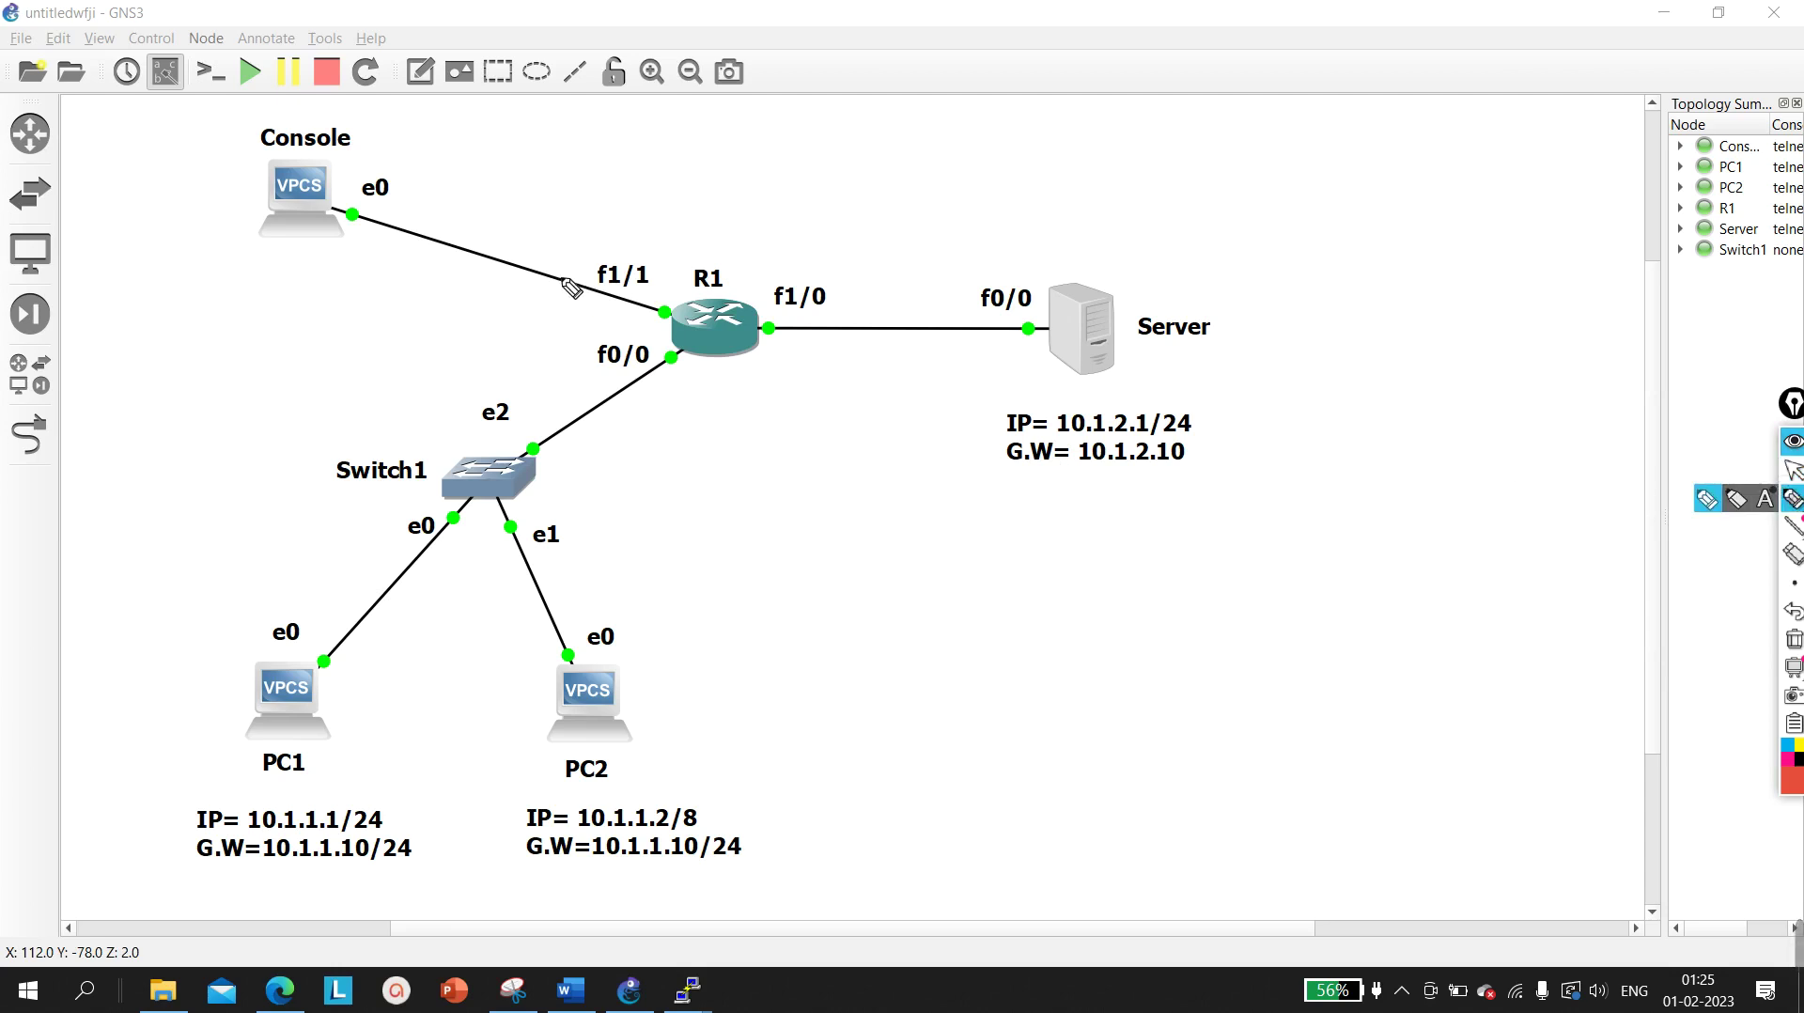
mouse_move(729, 374)
mouse_down()
mouse_move(726, 418)
mouse_move(742, 388)
mouse_up()
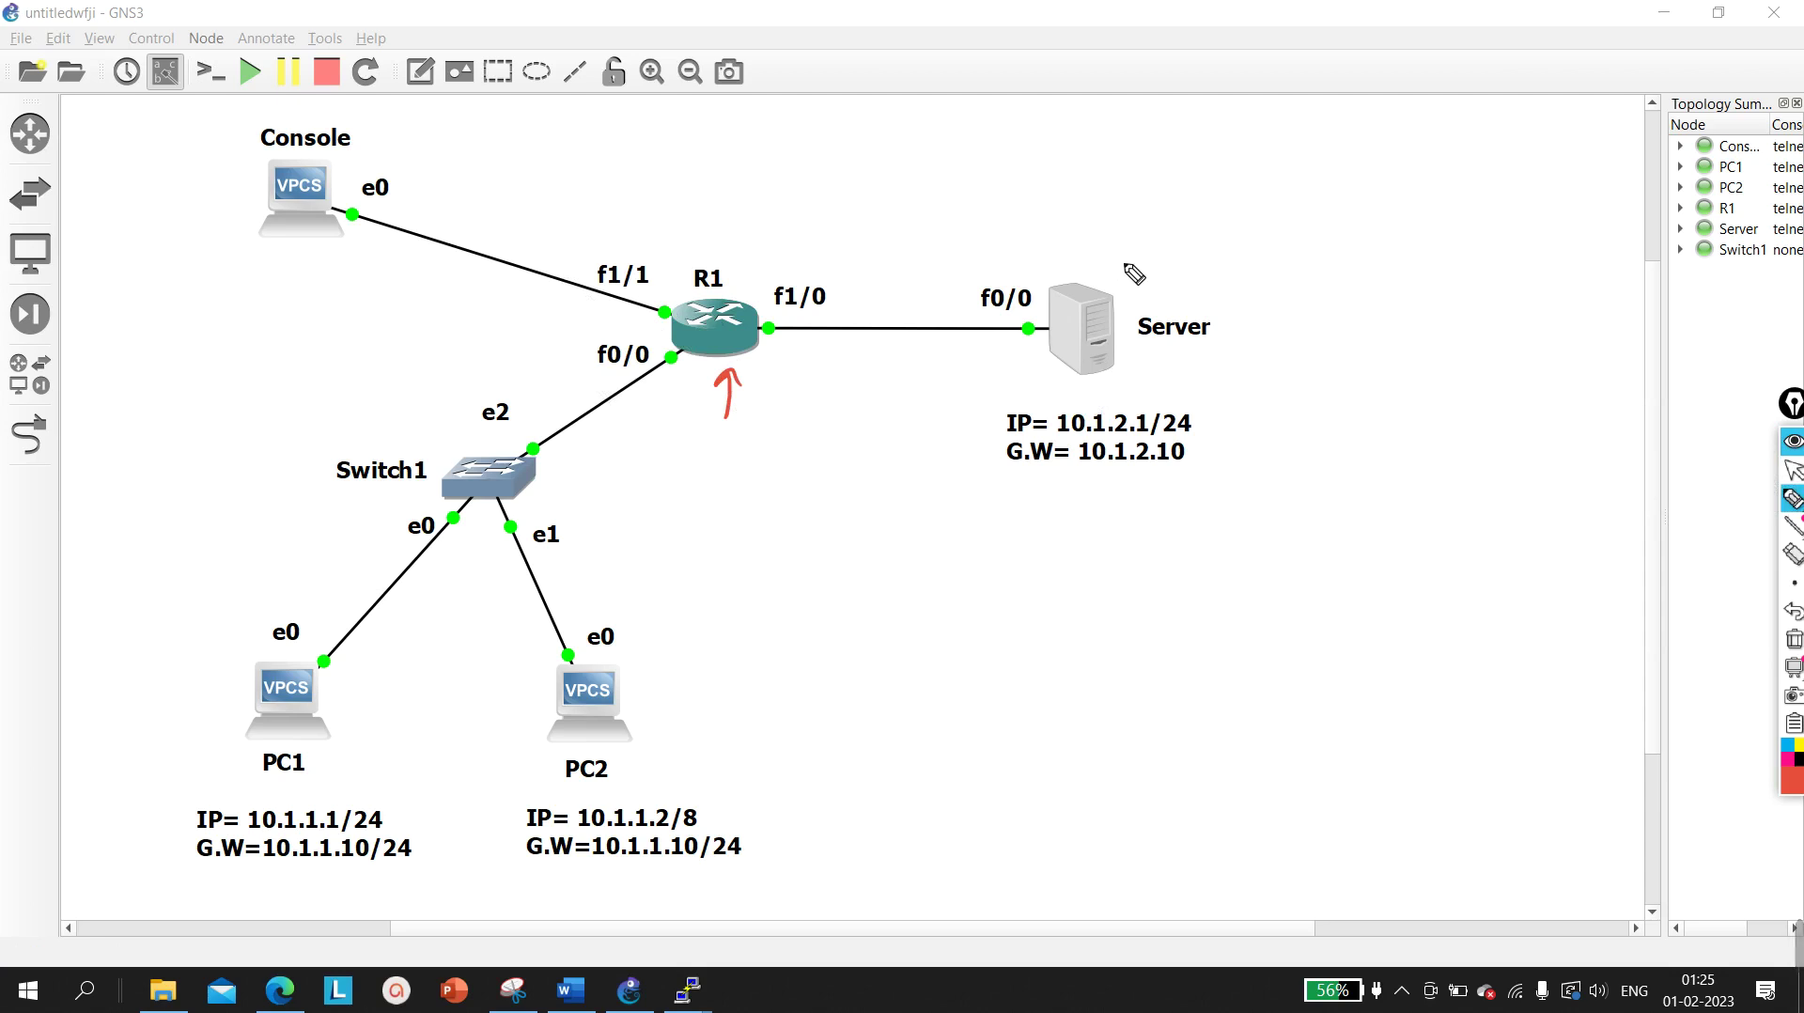
mouse_move(1153, 230)
mouse_down()
mouse_move(1115, 279)
mouse_move(1148, 272)
mouse_up()
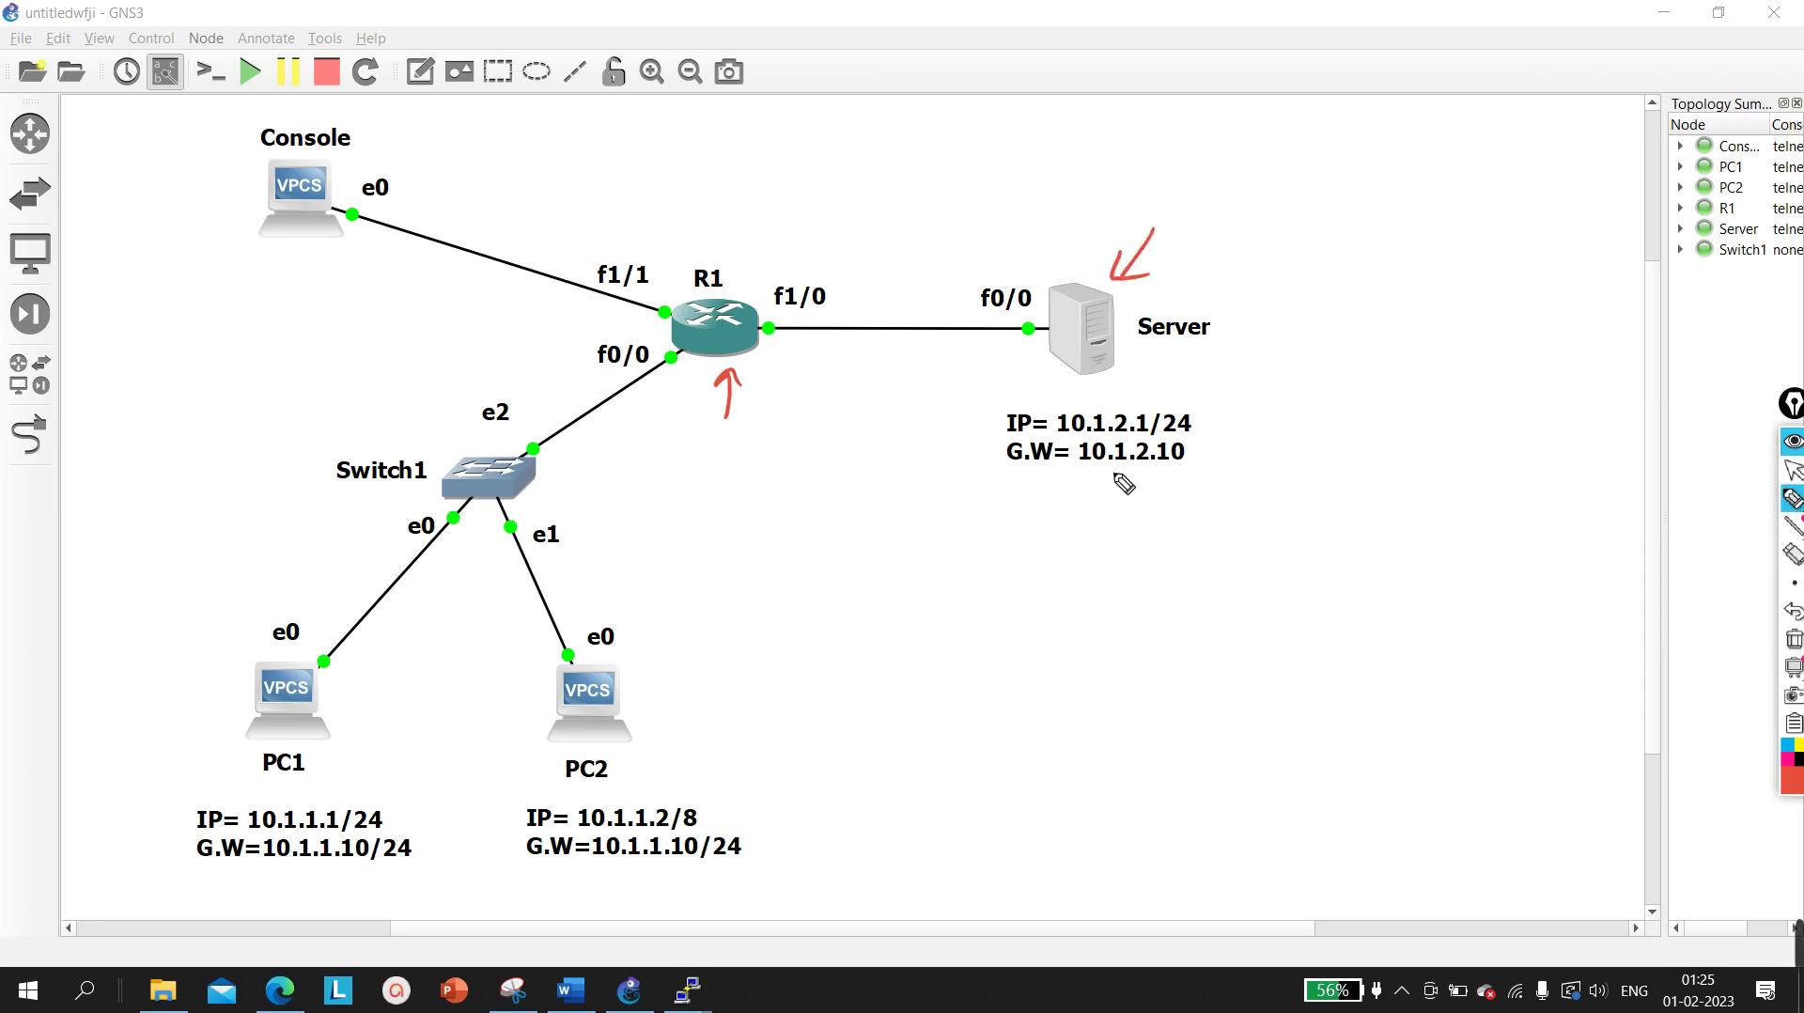
drag(1106, 429, 1141, 428)
key(ctrl)
key(ctrl+z)
drag(1102, 462, 1198, 474)
mouse_move(853, 229)
mouse_down()
mouse_move(816, 269)
mouse_move(847, 272)
mouse_up()
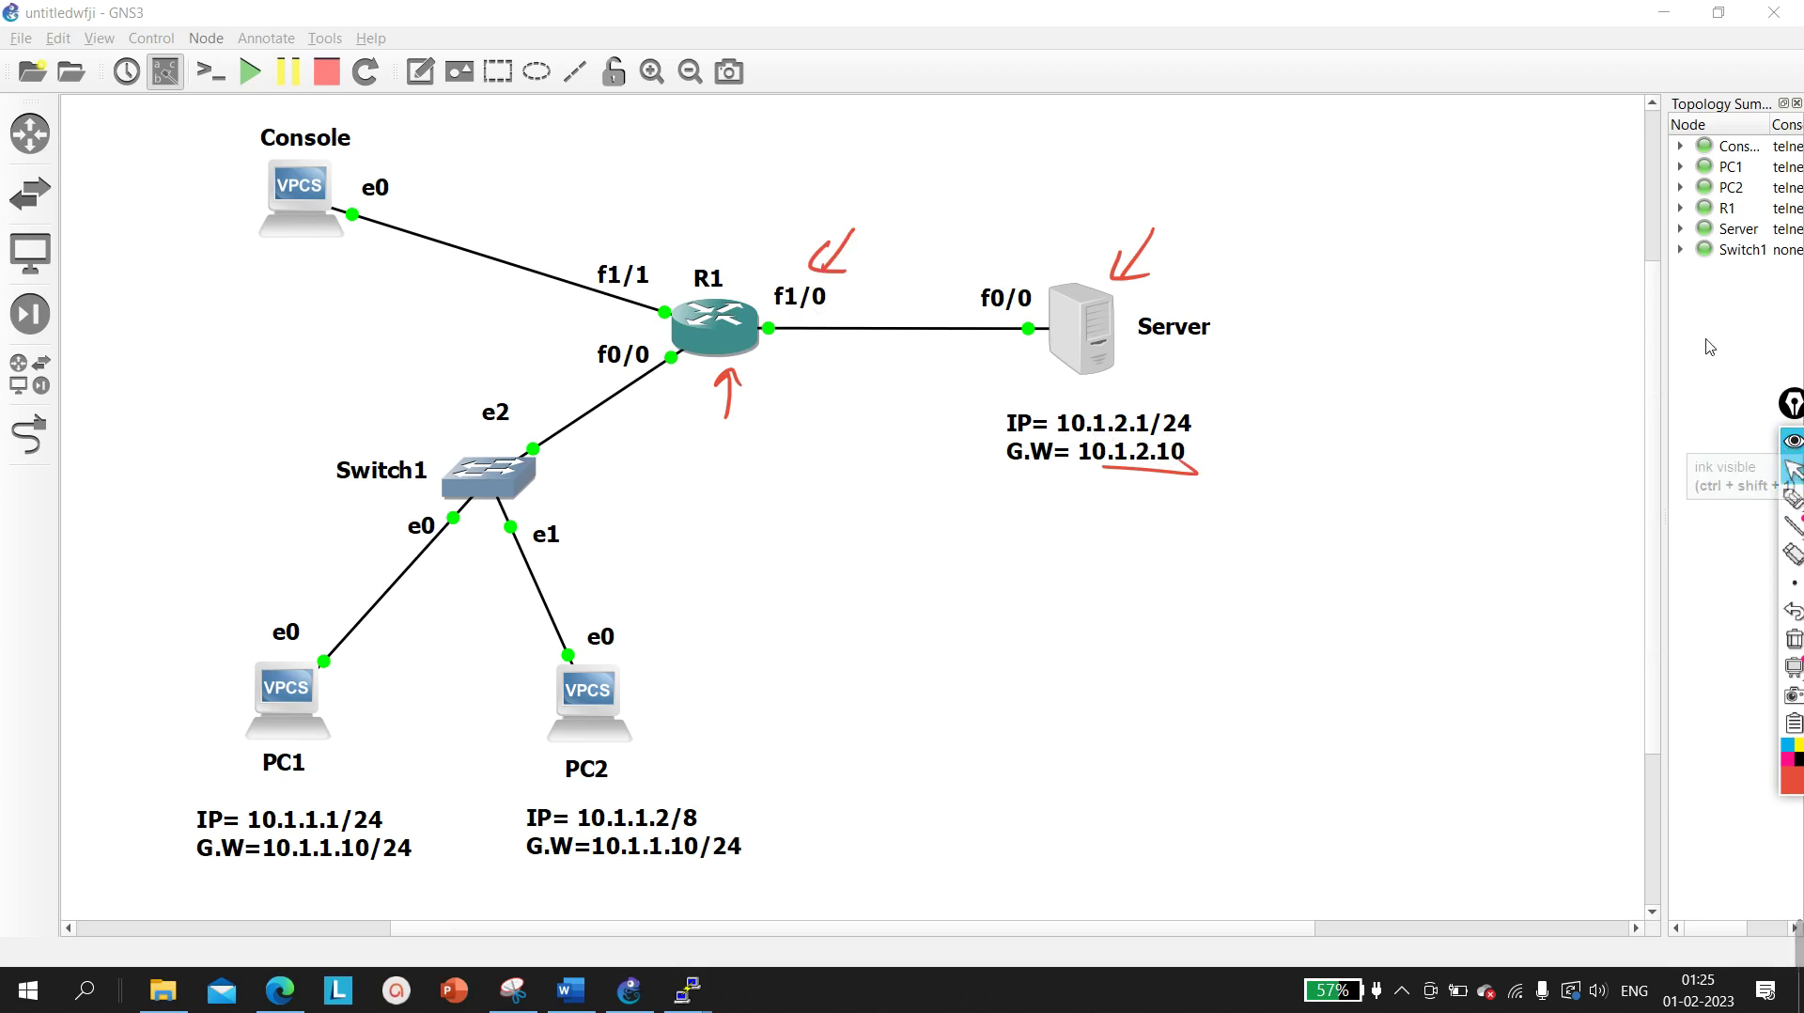
Annotate R1's f0/0 interface and both PCs with their addresses in red ink, and clear all the ink
click(1792, 496)
mouse_move(675, 423)
mouse_down()
mouse_move(669, 373)
mouse_move(692, 384)
mouse_up()
drag(596, 866, 693, 864)
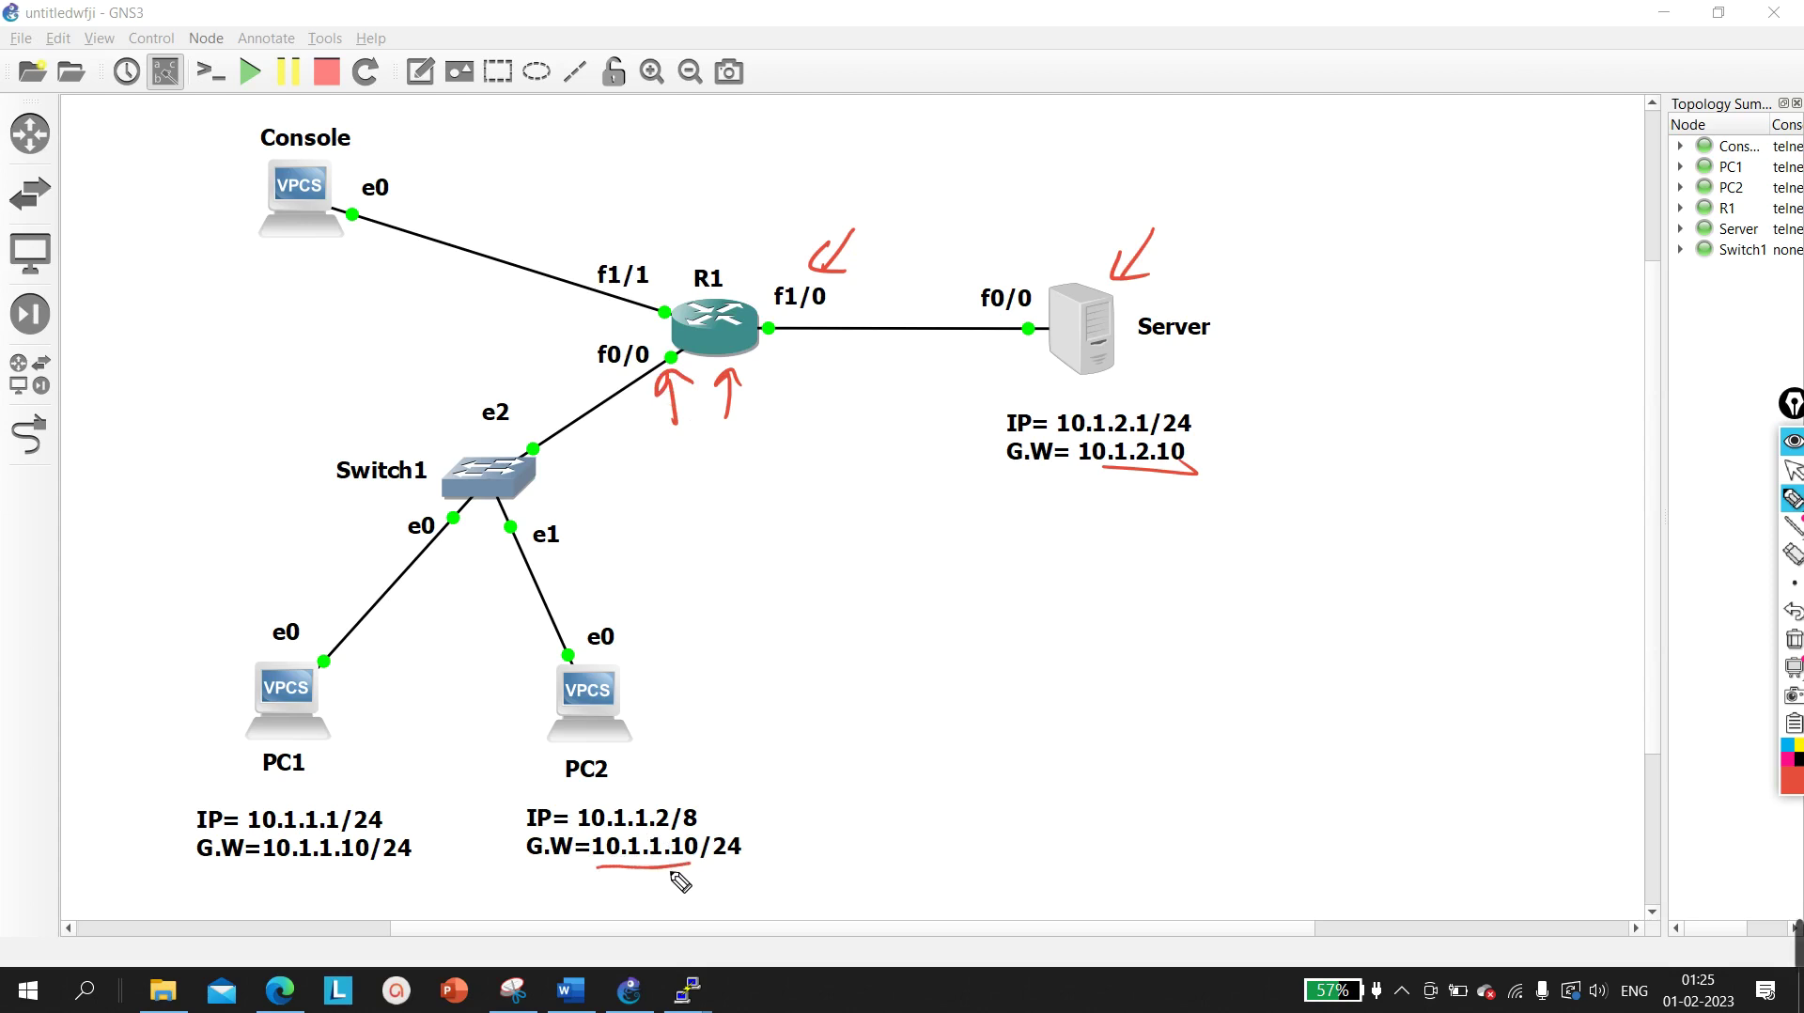
drag(266, 865, 367, 860)
mouse_move(355, 594)
mouse_down()
mouse_move(172, 657)
mouse_move(175, 714)
mouse_move(241, 768)
mouse_move(759, 779)
mouse_move(791, 670)
mouse_move(362, 598)
mouse_move(360, 643)
mouse_up()
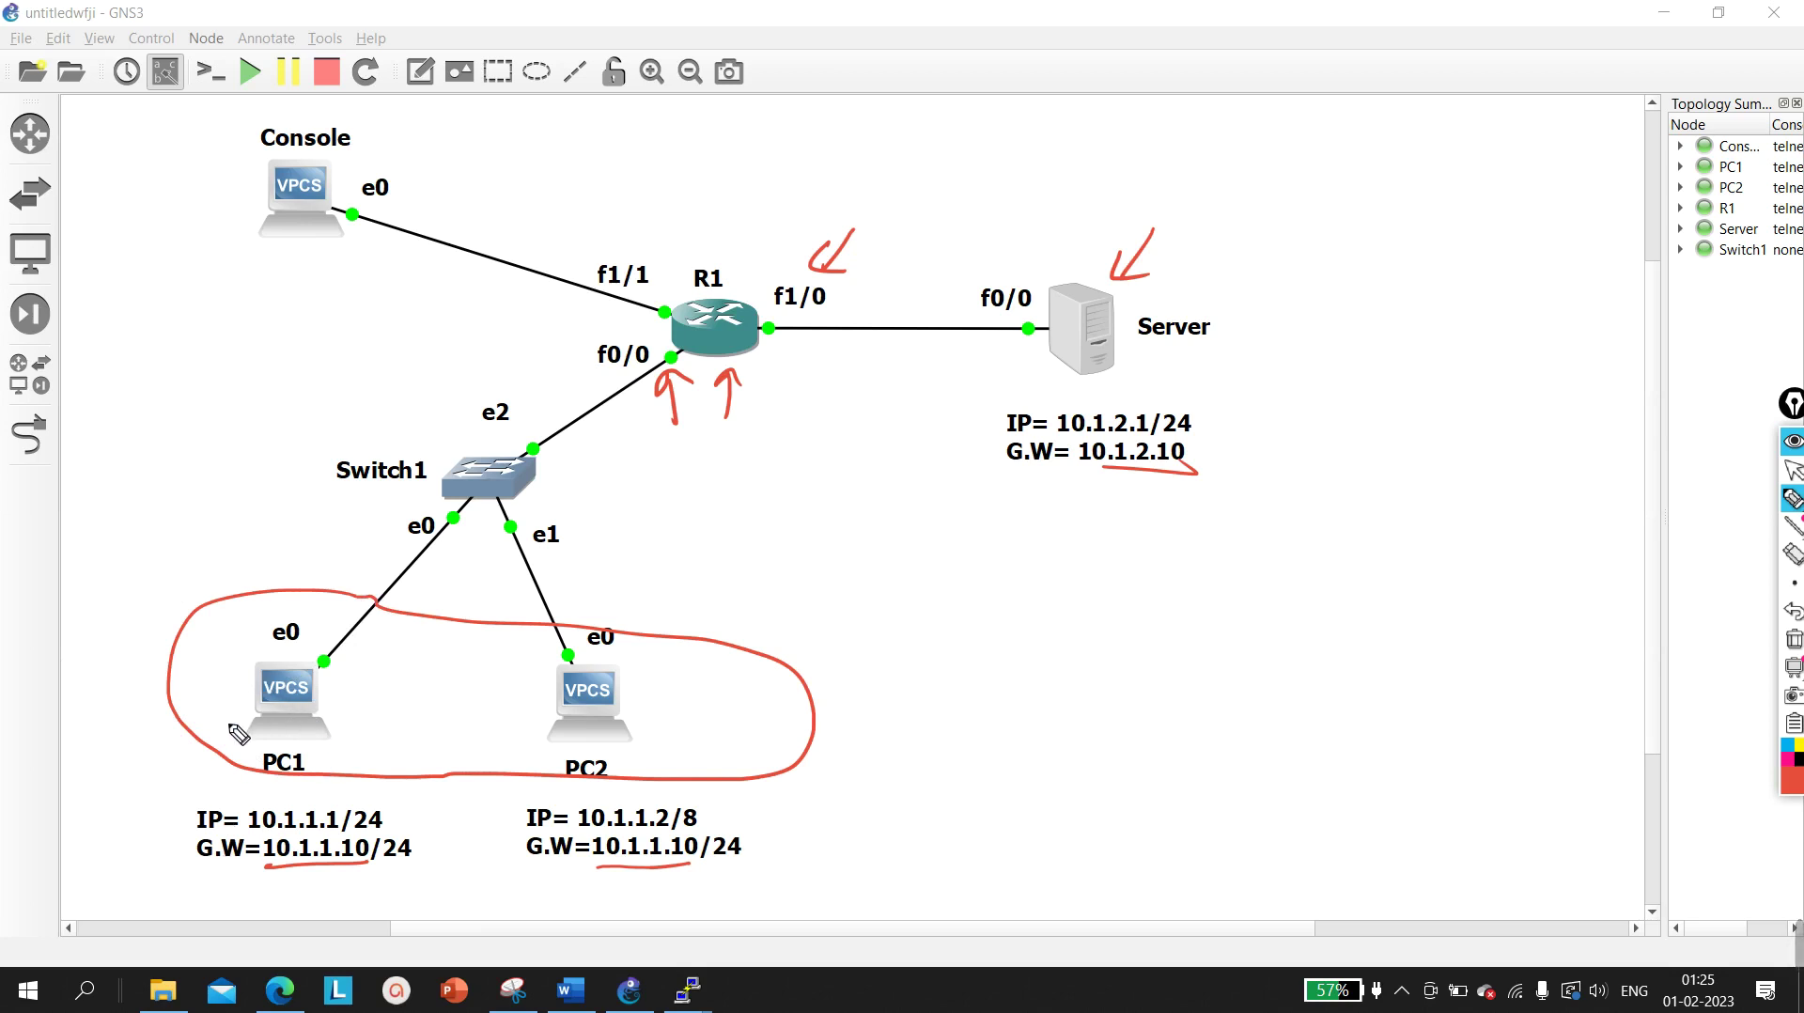
mouse_move(748, 783)
mouse_down()
mouse_move(747, 805)
mouse_move(701, 816)
mouse_move(726, 826)
mouse_up()
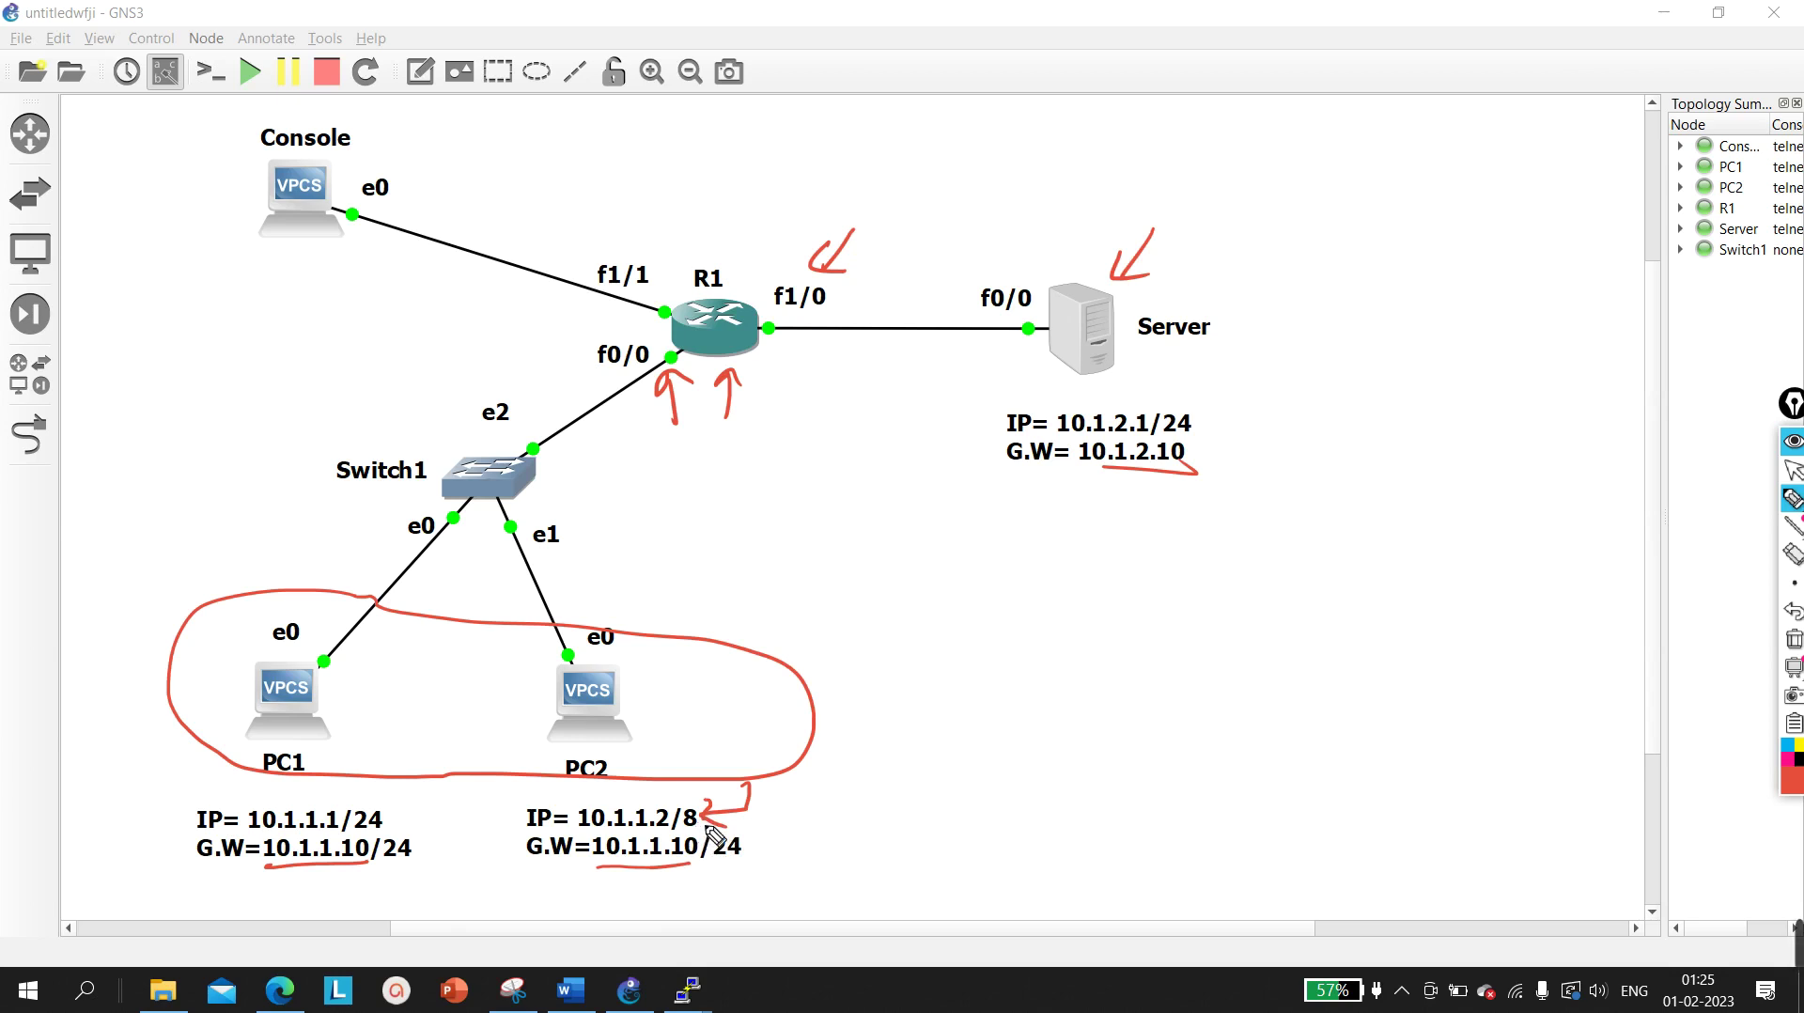
drag(412, 793, 396, 815)
mouse_move(752, 633)
mouse_down()
mouse_move(683, 683)
mouse_move(719, 675)
mouse_up()
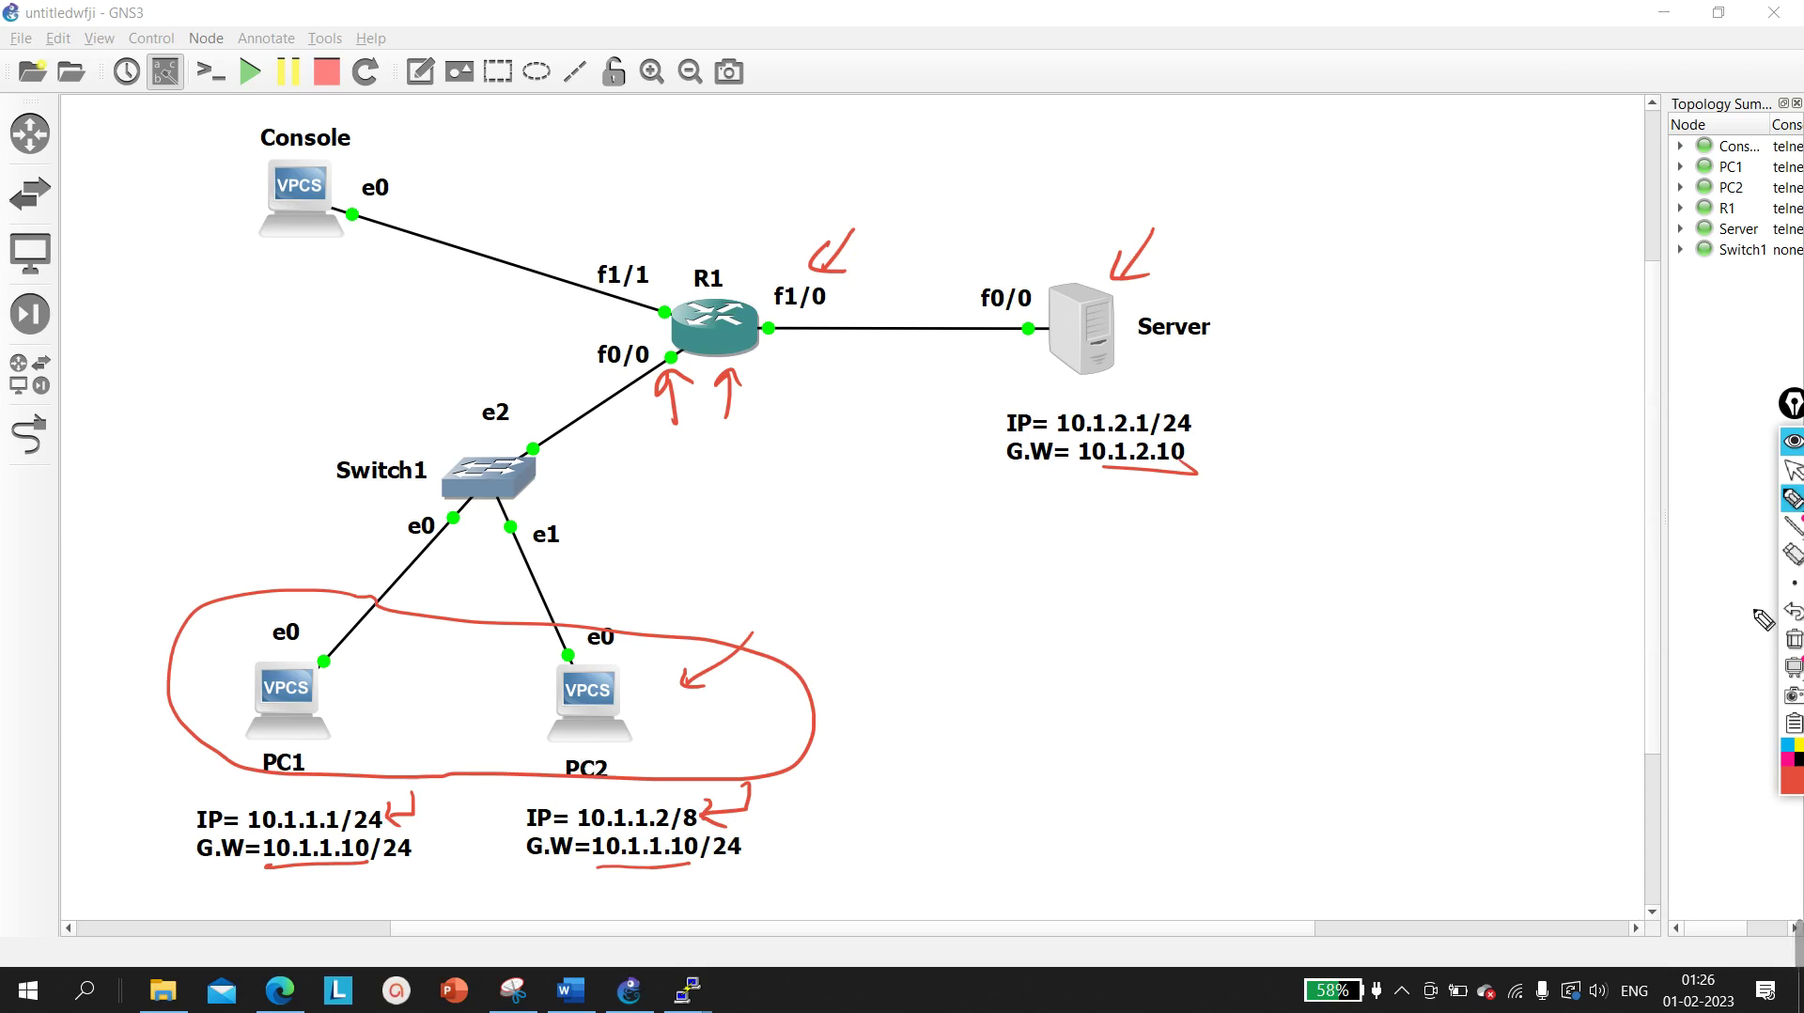
click(1793, 645)
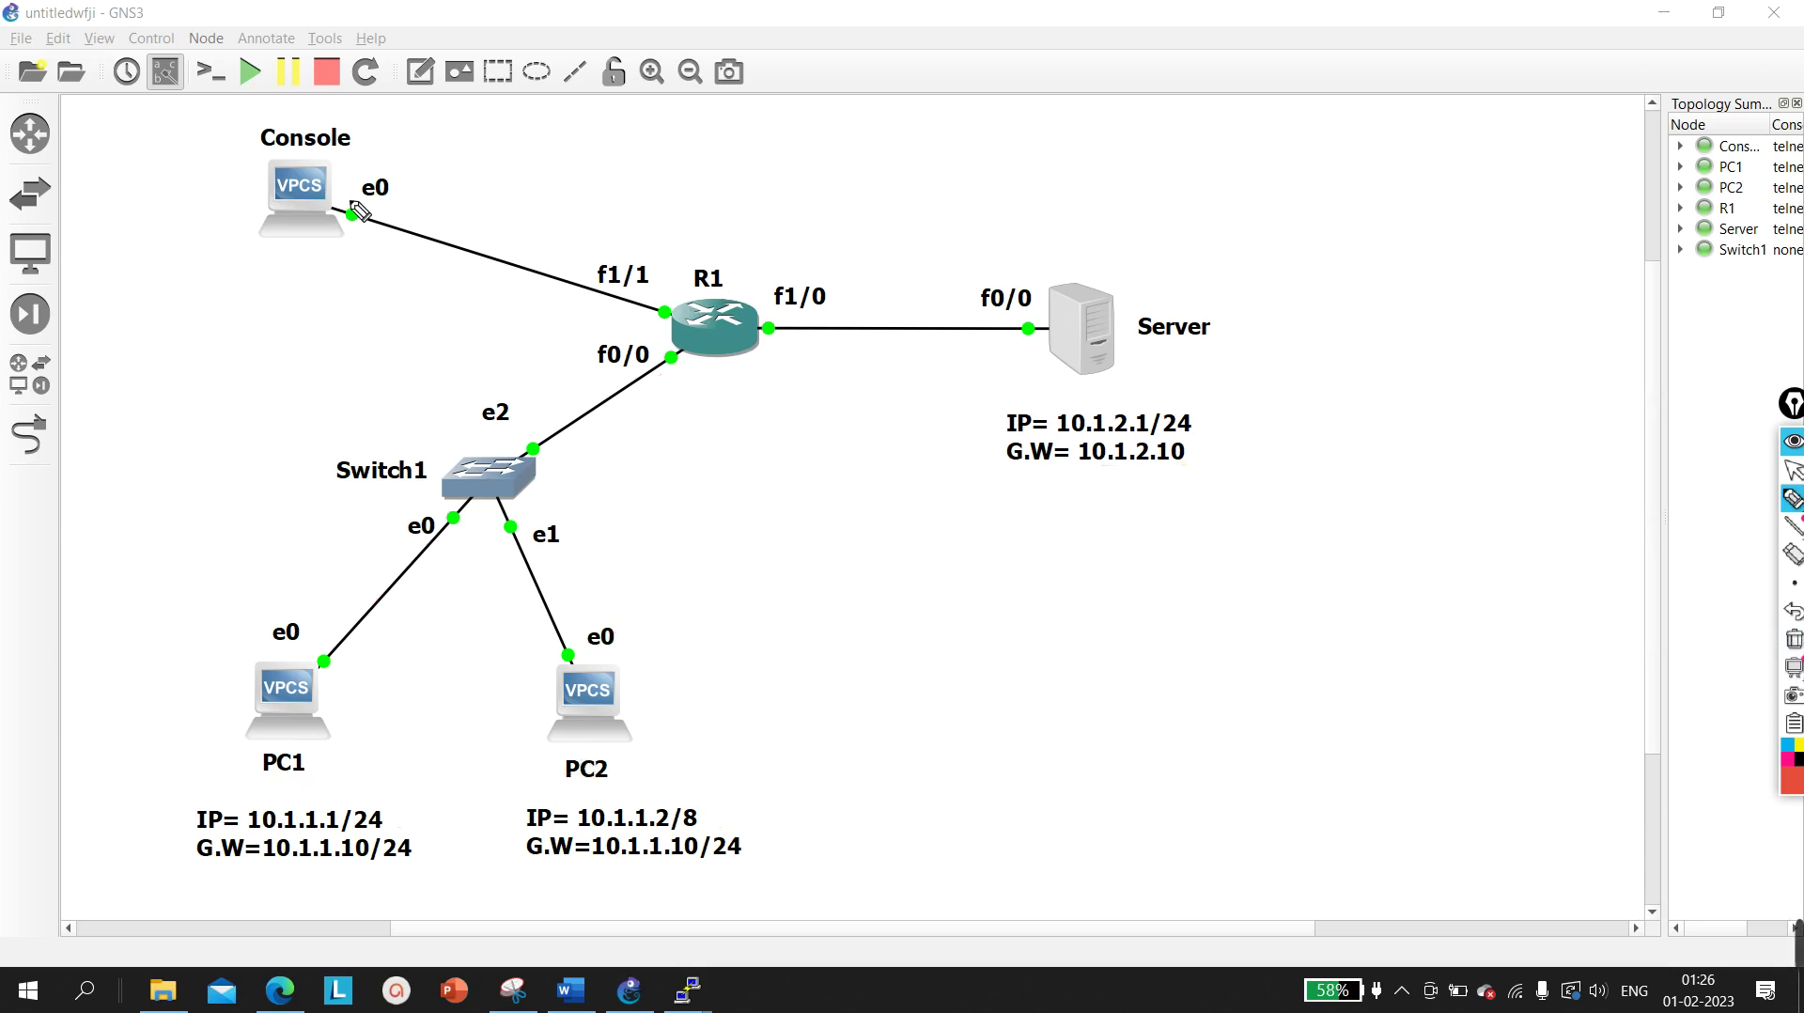
Circle Console, PC1 and PC2 in red ink and add pointing marks beside the server and PC2
mouse_move(360, 125)
mouse_down()
mouse_move(291, 110)
mouse_move(197, 188)
mouse_move(235, 271)
mouse_move(349, 271)
mouse_move(401, 208)
mouse_move(357, 124)
mouse_up()
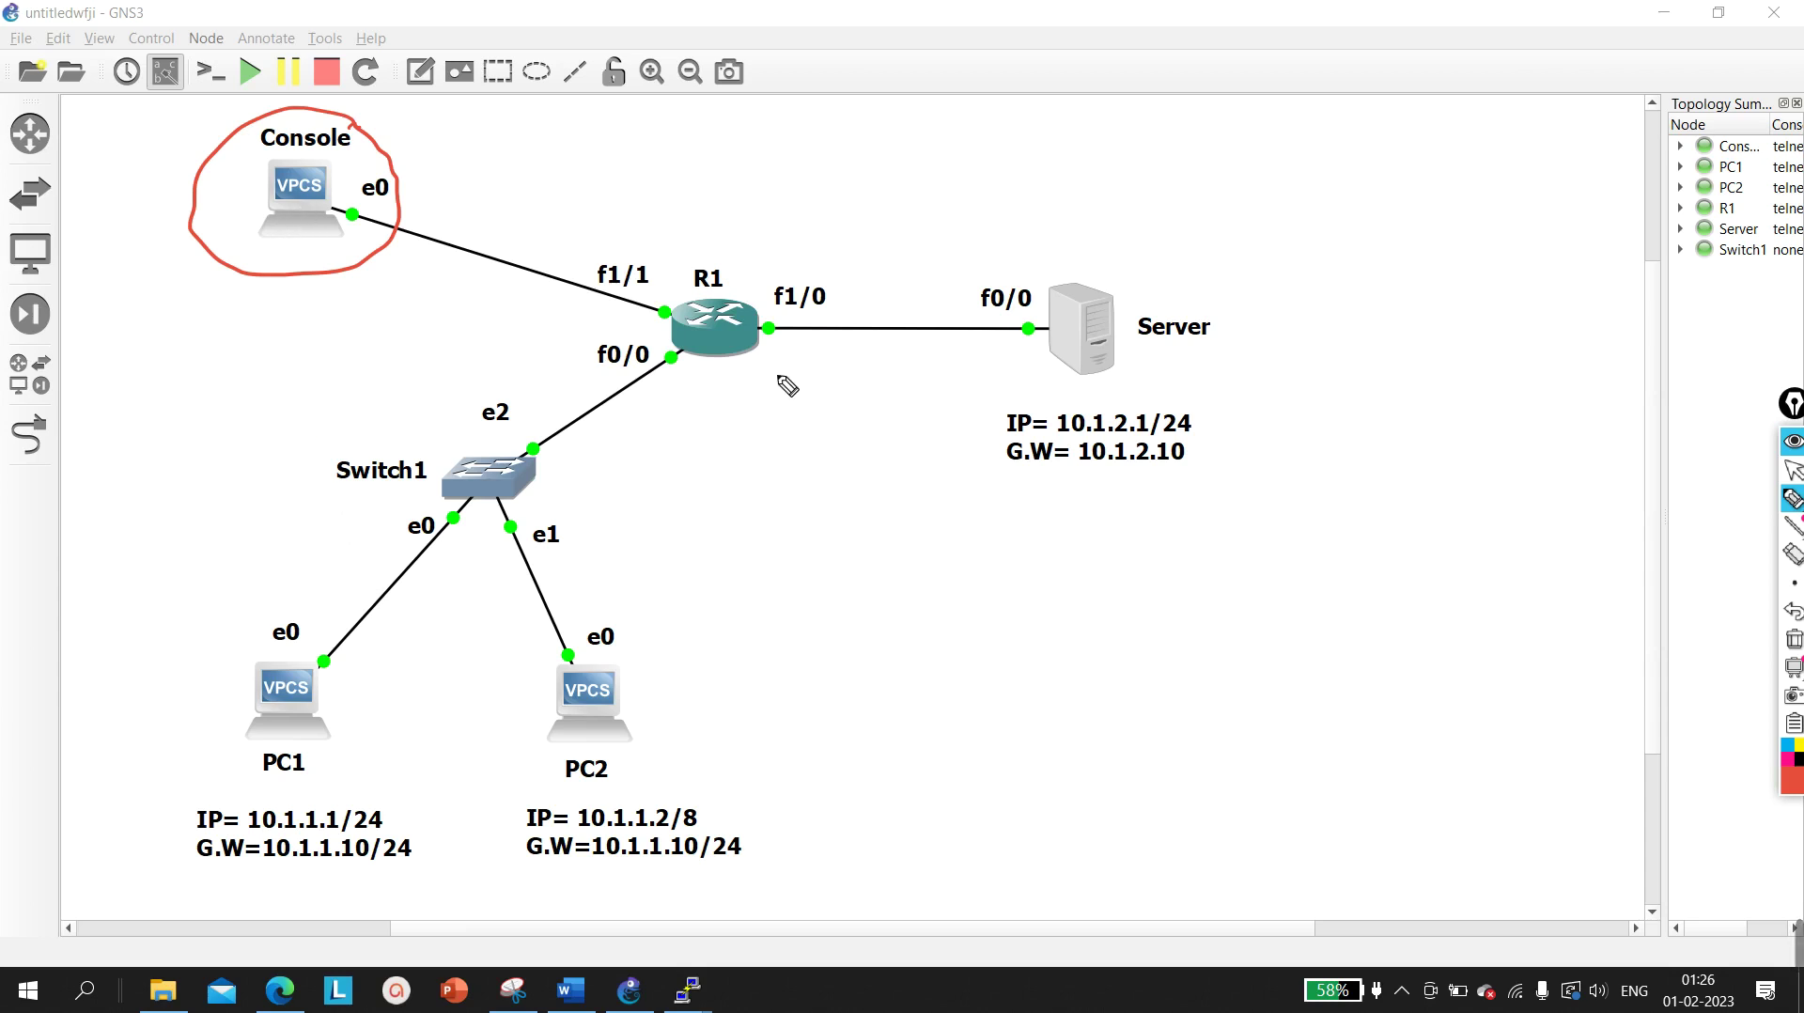
mouse_move(326, 657)
mouse_down()
mouse_move(212, 614)
mouse_move(169, 755)
mouse_move(290, 782)
mouse_move(378, 704)
mouse_move(353, 647)
mouse_up()
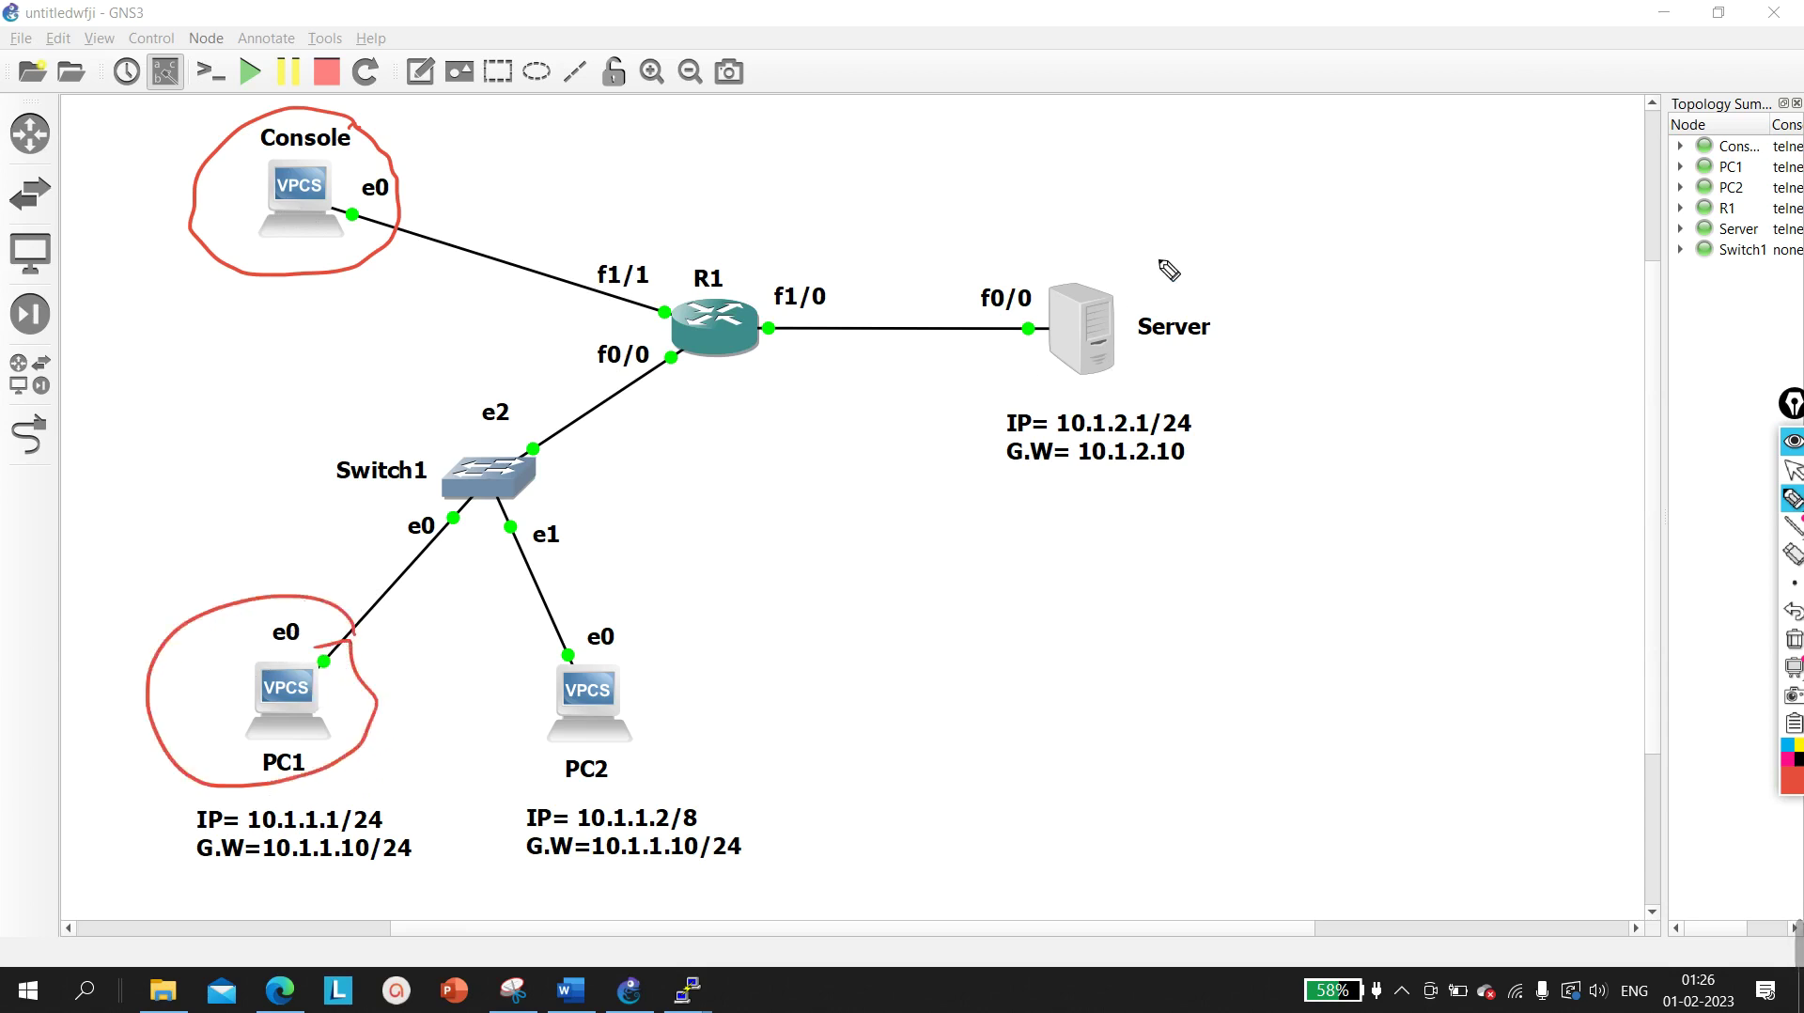
mouse_move(1193, 206)
mouse_down()
mouse_move(1099, 273)
mouse_move(1118, 246)
mouse_up()
mouse_move(672, 645)
mouse_down()
mouse_move(611, 761)
mouse_move(524, 651)
mouse_up()
mouse_move(1233, 231)
mouse_down()
mouse_move(1195, 229)
mouse_move(1157, 293)
mouse_move(1182, 272)
mouse_up()
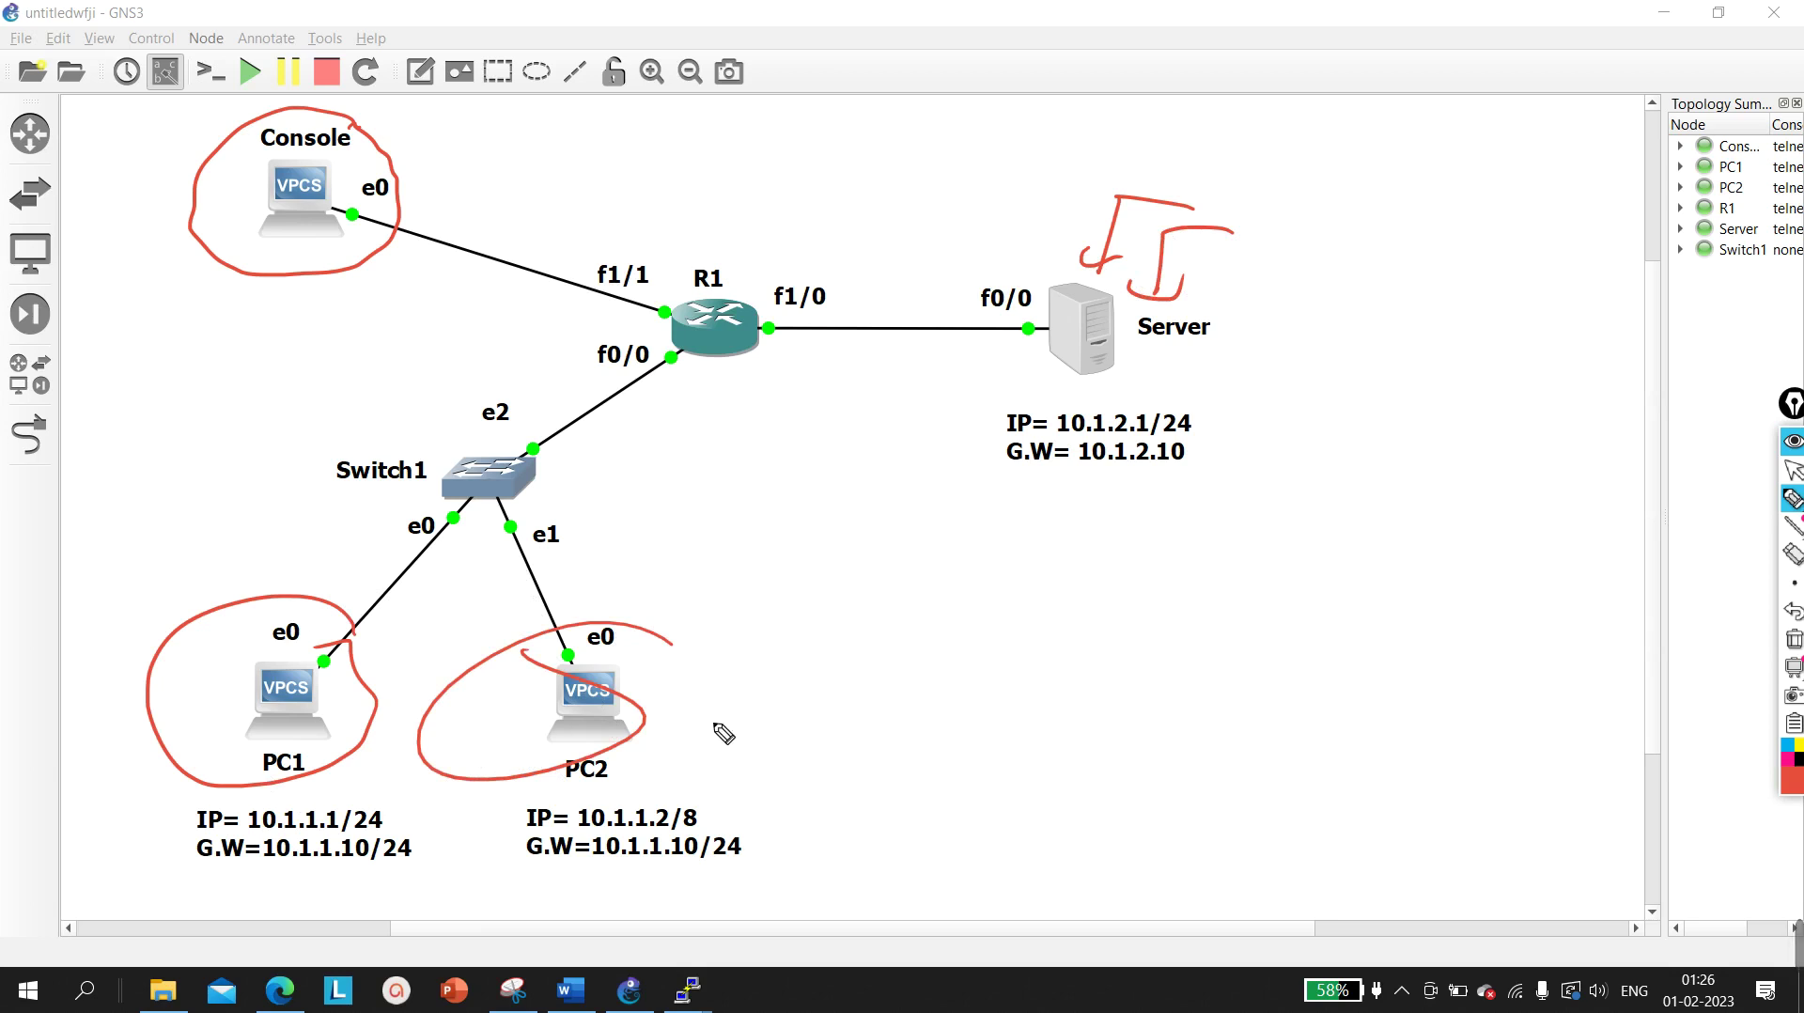
mouse_move(739, 693)
mouse_down()
mouse_move(685, 676)
mouse_move(704, 731)
mouse_up()
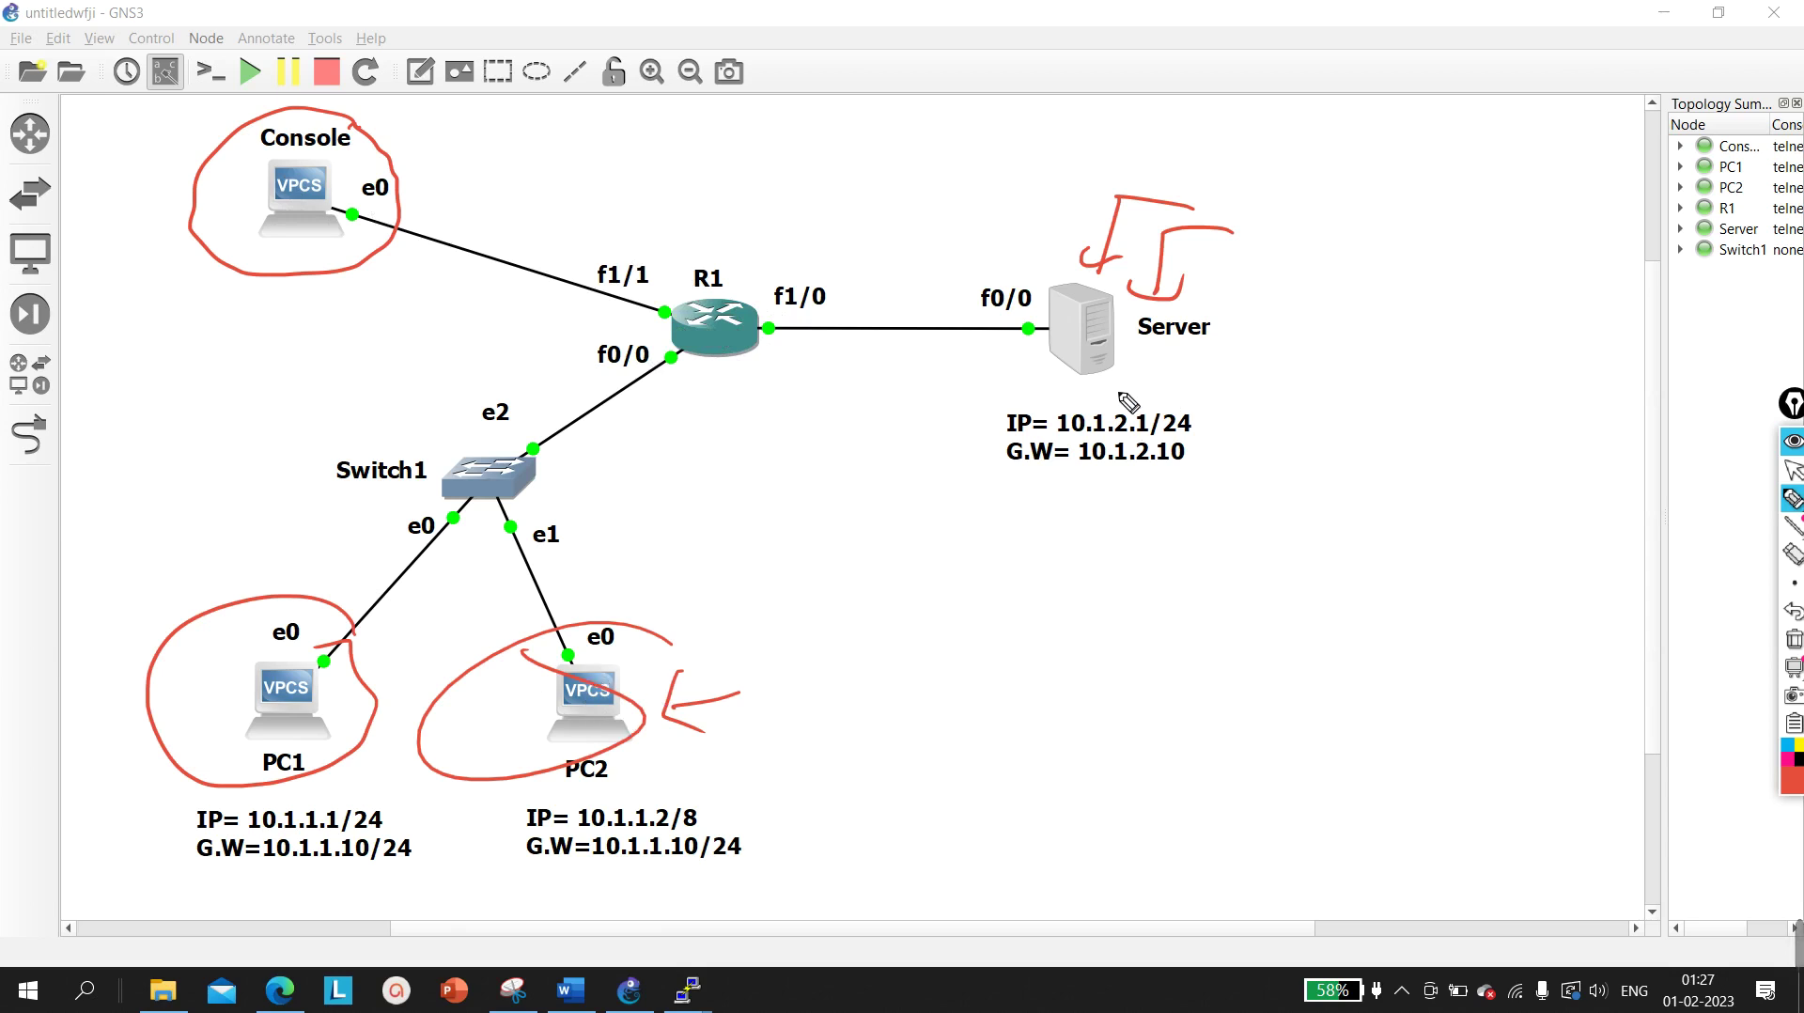
click(1795, 469)
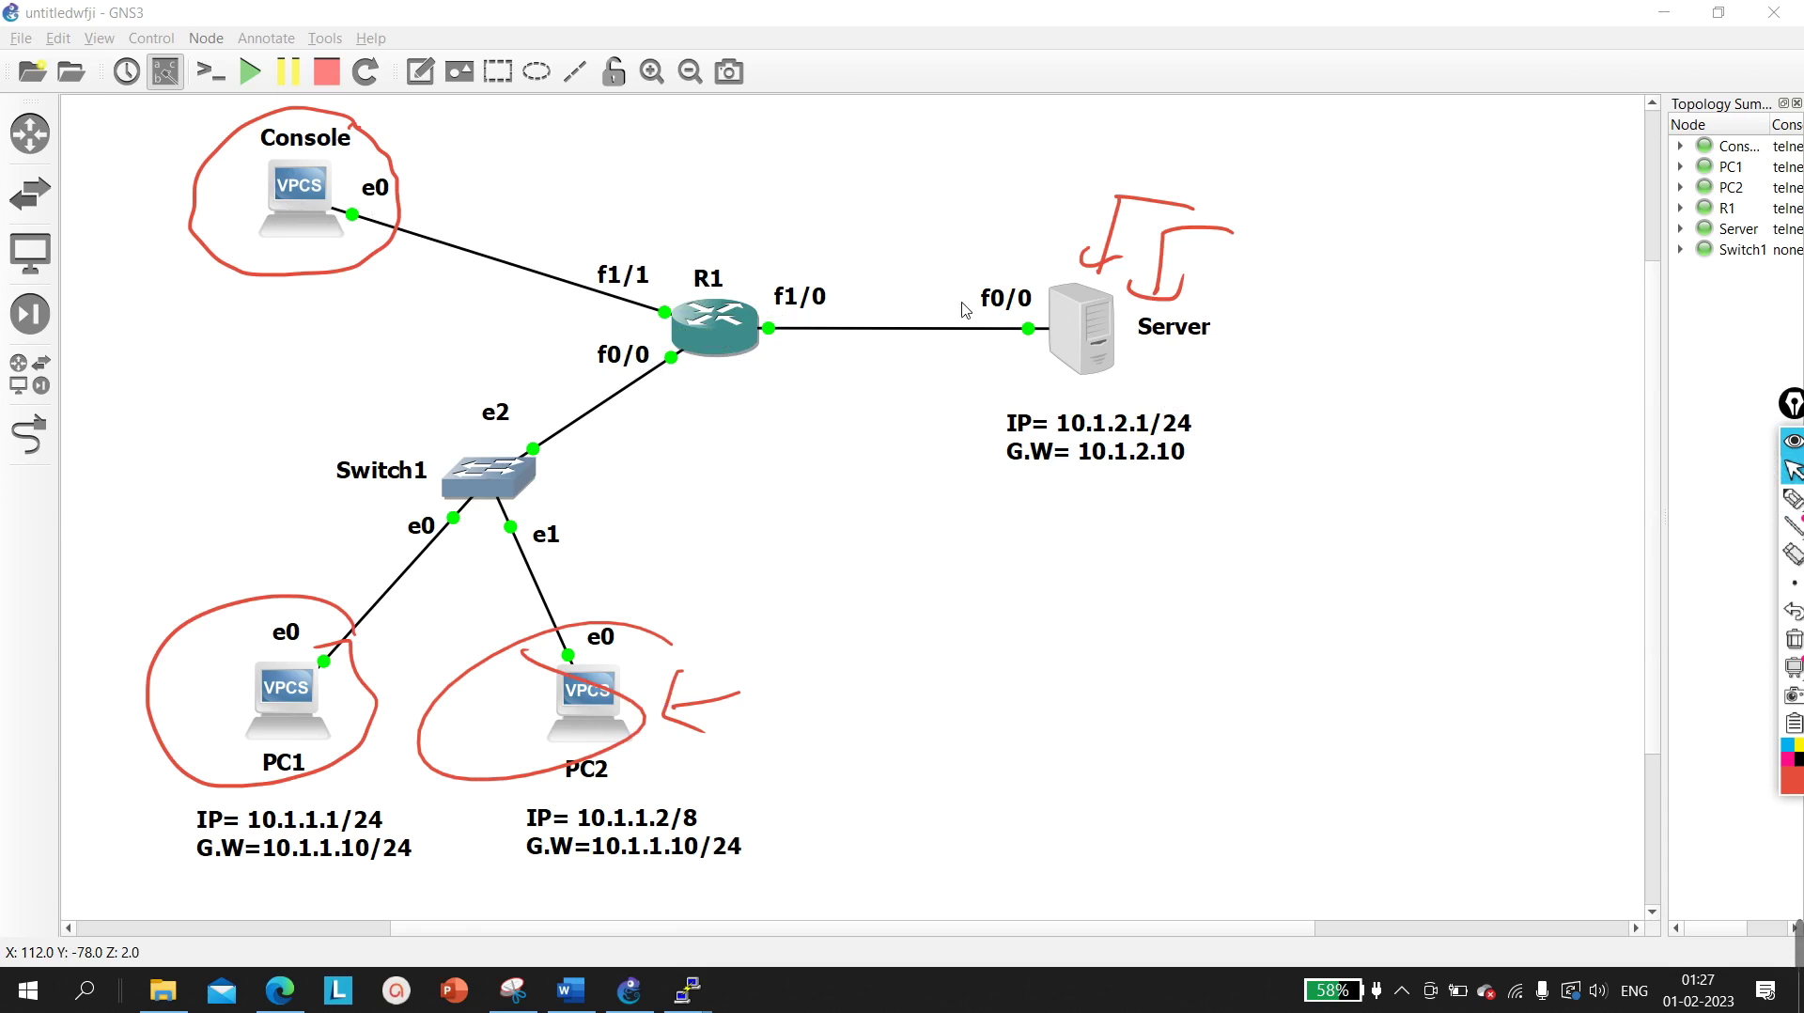
Switch to the R1 terminal session and leave global configuration mode for the privileged prompt
mouse_move(688, 989)
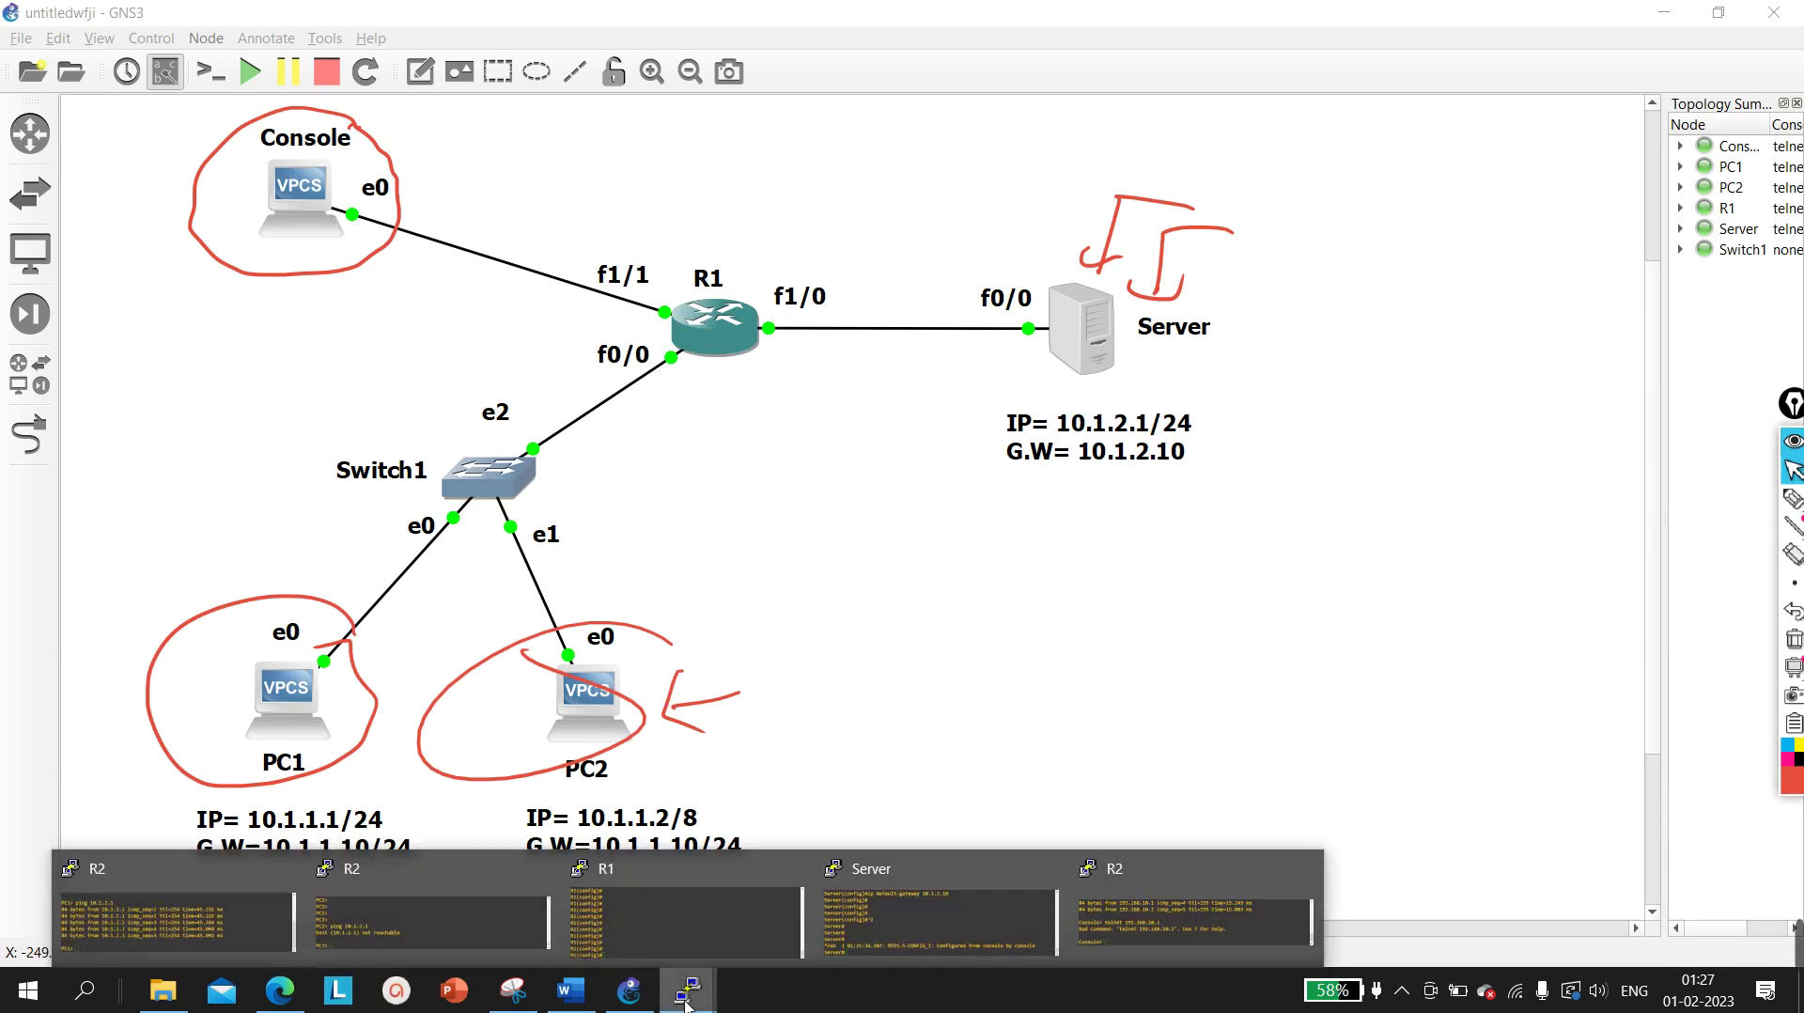
click(628, 915)
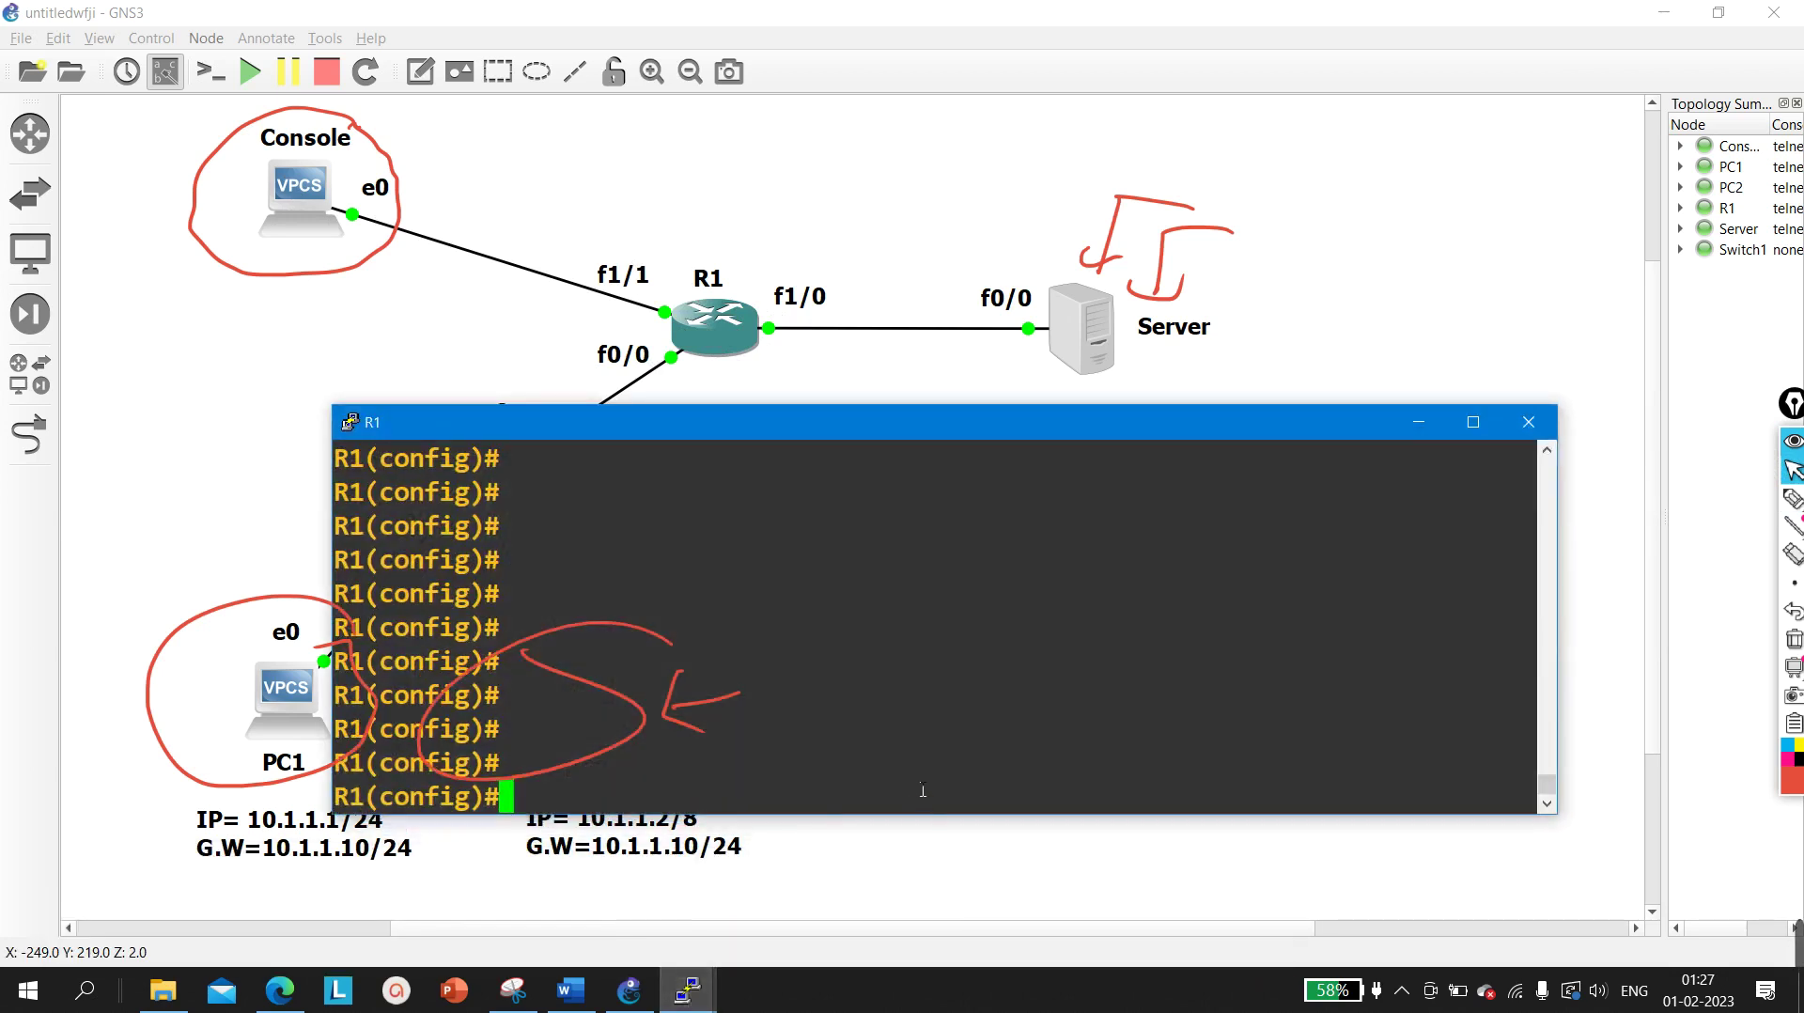
key(ctrl+z)
key(Return)
key(Return)
key(Return)
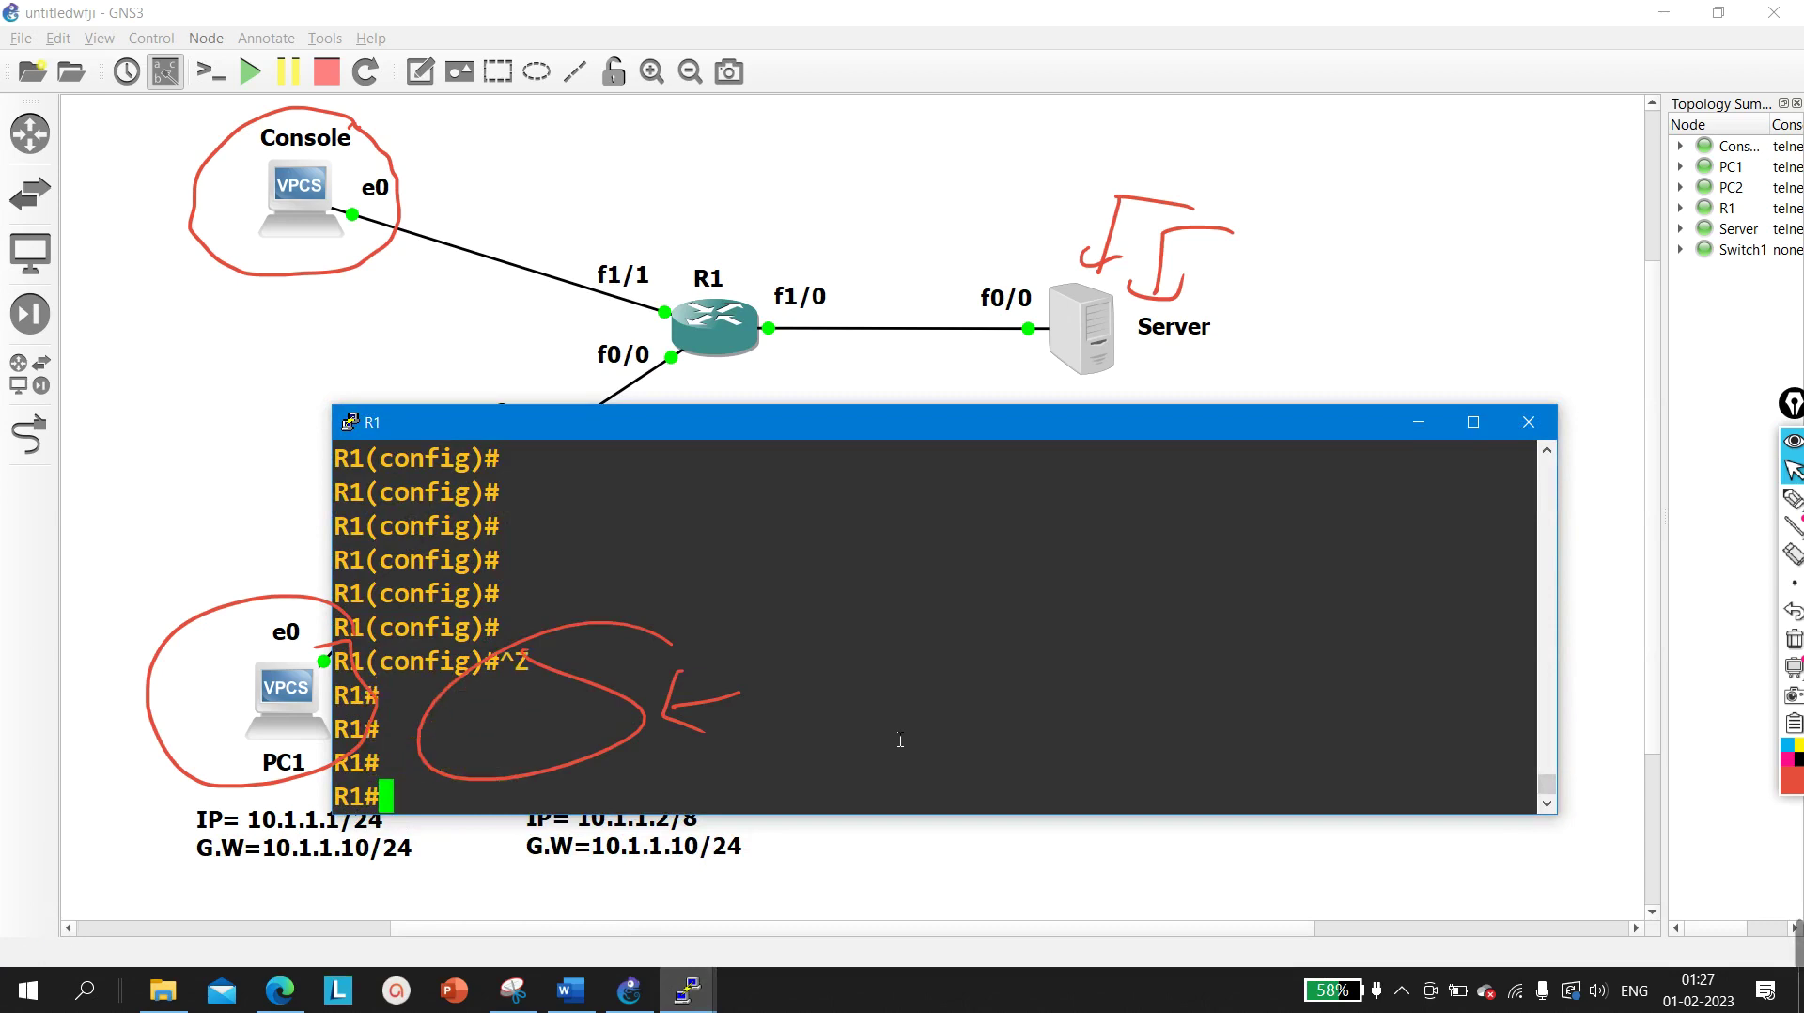
List R1's interfaces that have an assigned address with "show ip int br | ex un"
text(sh)
key(Tab)
text(ip int )
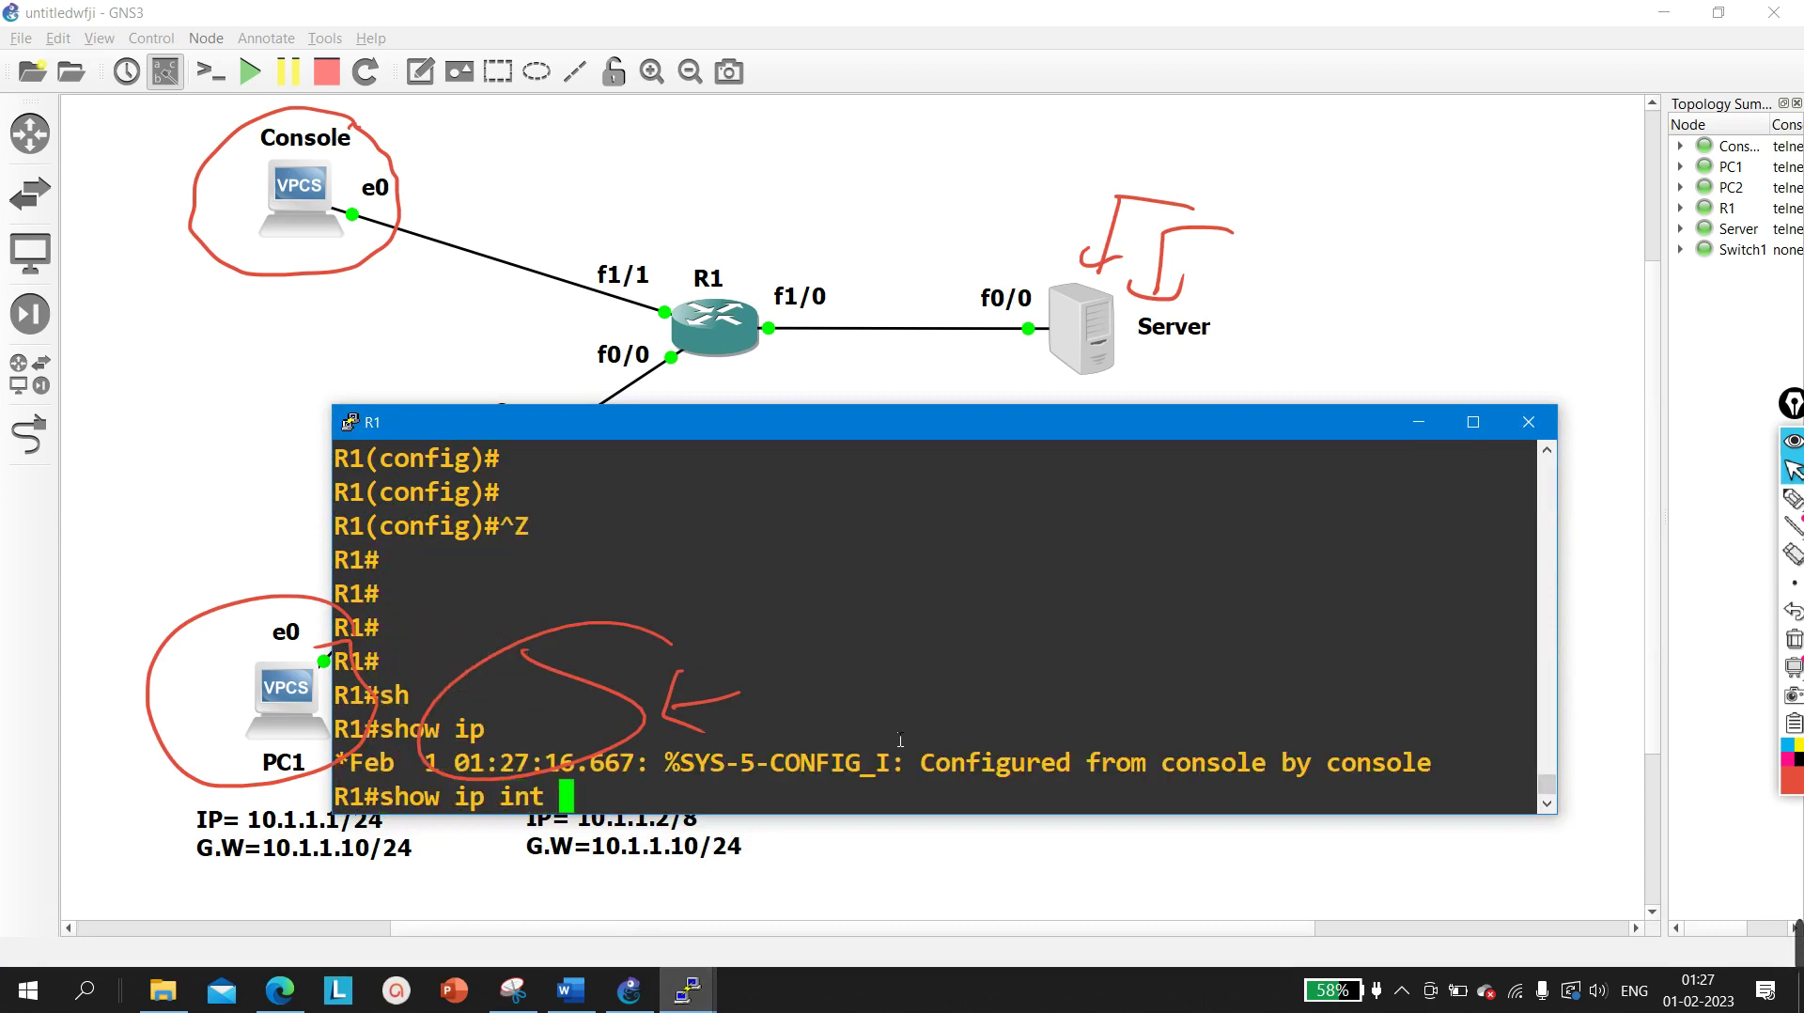
text(br | ex un)
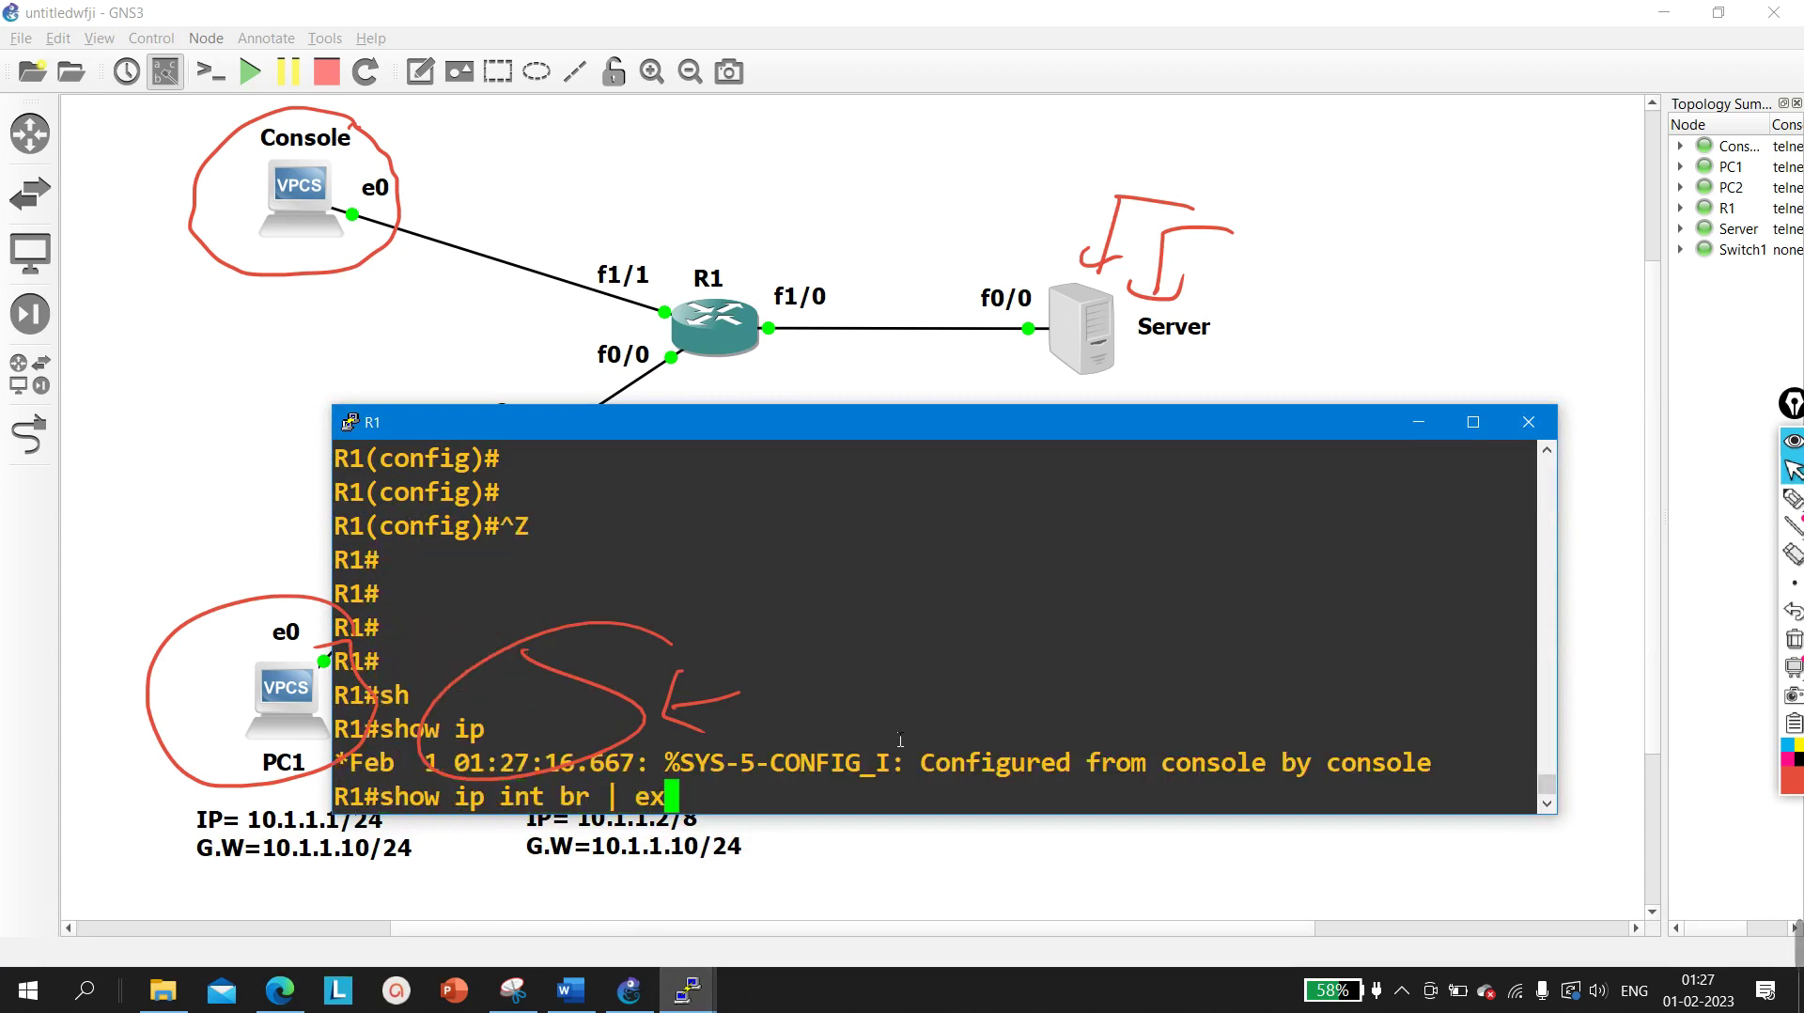
key(Return)
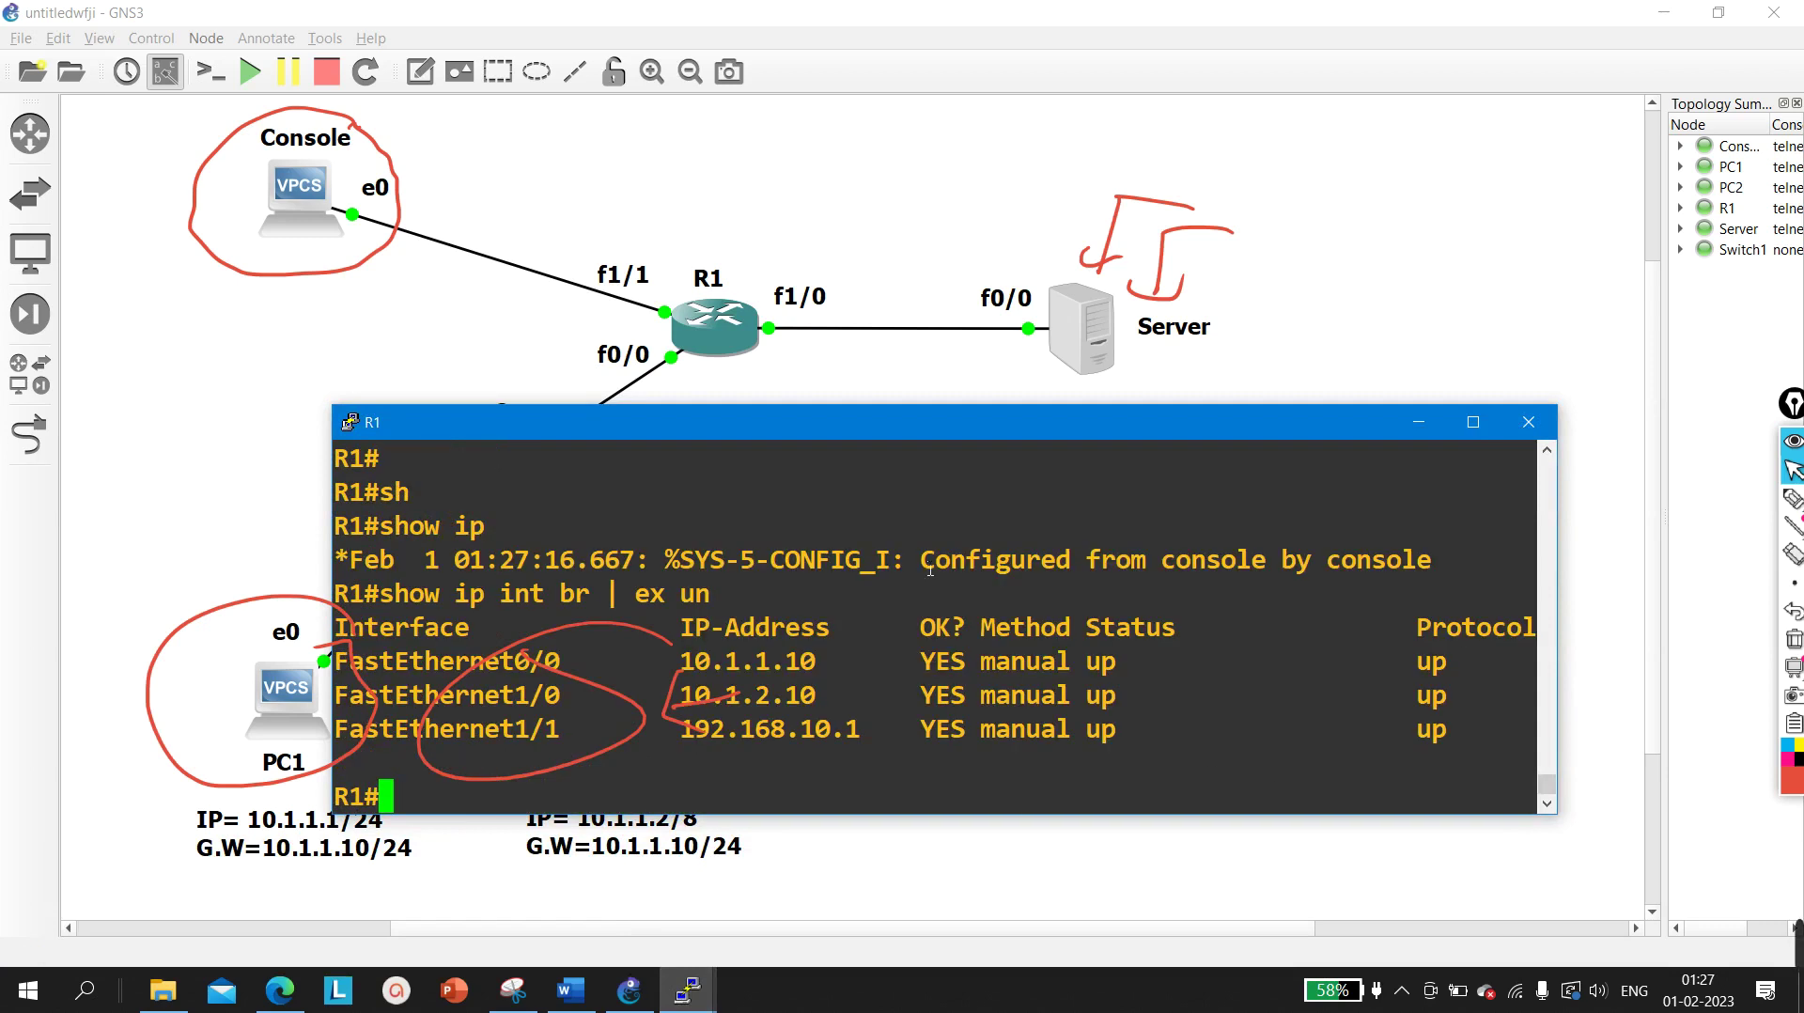
Move the R1 terminal clear of the topology and examine each FastEthernet interface's address and status line
drag(867, 435, 1162, 473)
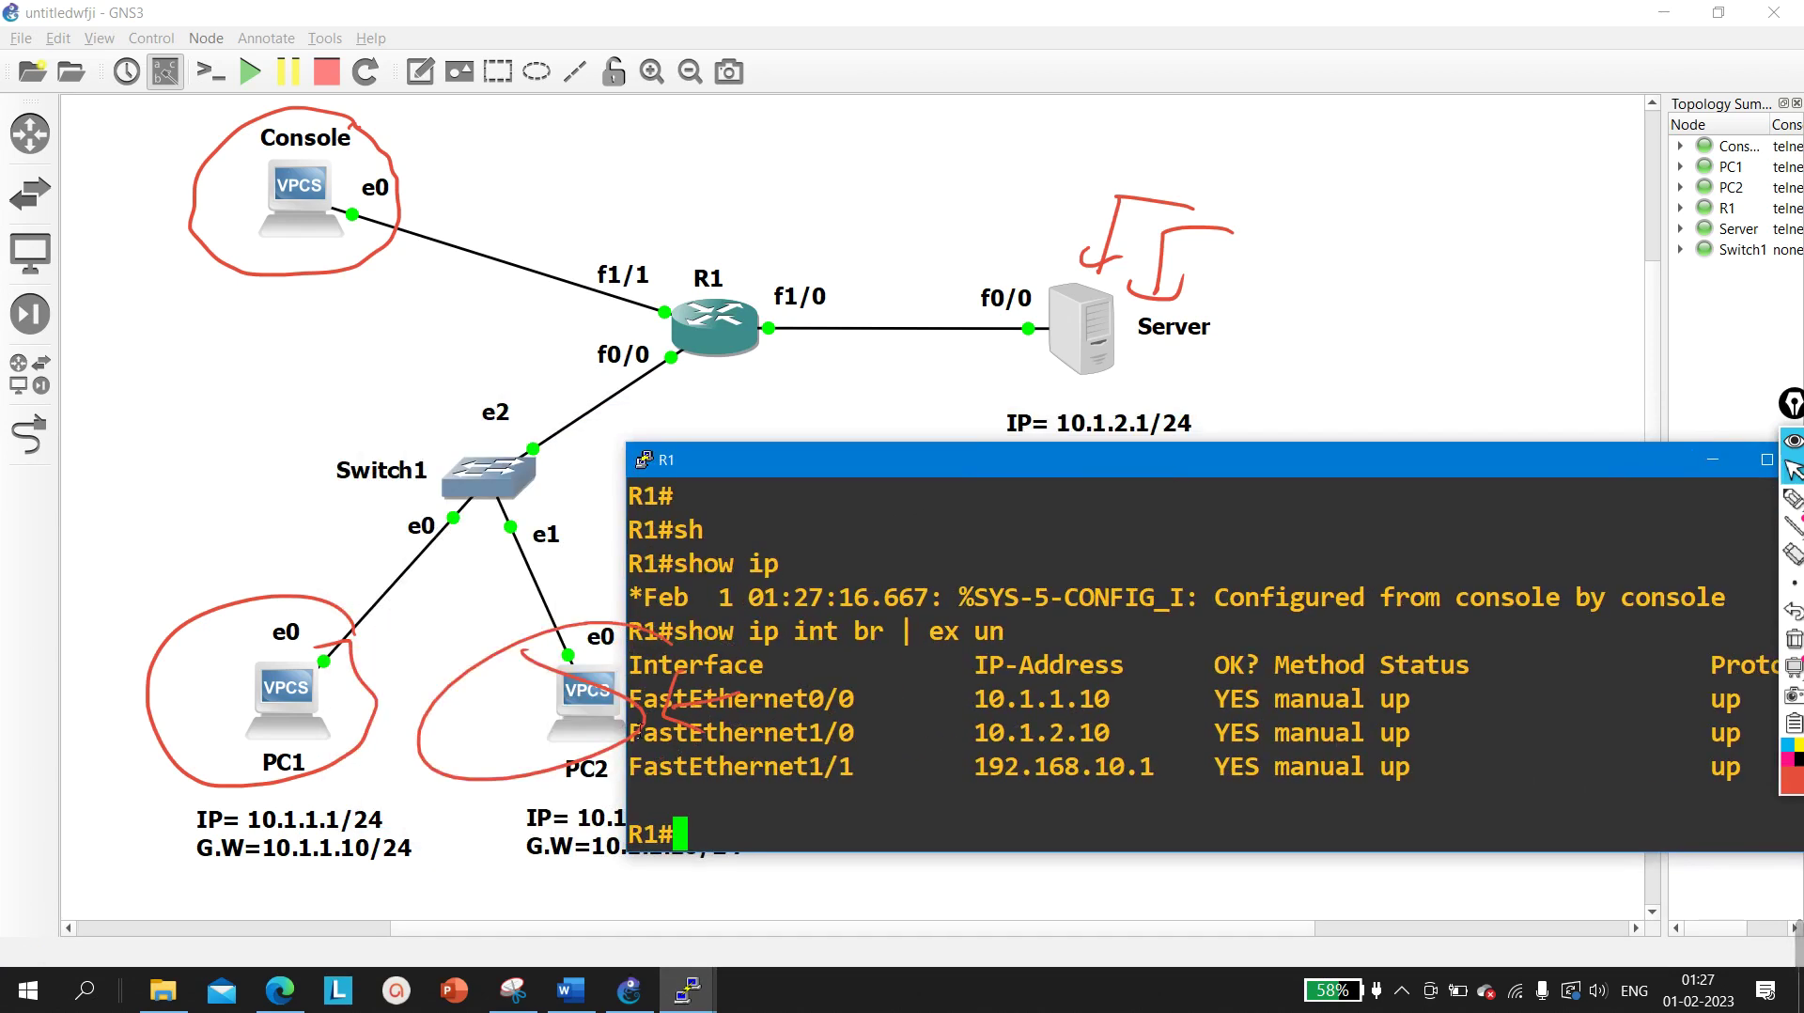
drag(723, 707, 1680, 700)
drag(779, 733, 1737, 741)
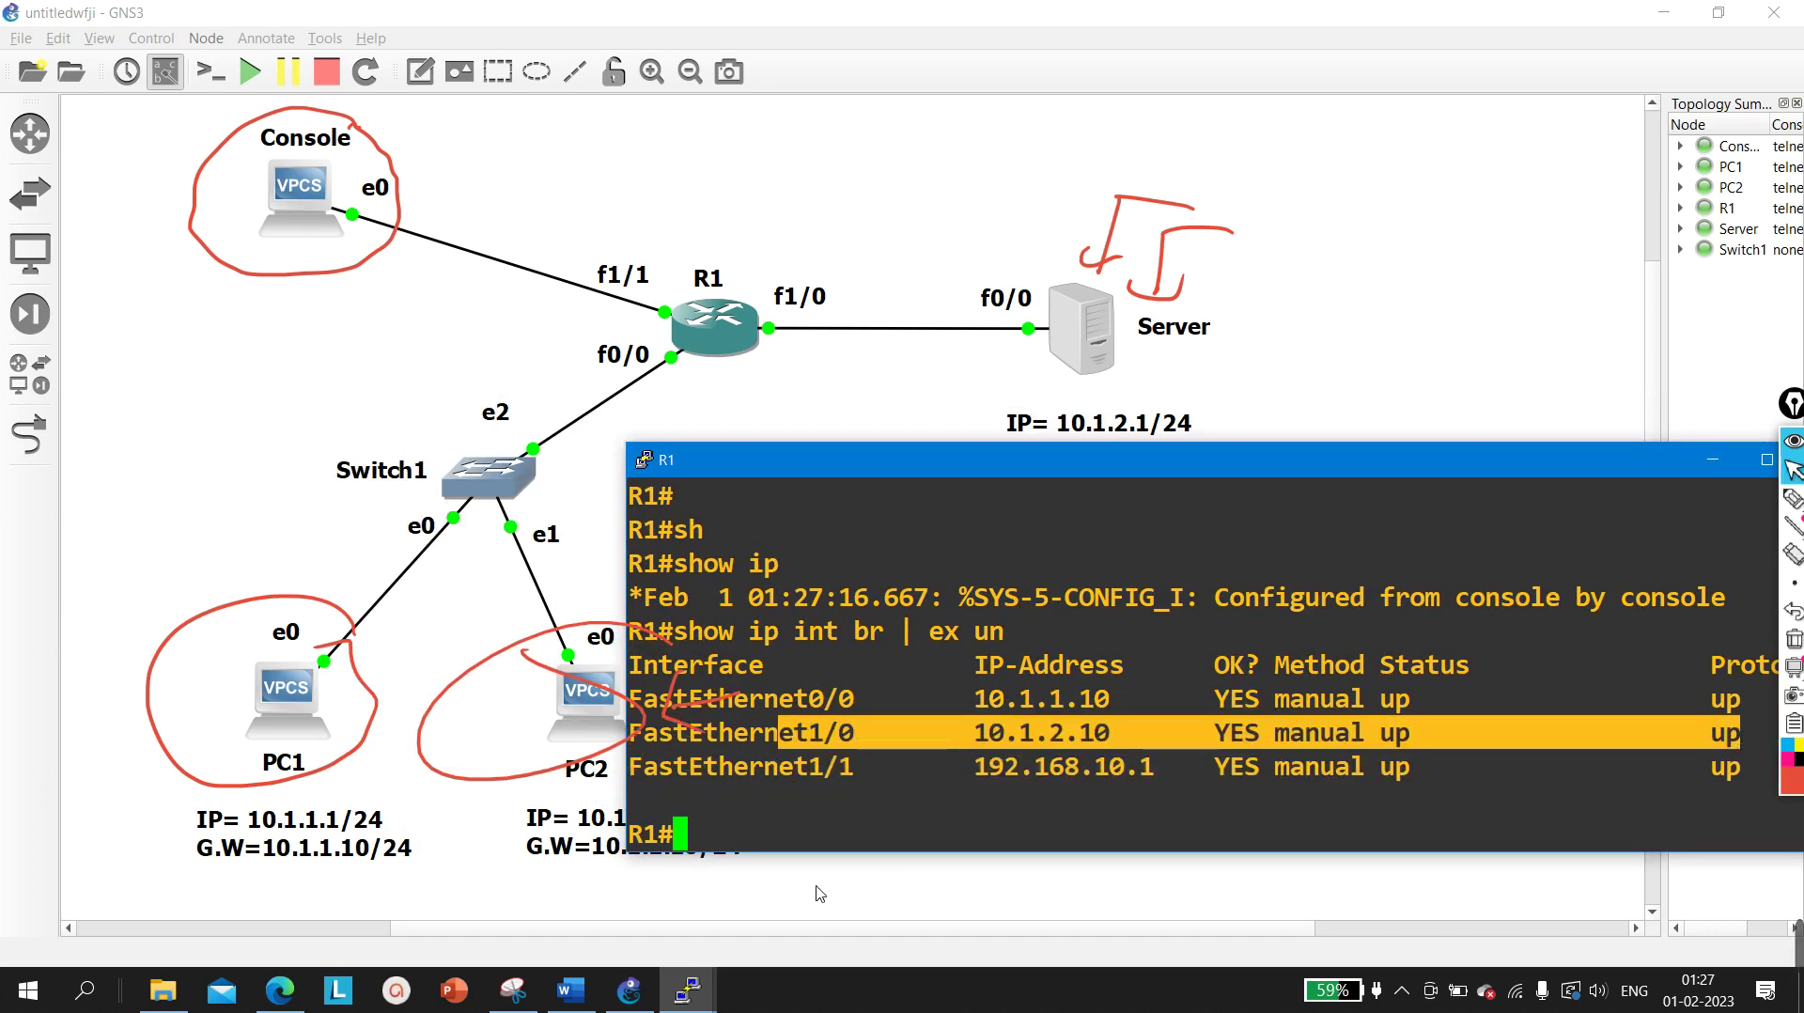
drag(749, 766, 1734, 779)
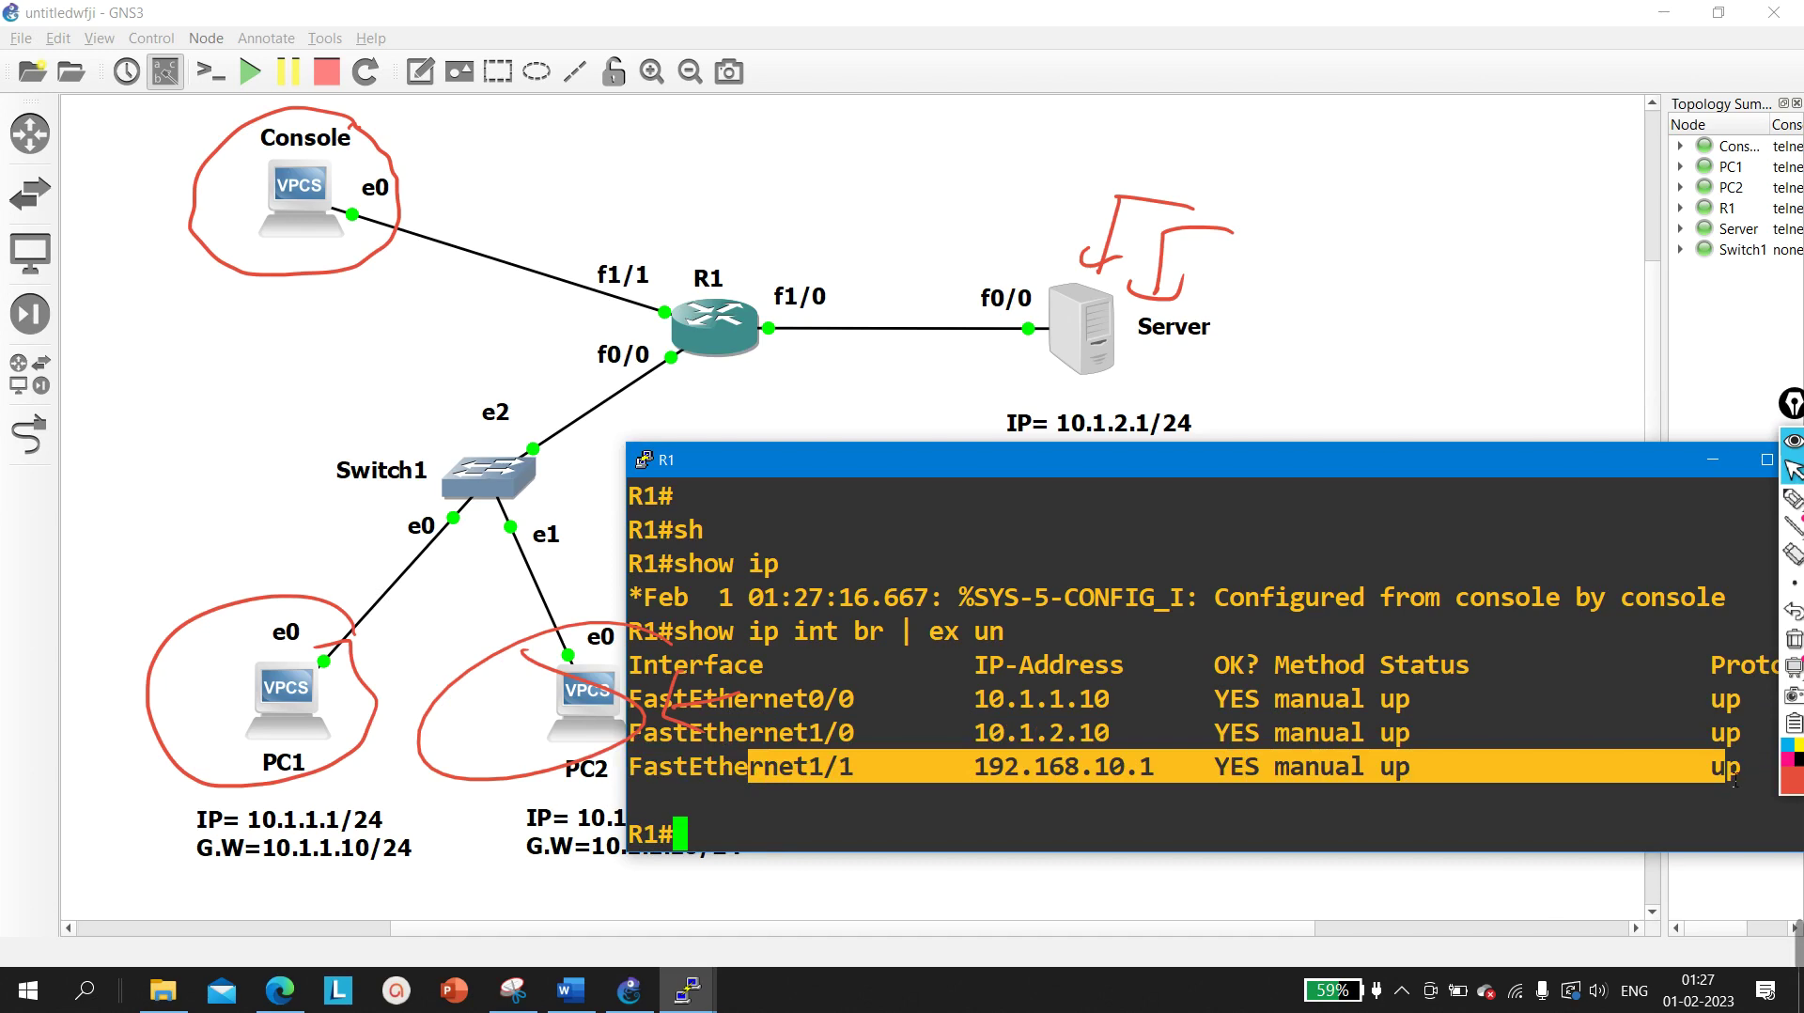
Return to the topology and clear all red ink annotations from the screen
click(1325, 335)
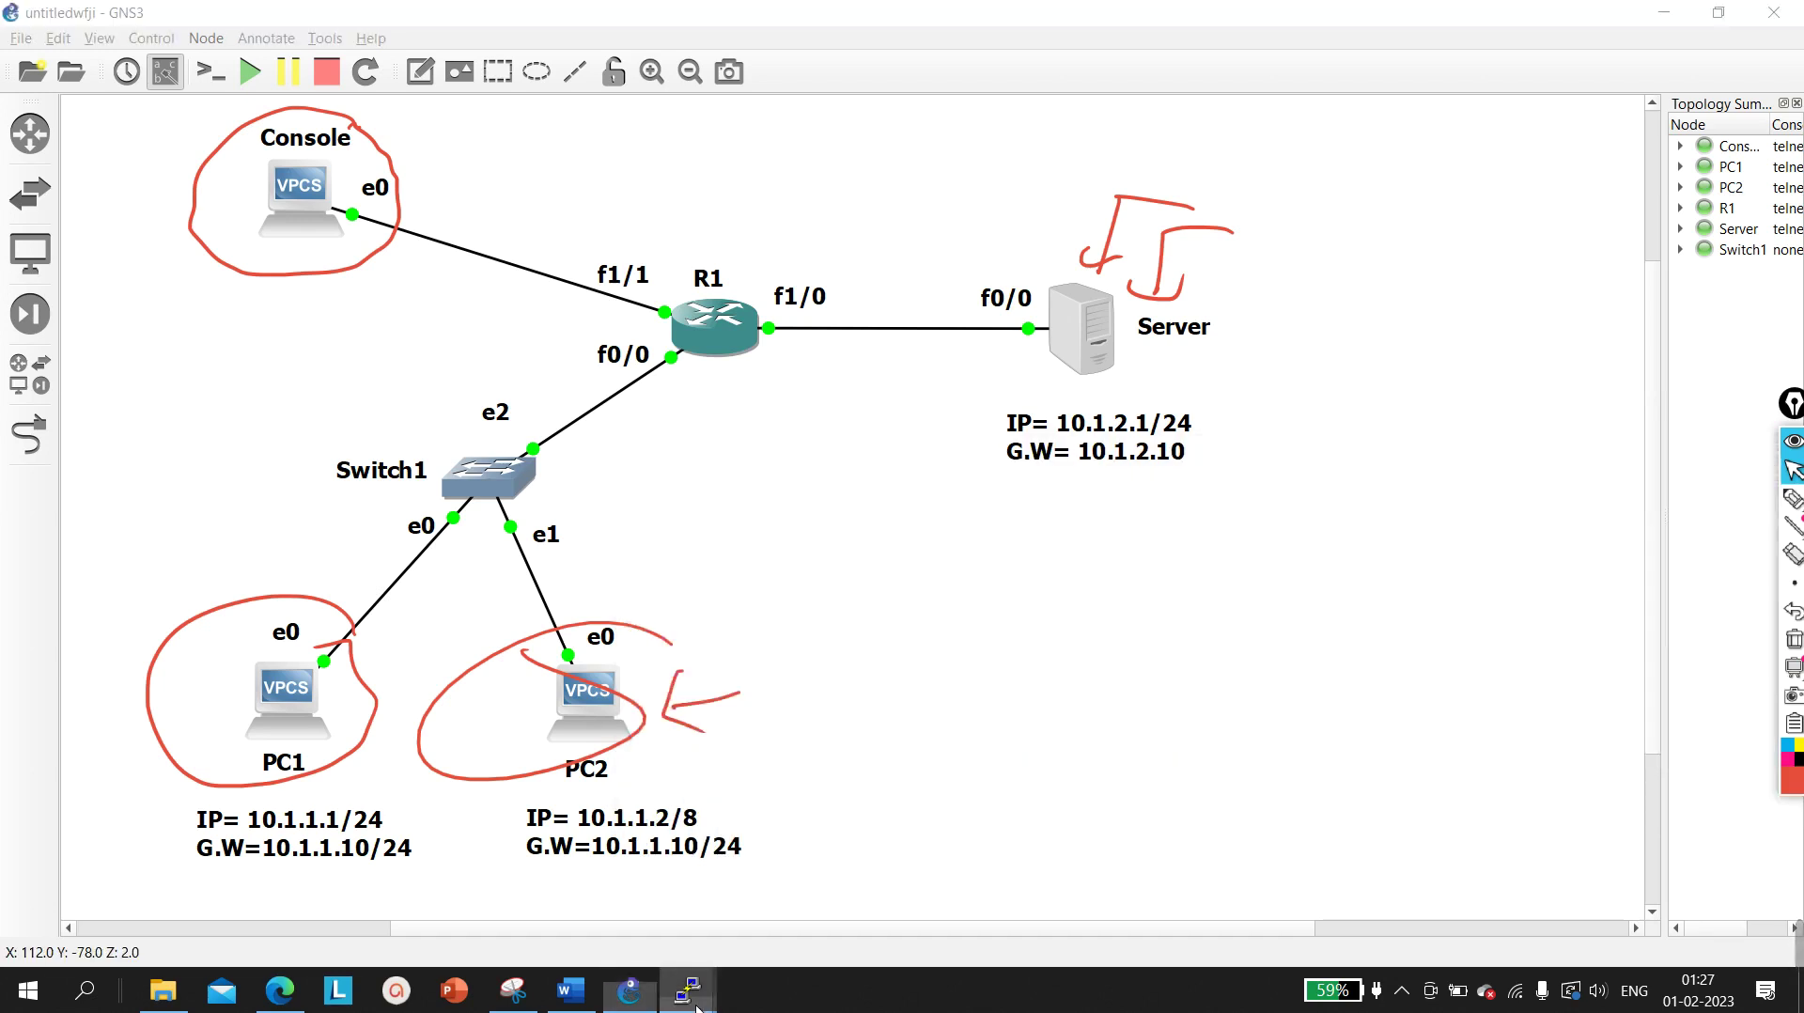
mouse_move(688, 989)
click(1794, 638)
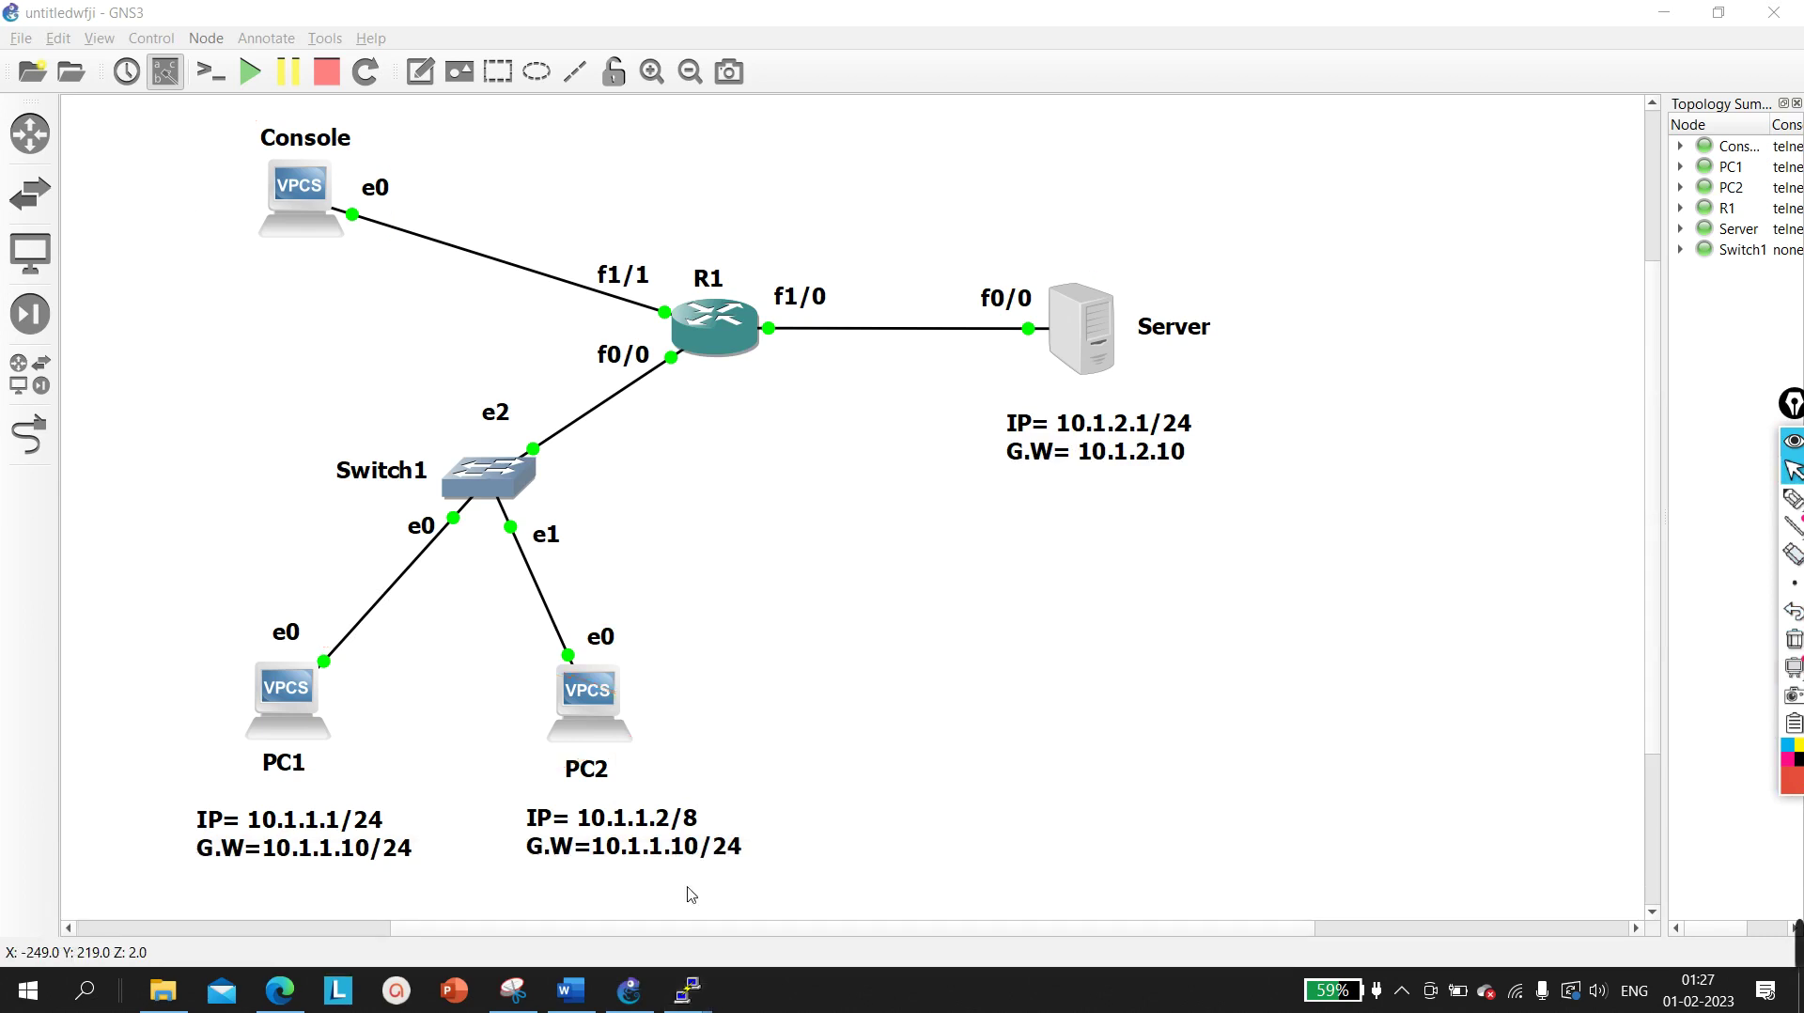
Switch to PC1's terminal session, run "show ip", and highlight its IP/mask and gateway values
click(237, 906)
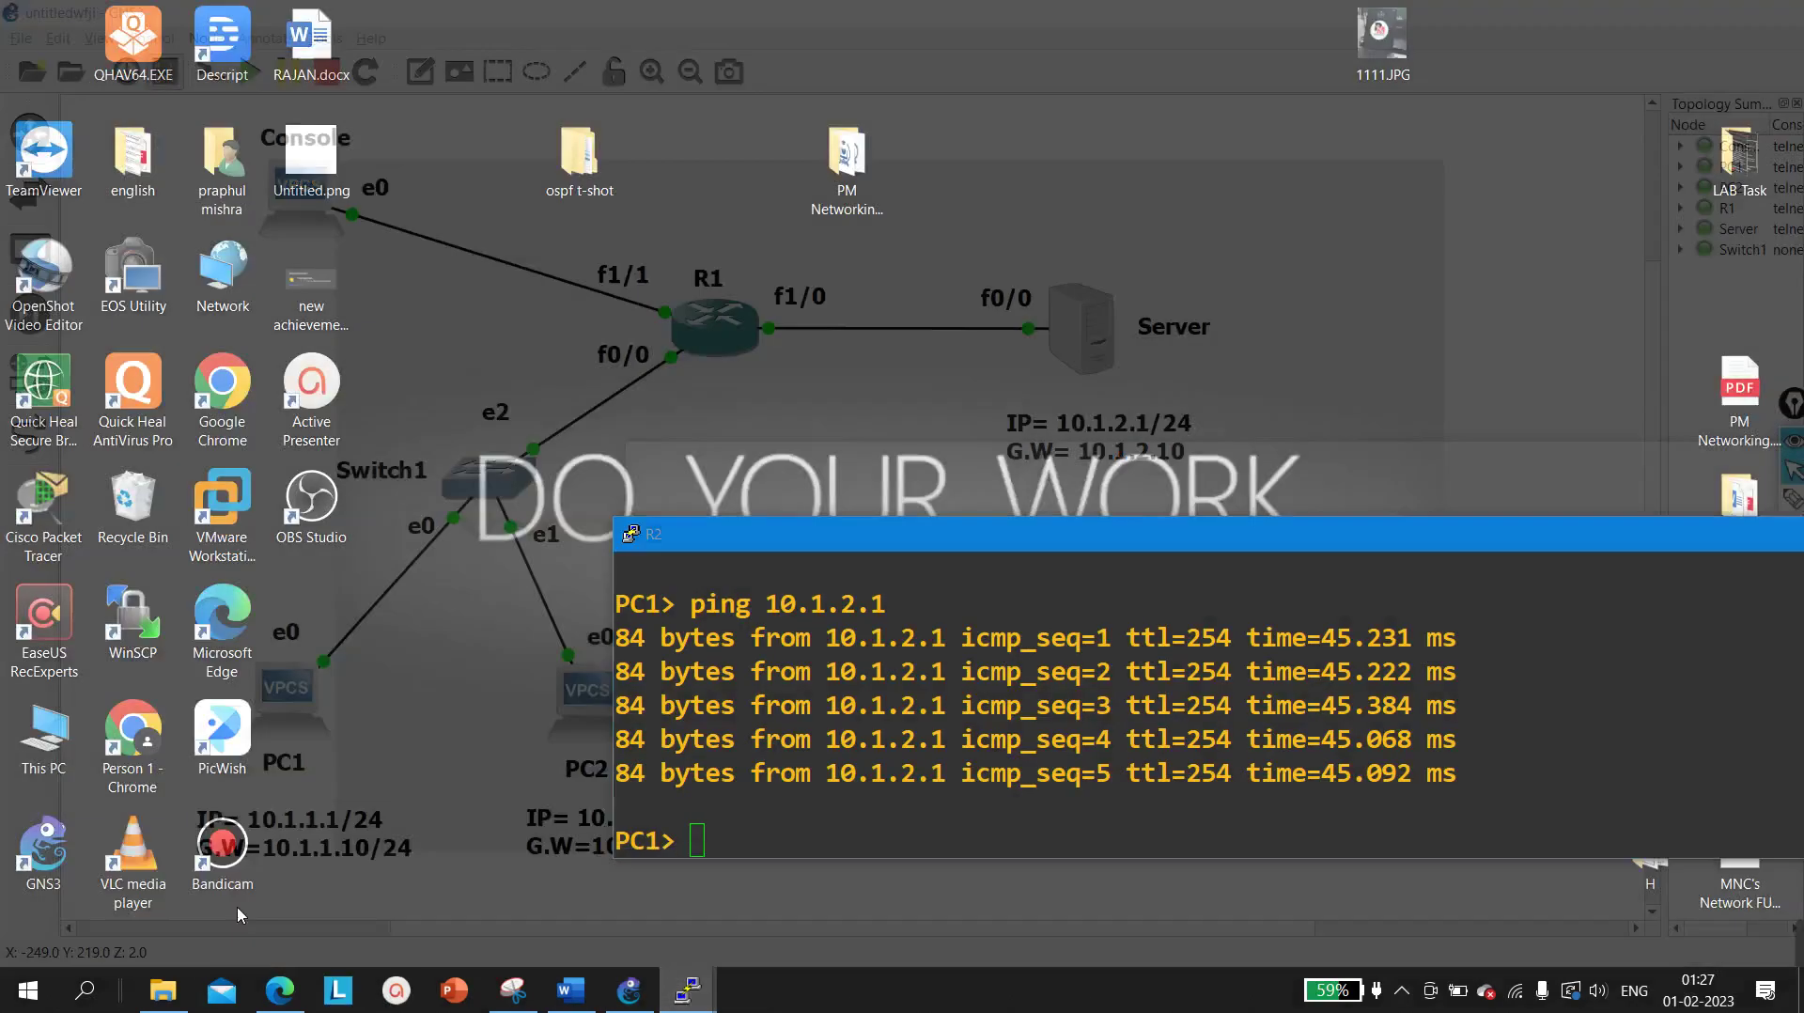
text(sh)
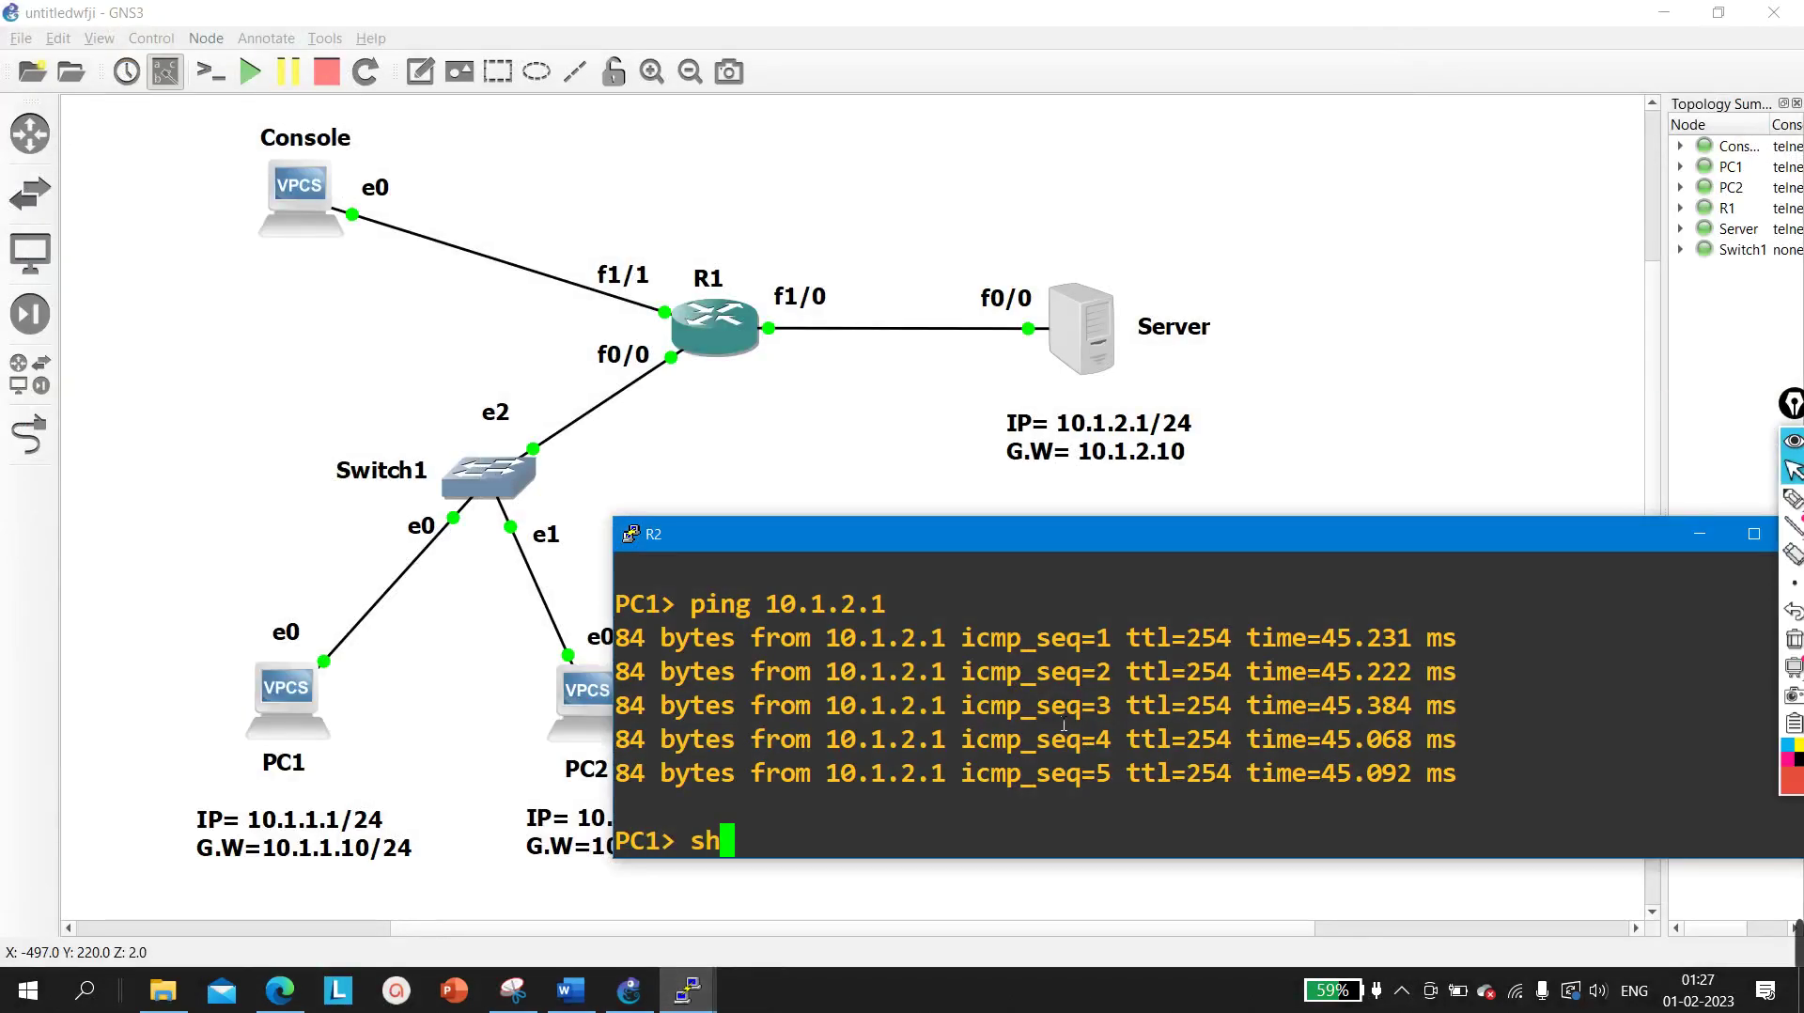
text(oe iop)
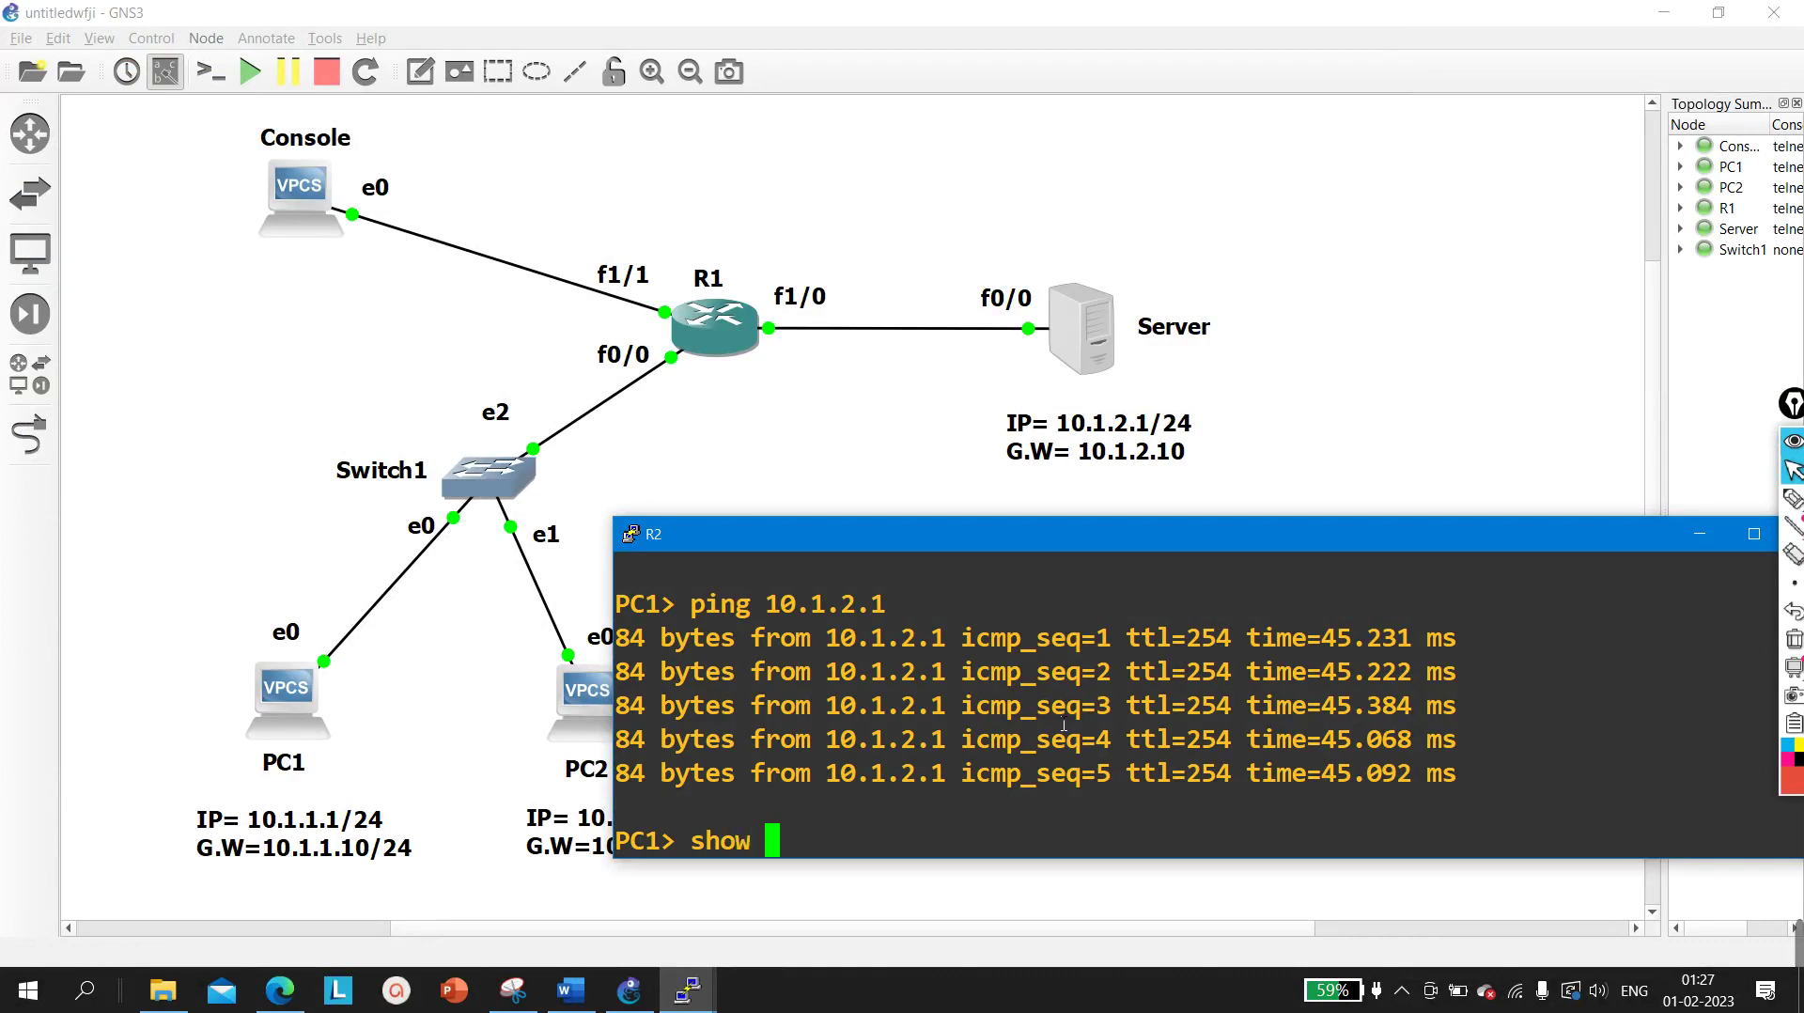
key(BackSpace)
key(BackSpace)
text(p)
key(Return)
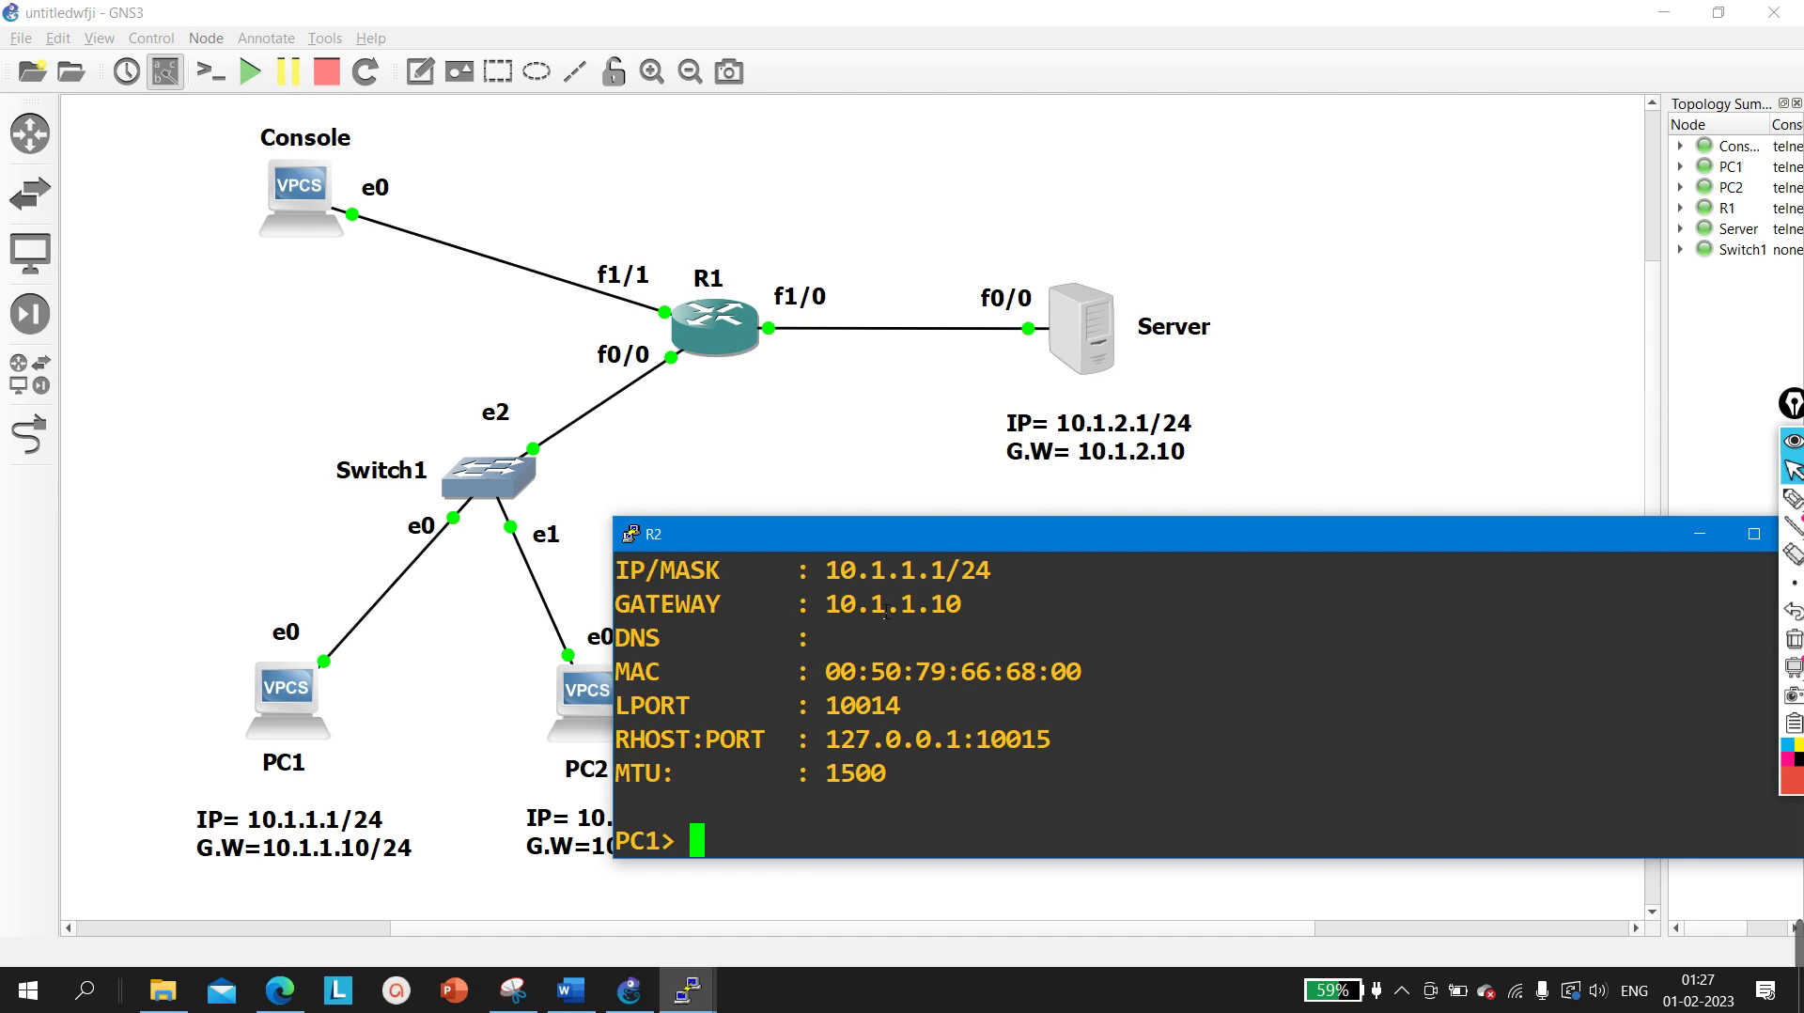
drag(824, 569, 975, 570)
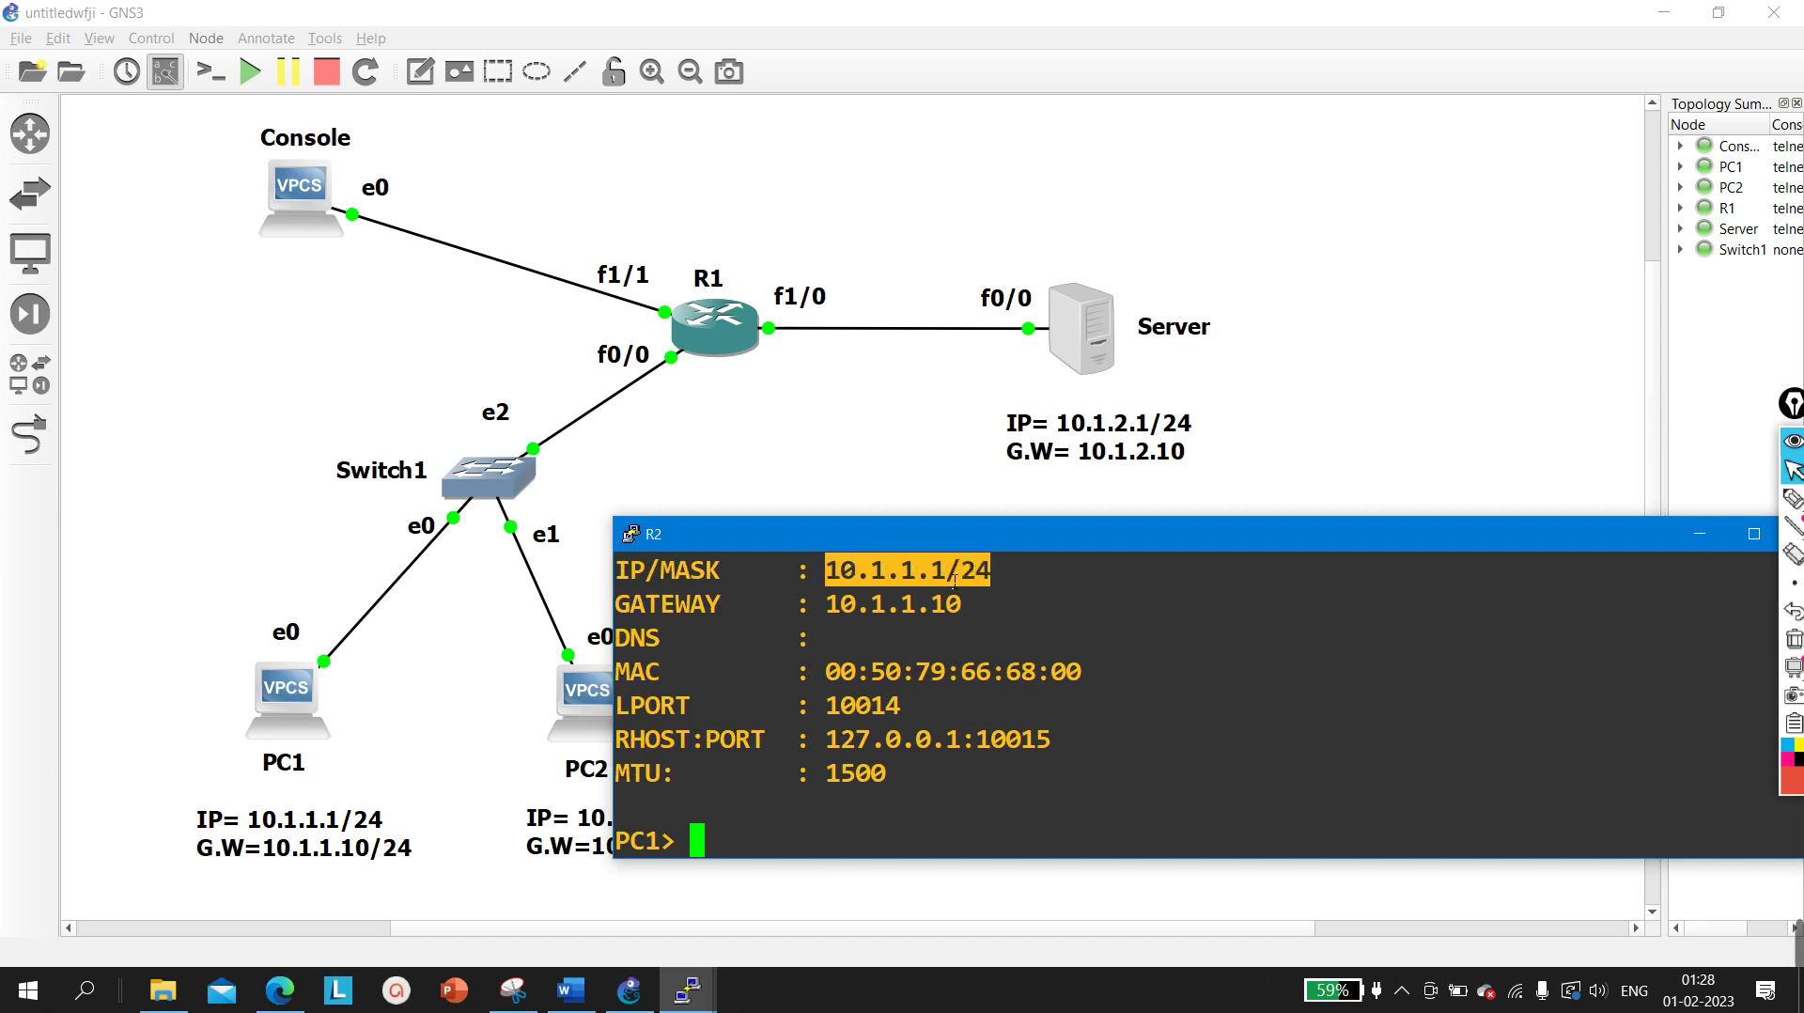
drag(825, 613, 973, 615)
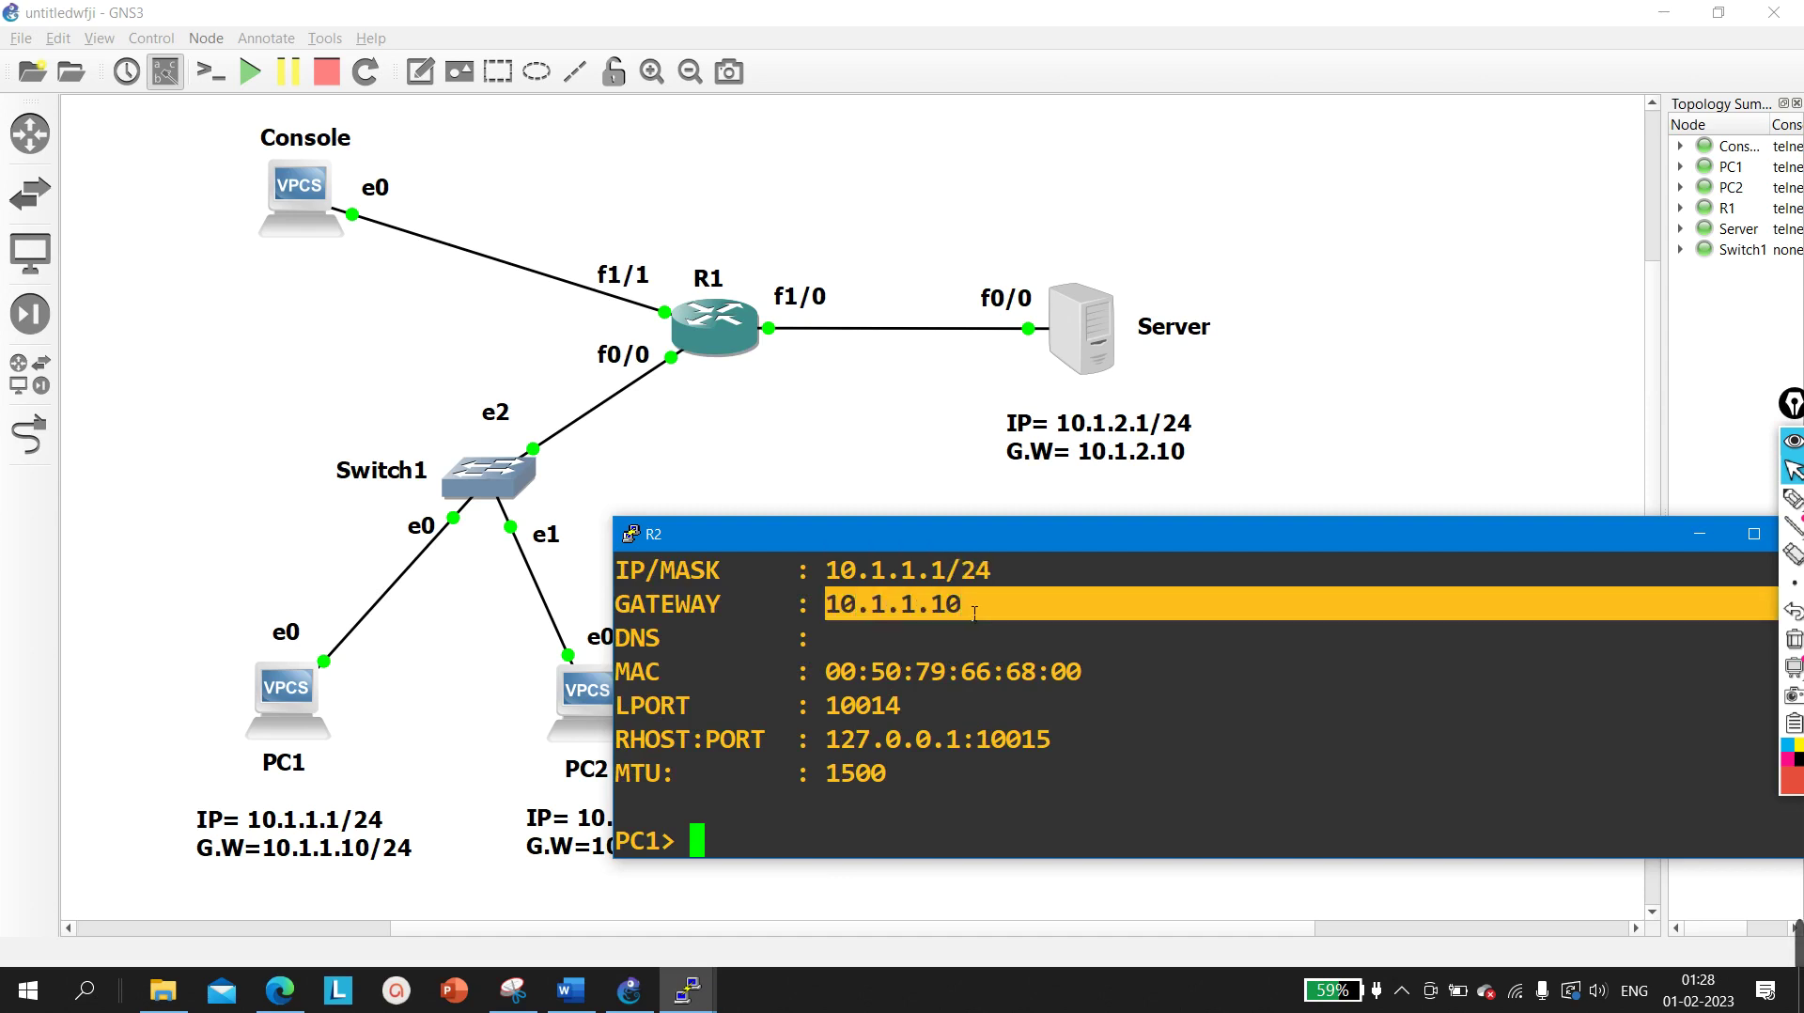
Ping the server at 10.1.2.1 from PC1
click(963, 787)
key(Return)
text(pi)
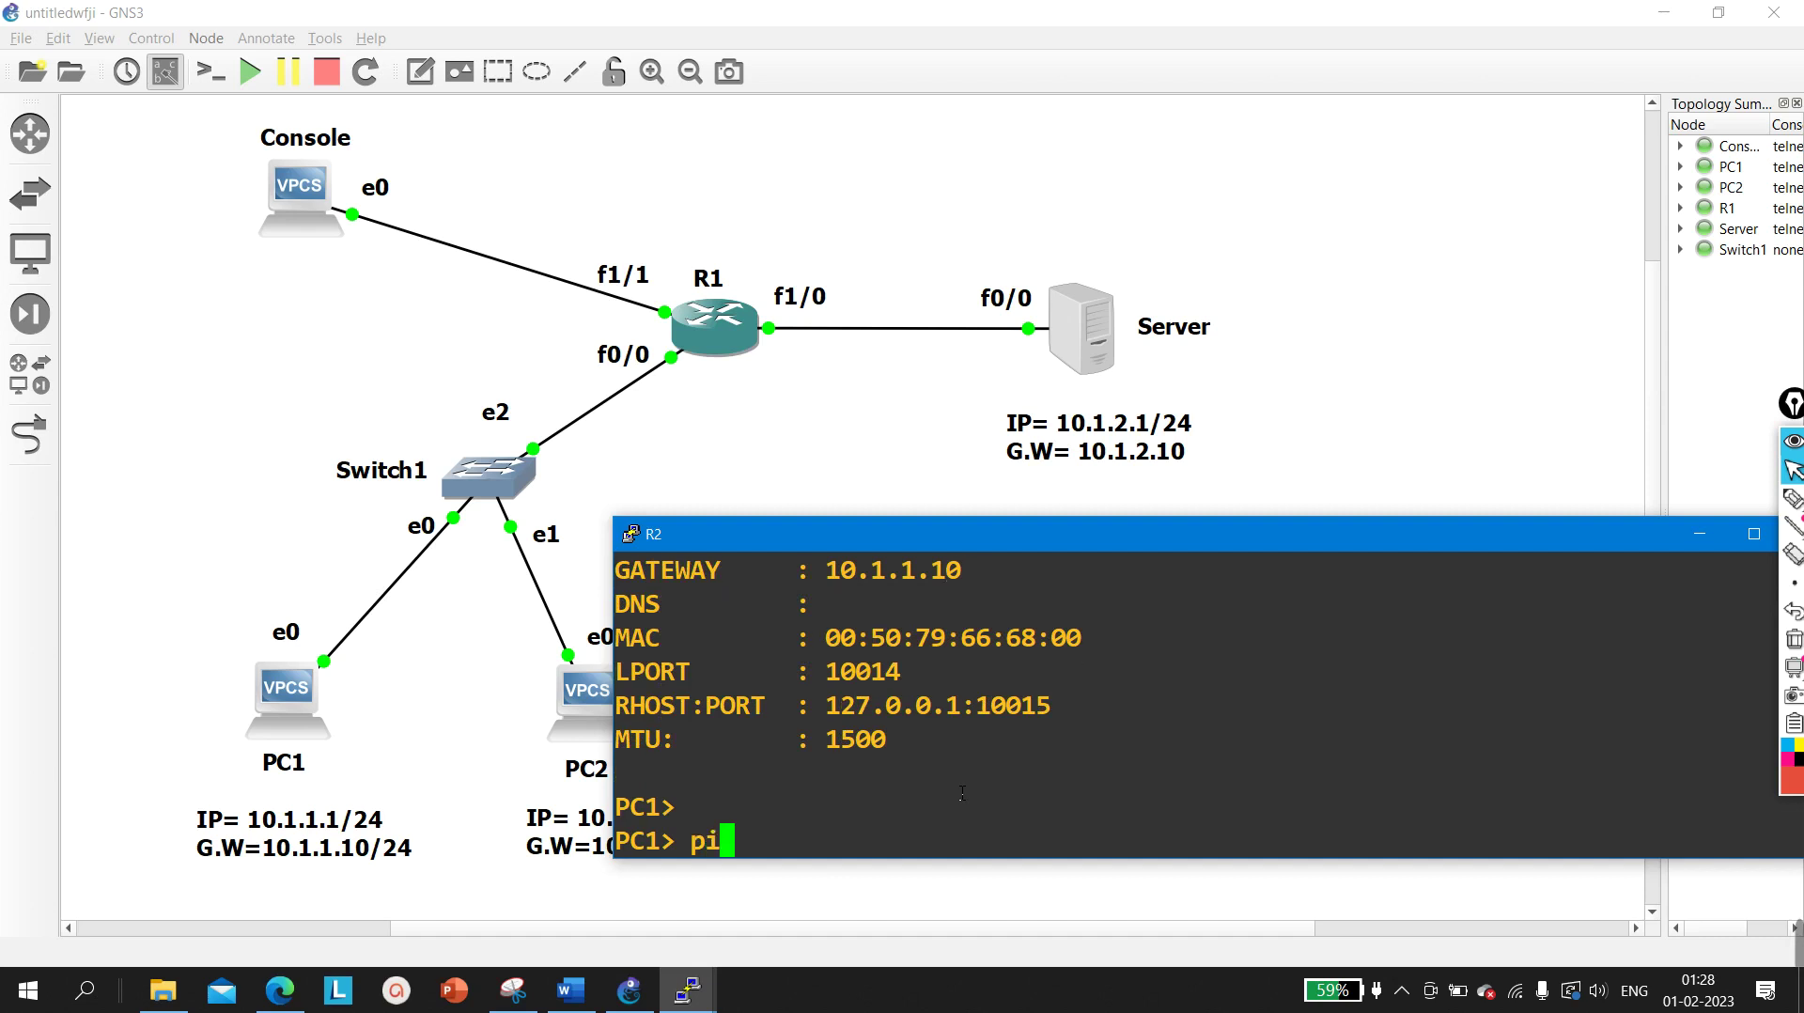
text(ng 10.1.2.)
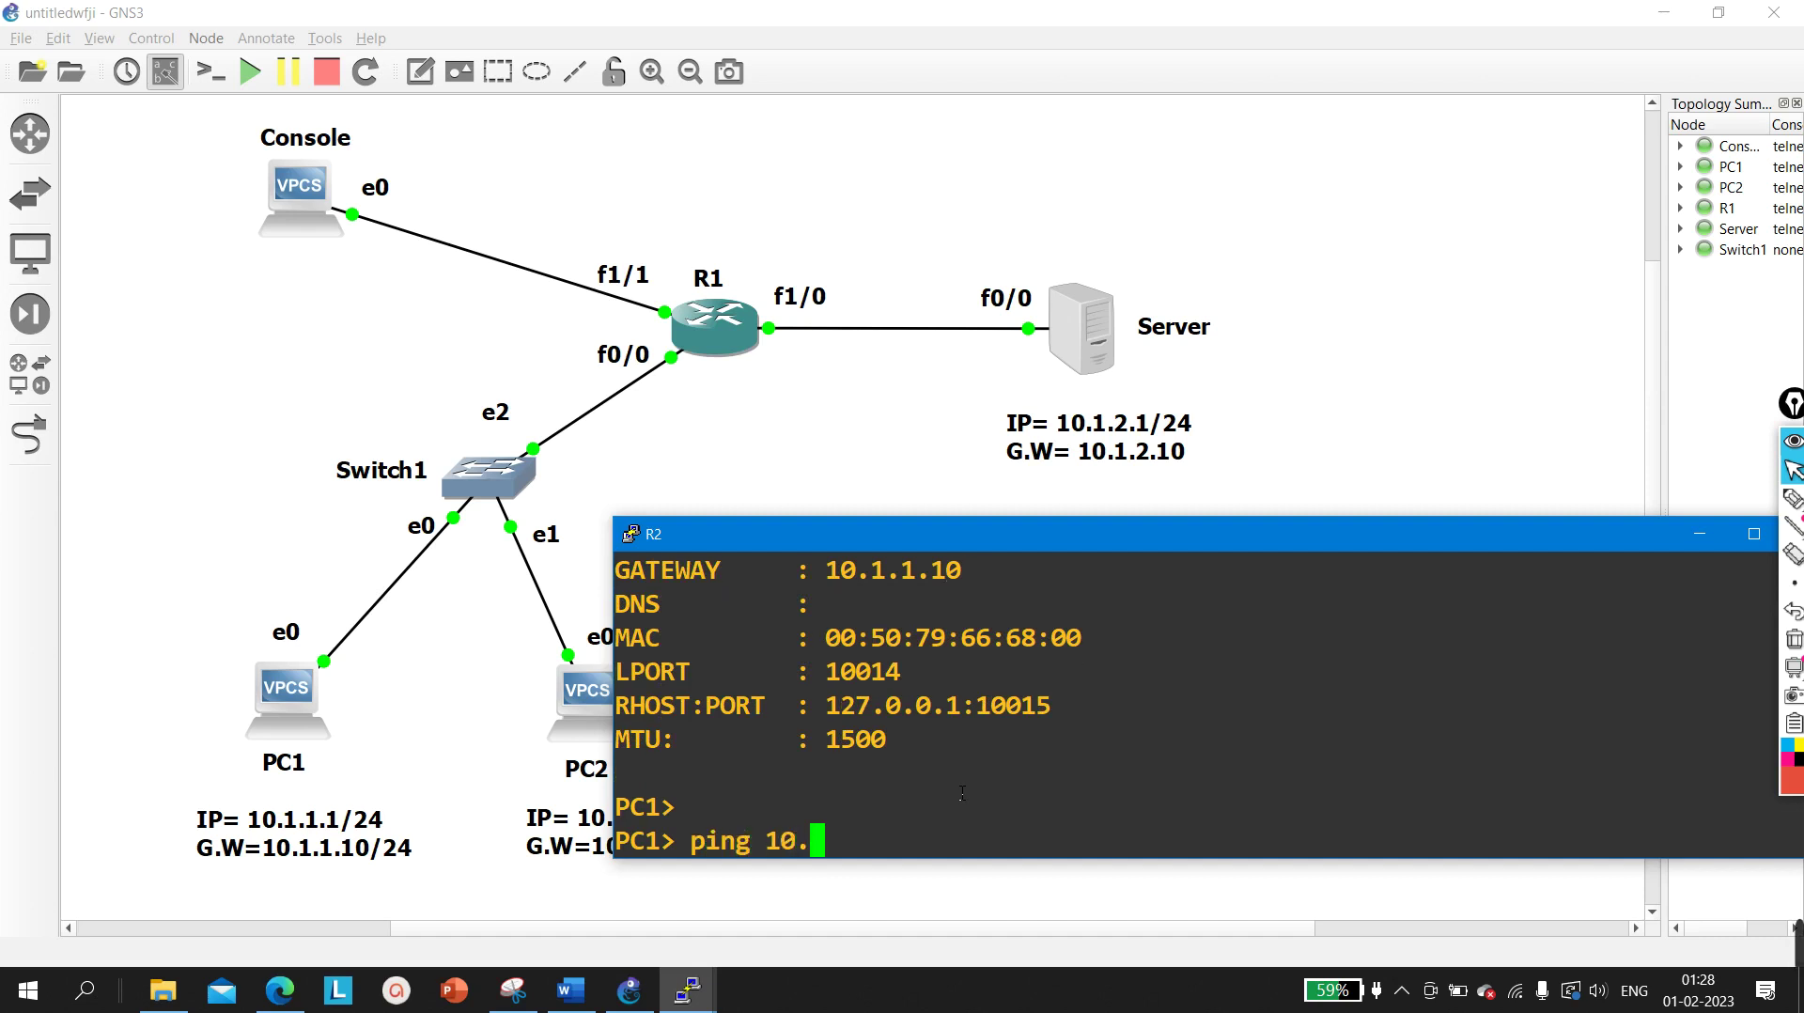
text(1)
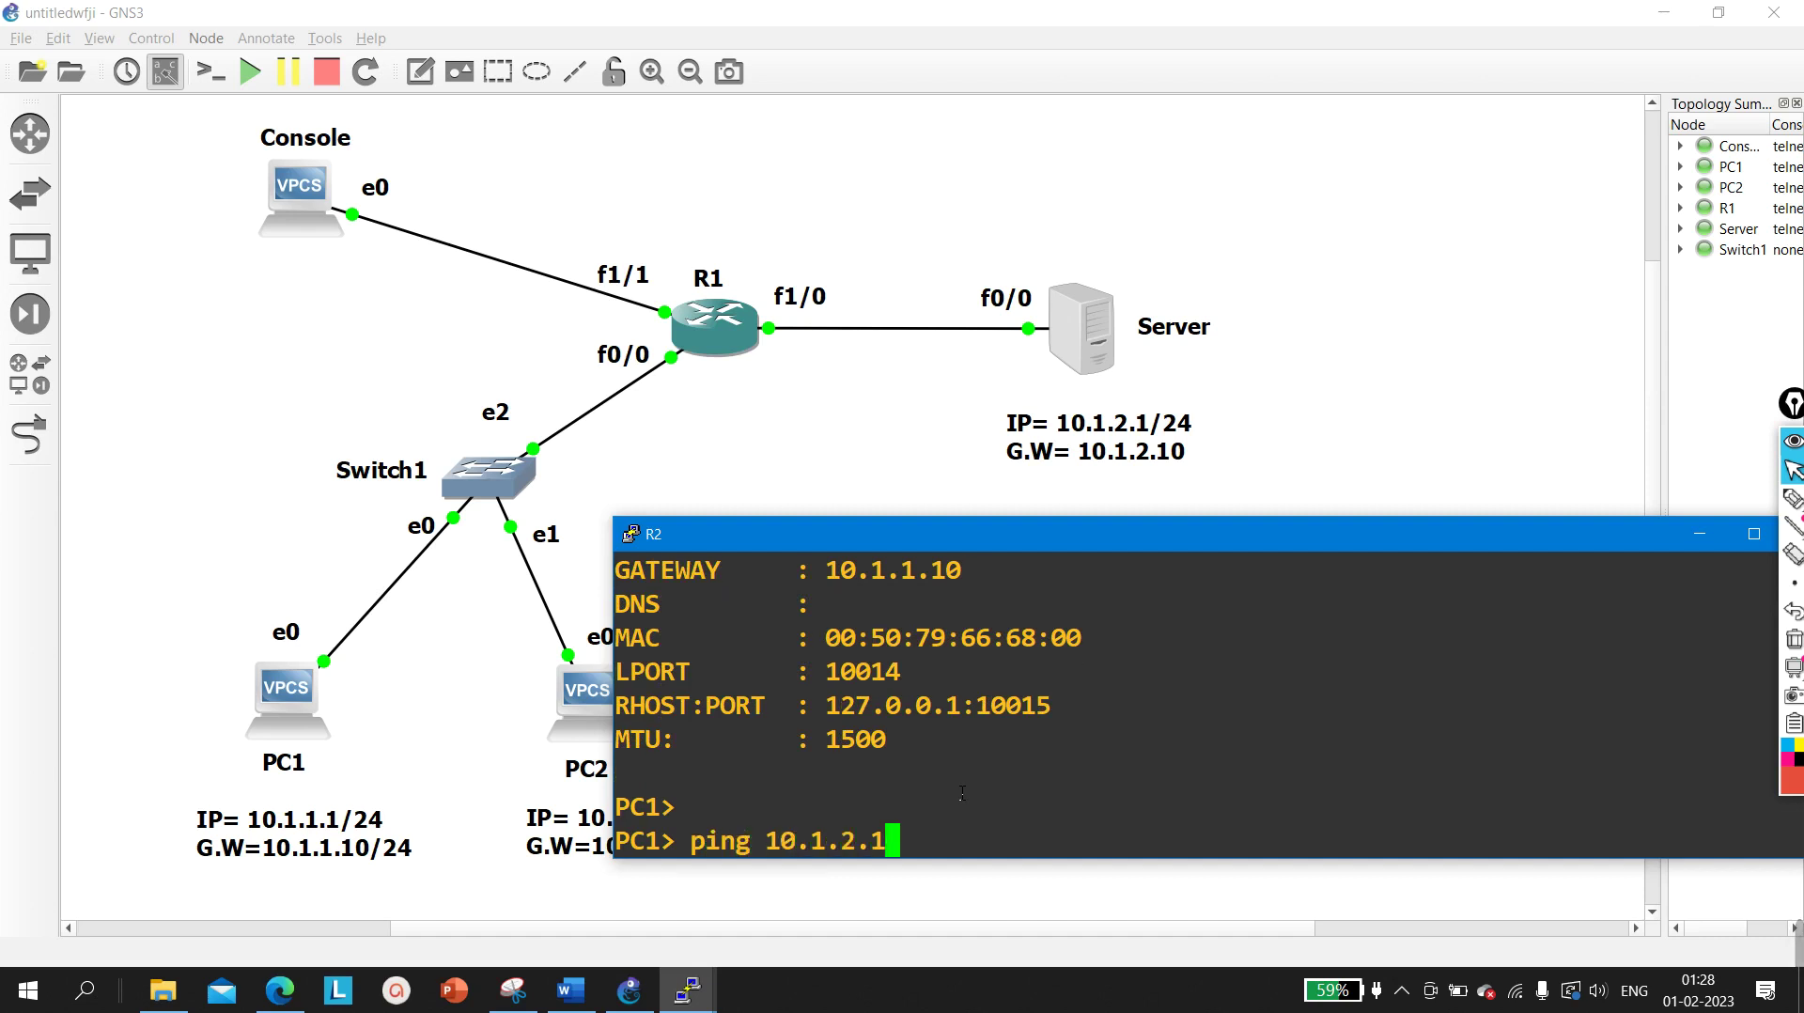
key(Return)
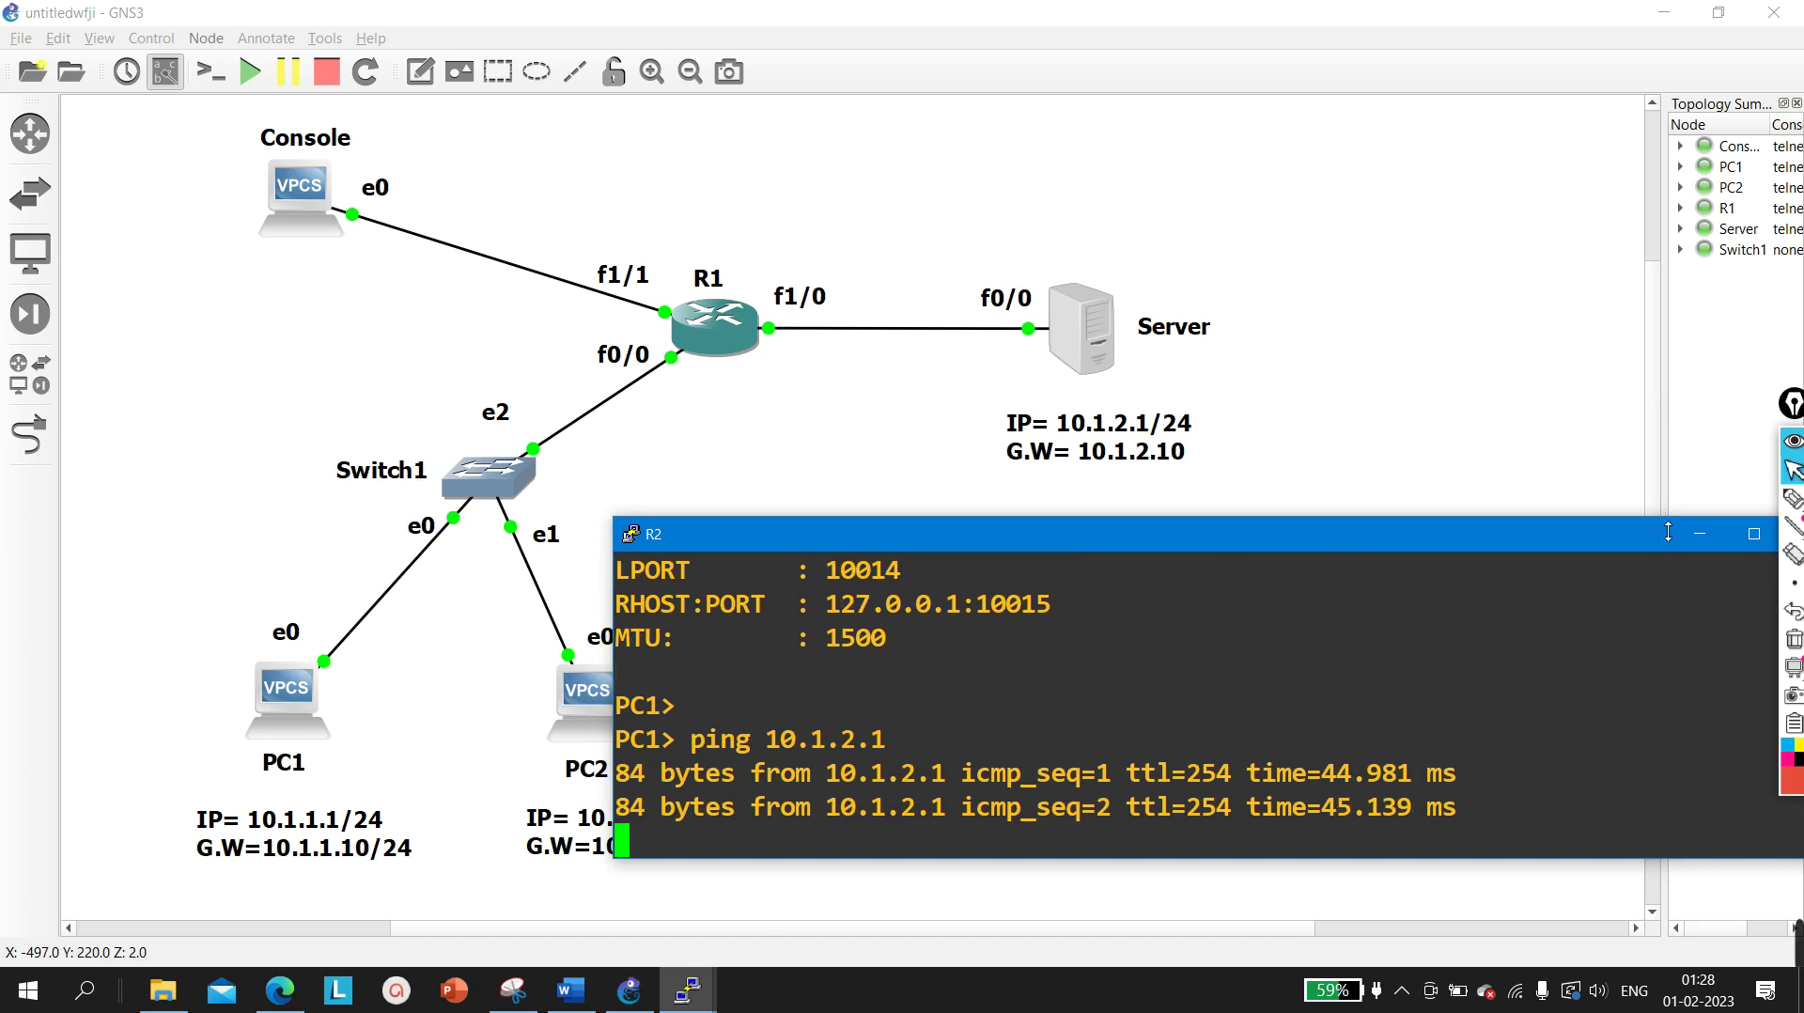
Put PC1's terminal away, switch to PC2's terminal session and run "show ip"
click(1698, 533)
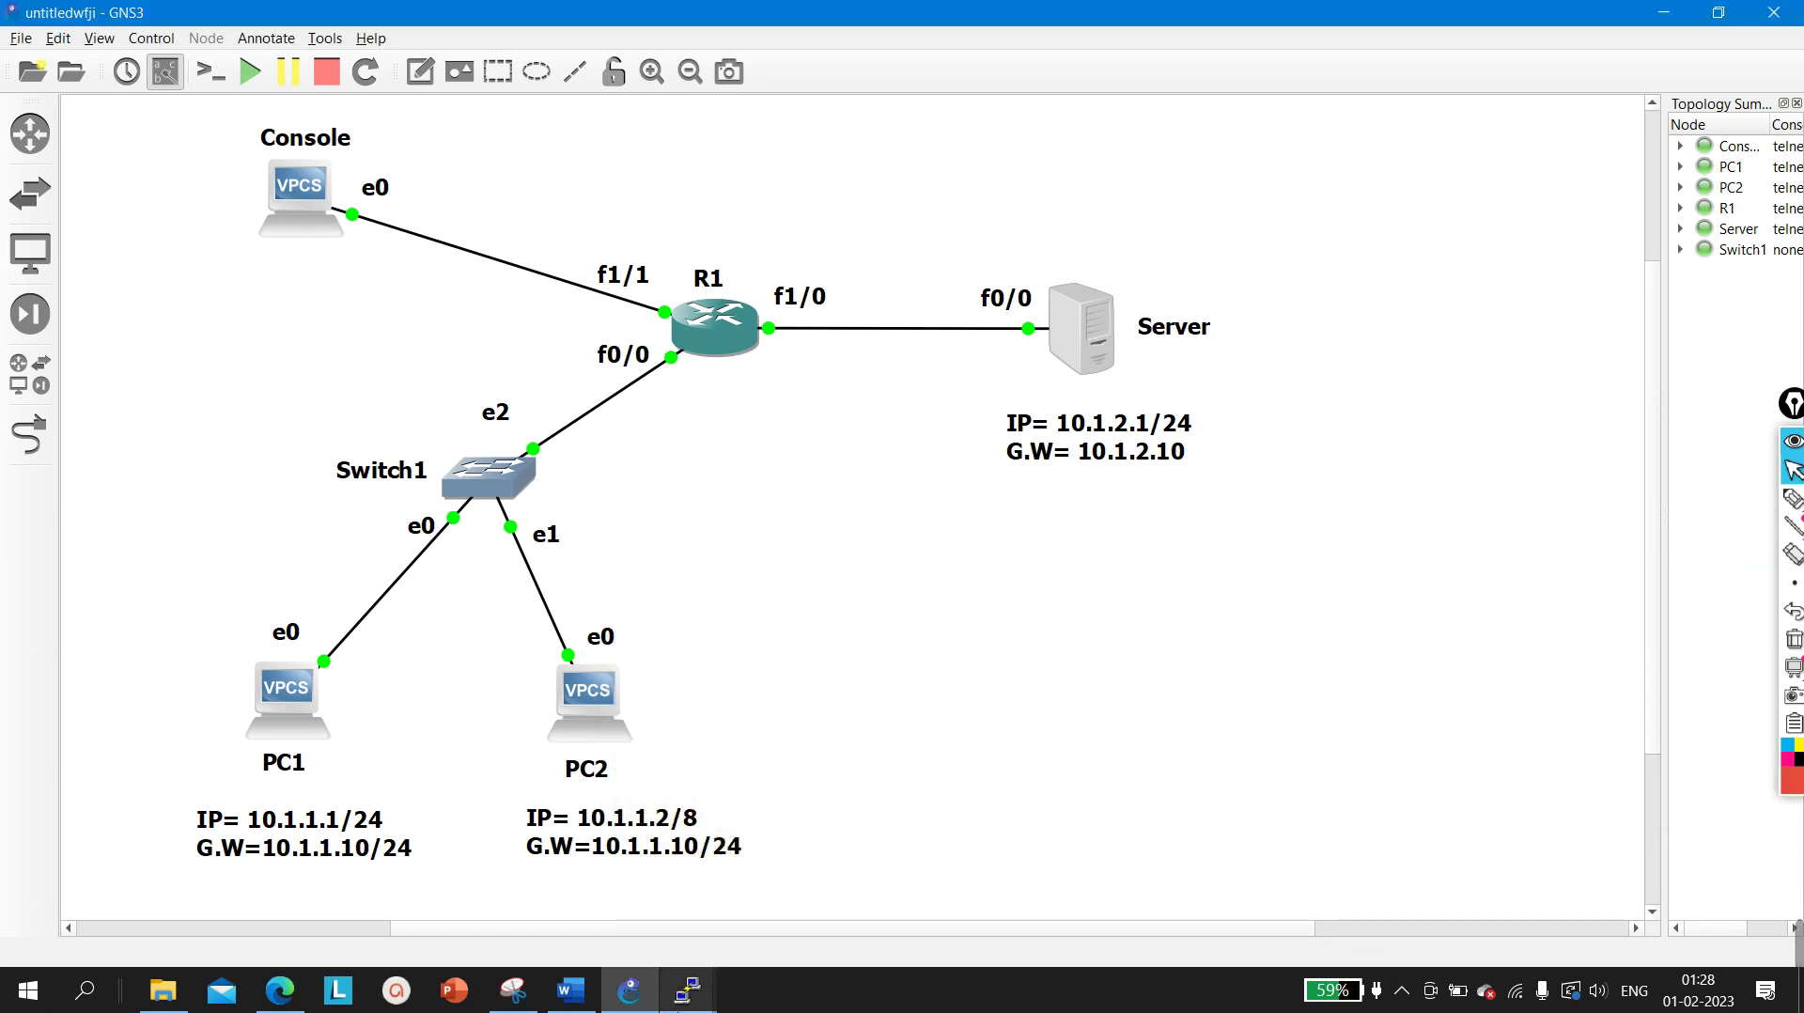
click(688, 989)
click(392, 905)
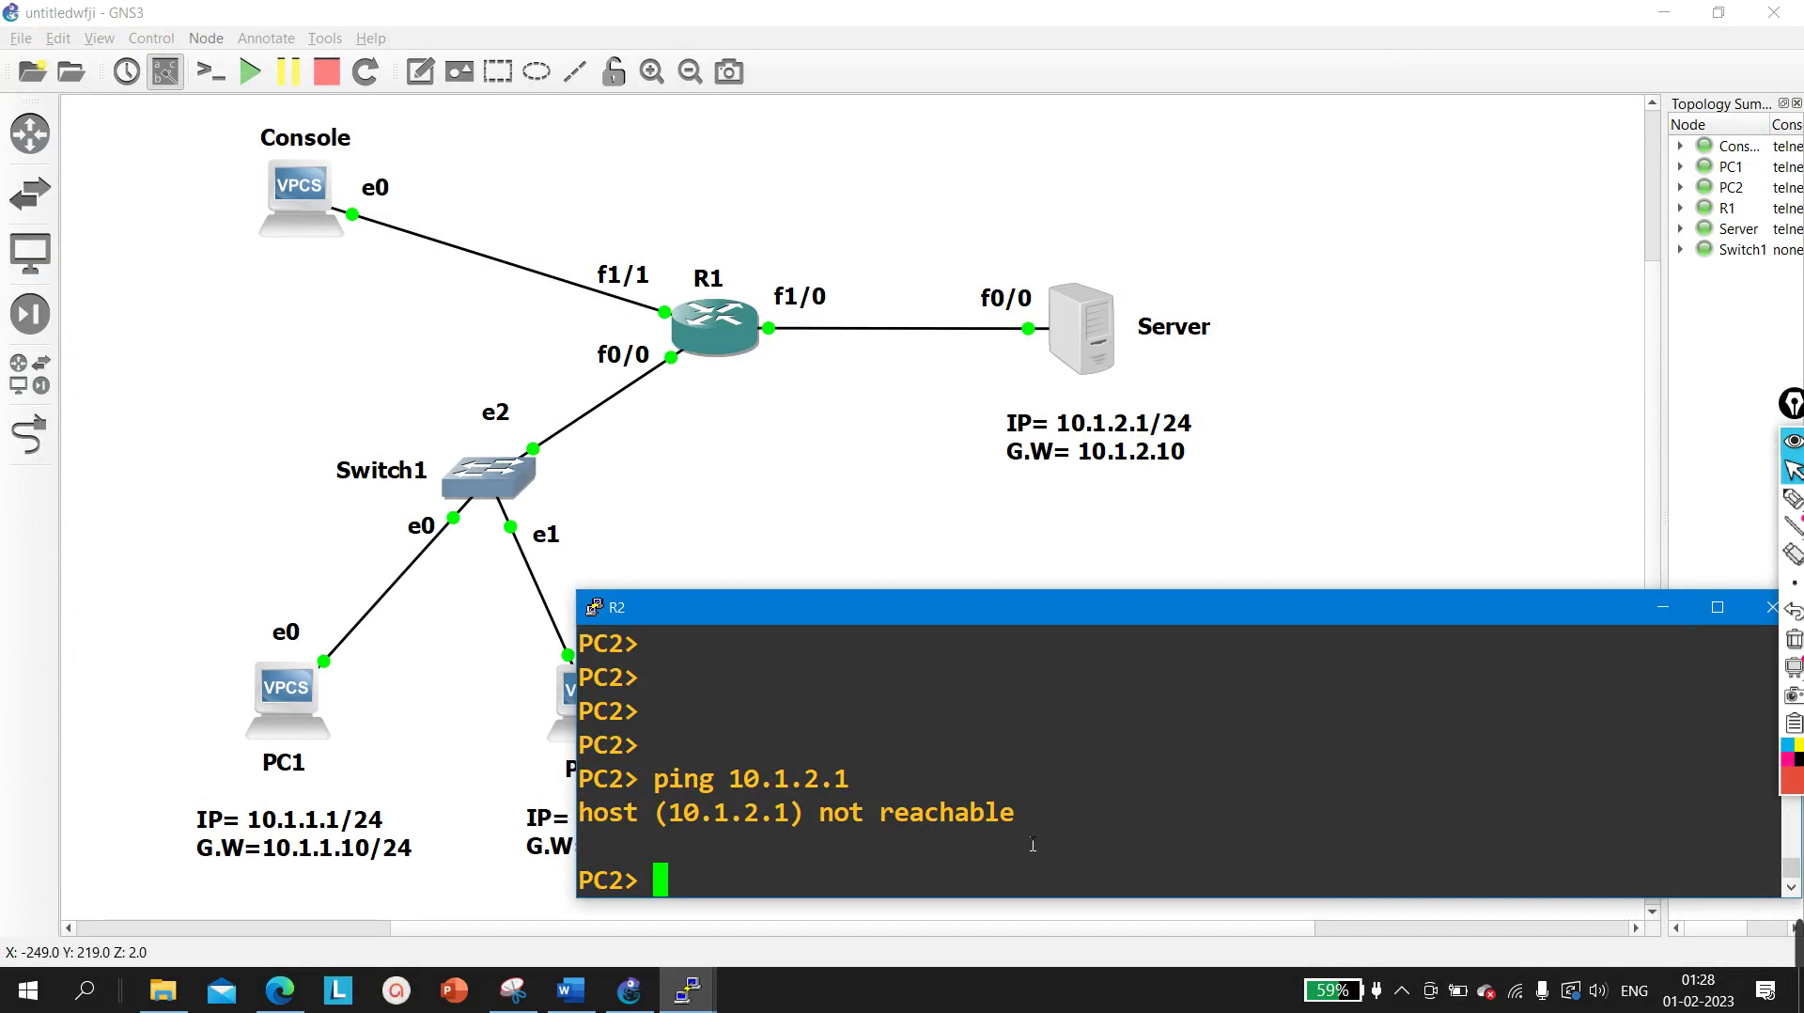
text(show uip)
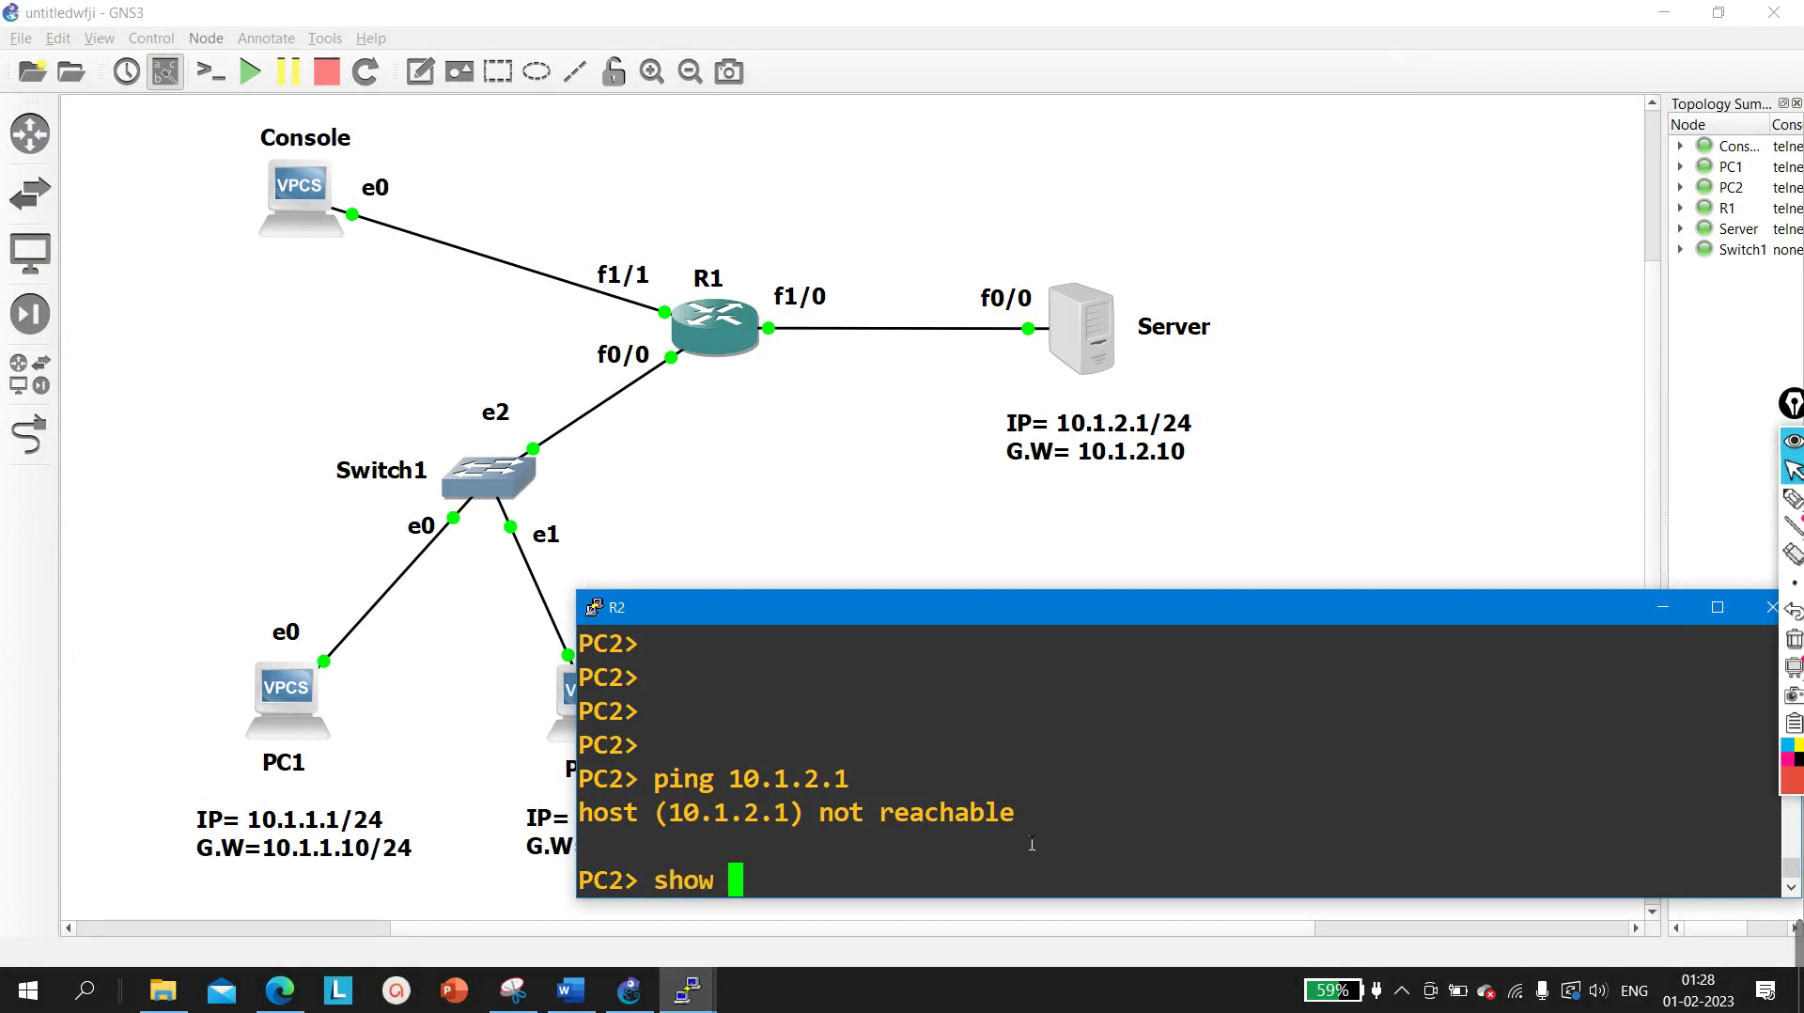
key(BackSpace)
key(BackSpace)
key(BackSpace)
text(ip)
key(Return)
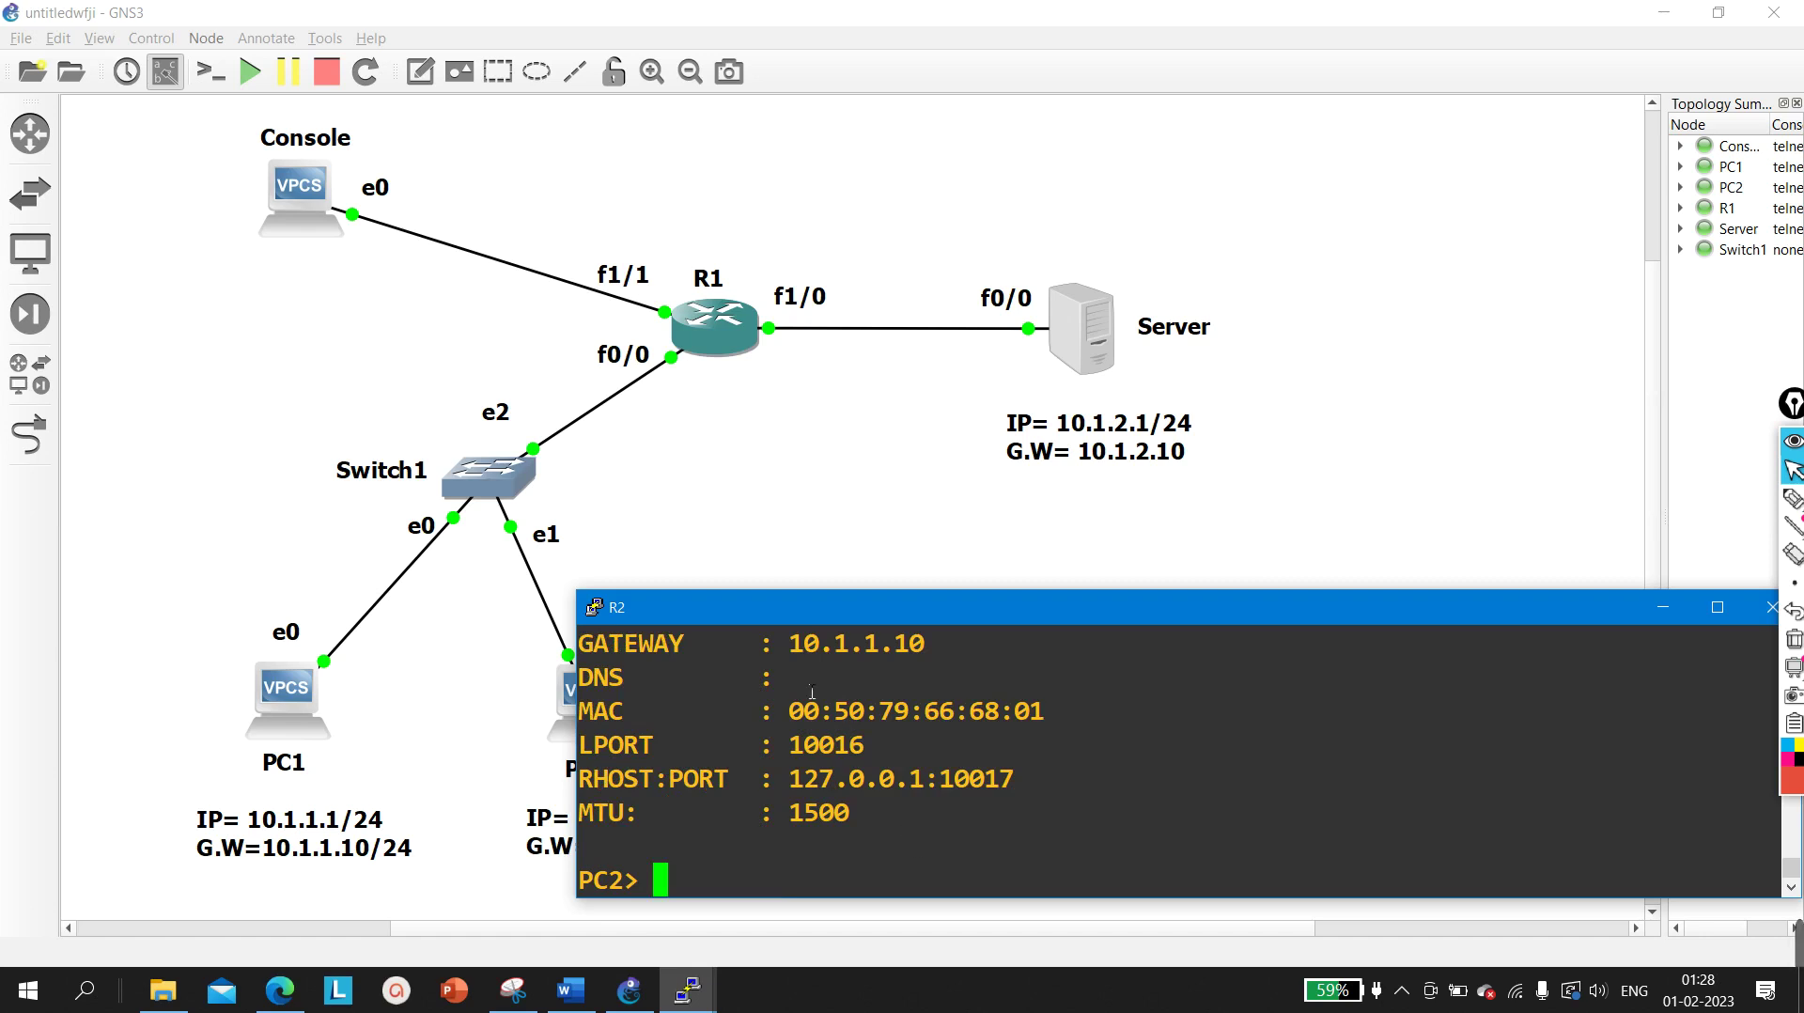
Highlight the gateway and the IP/mask values in PC2's "show ip" output
drag(815, 656, 927, 649)
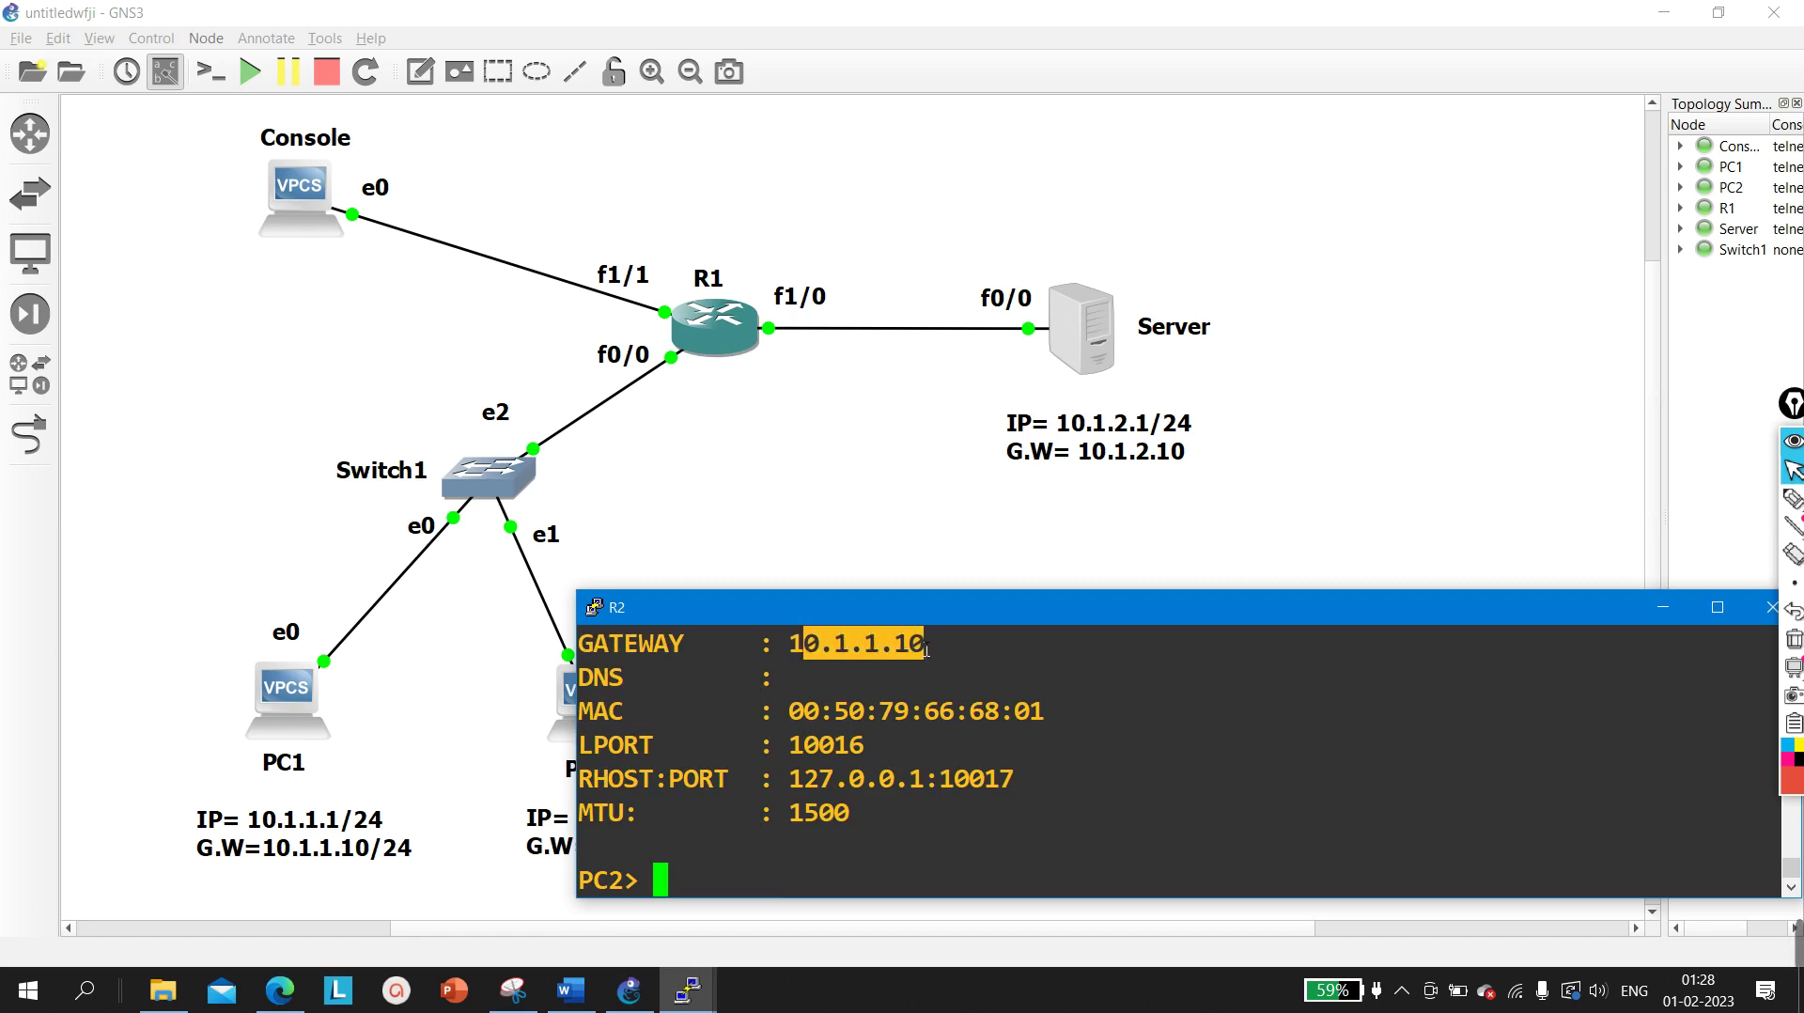
scroll(869, 716, up, 2)
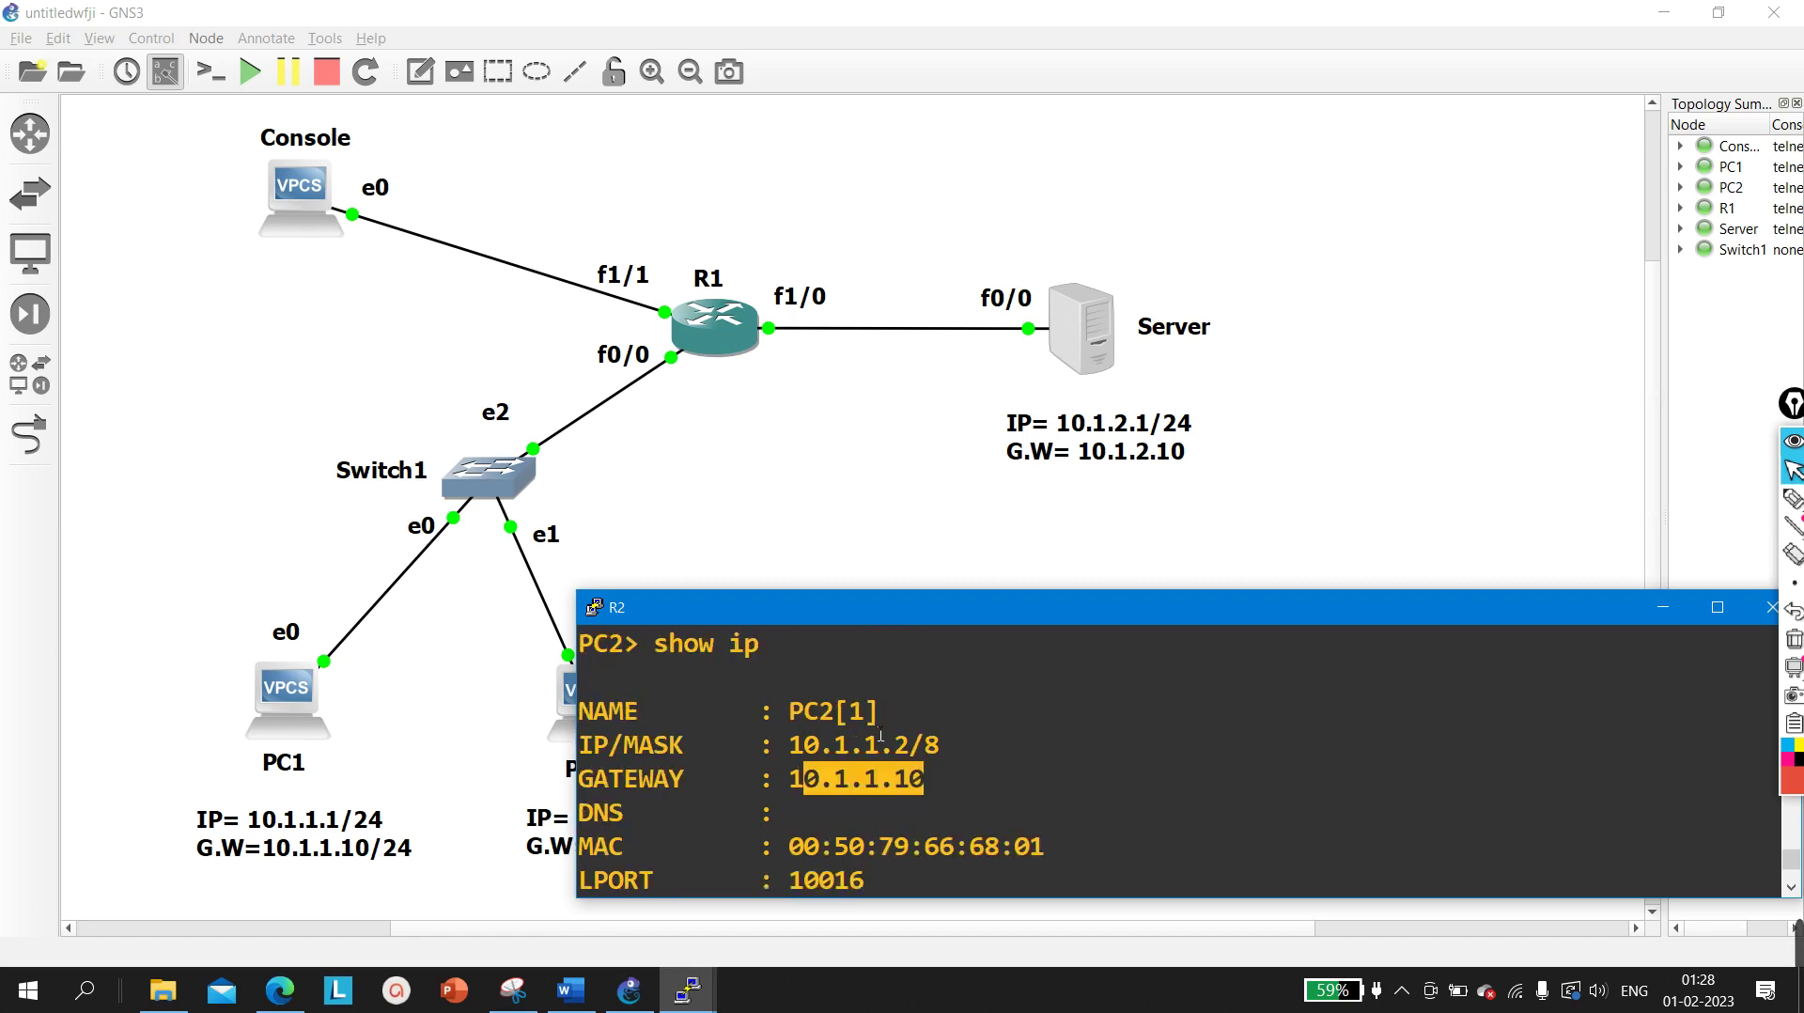
drag(640, 752, 967, 751)
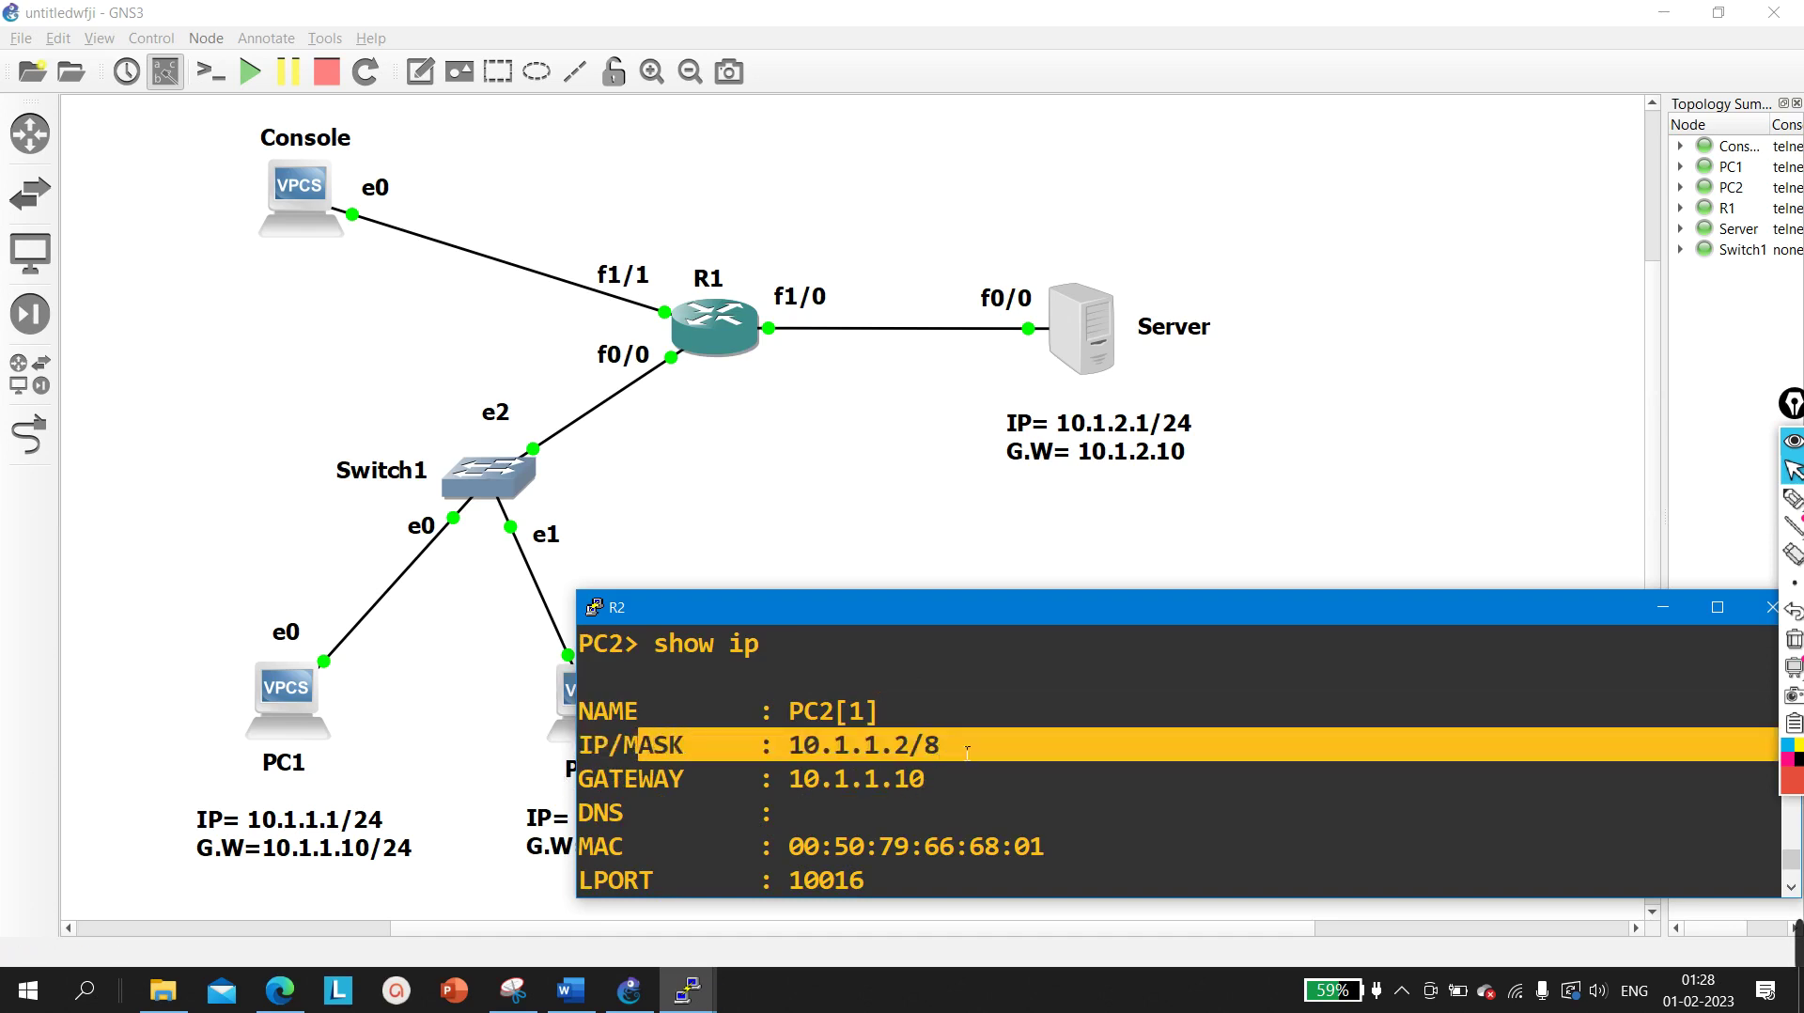
double_click(977, 813)
Ping the server at 10.1.2.1 from PC2 and minimize the terminal to return to the topology
key(Return)
key(Return)
key(Return)
text(p)
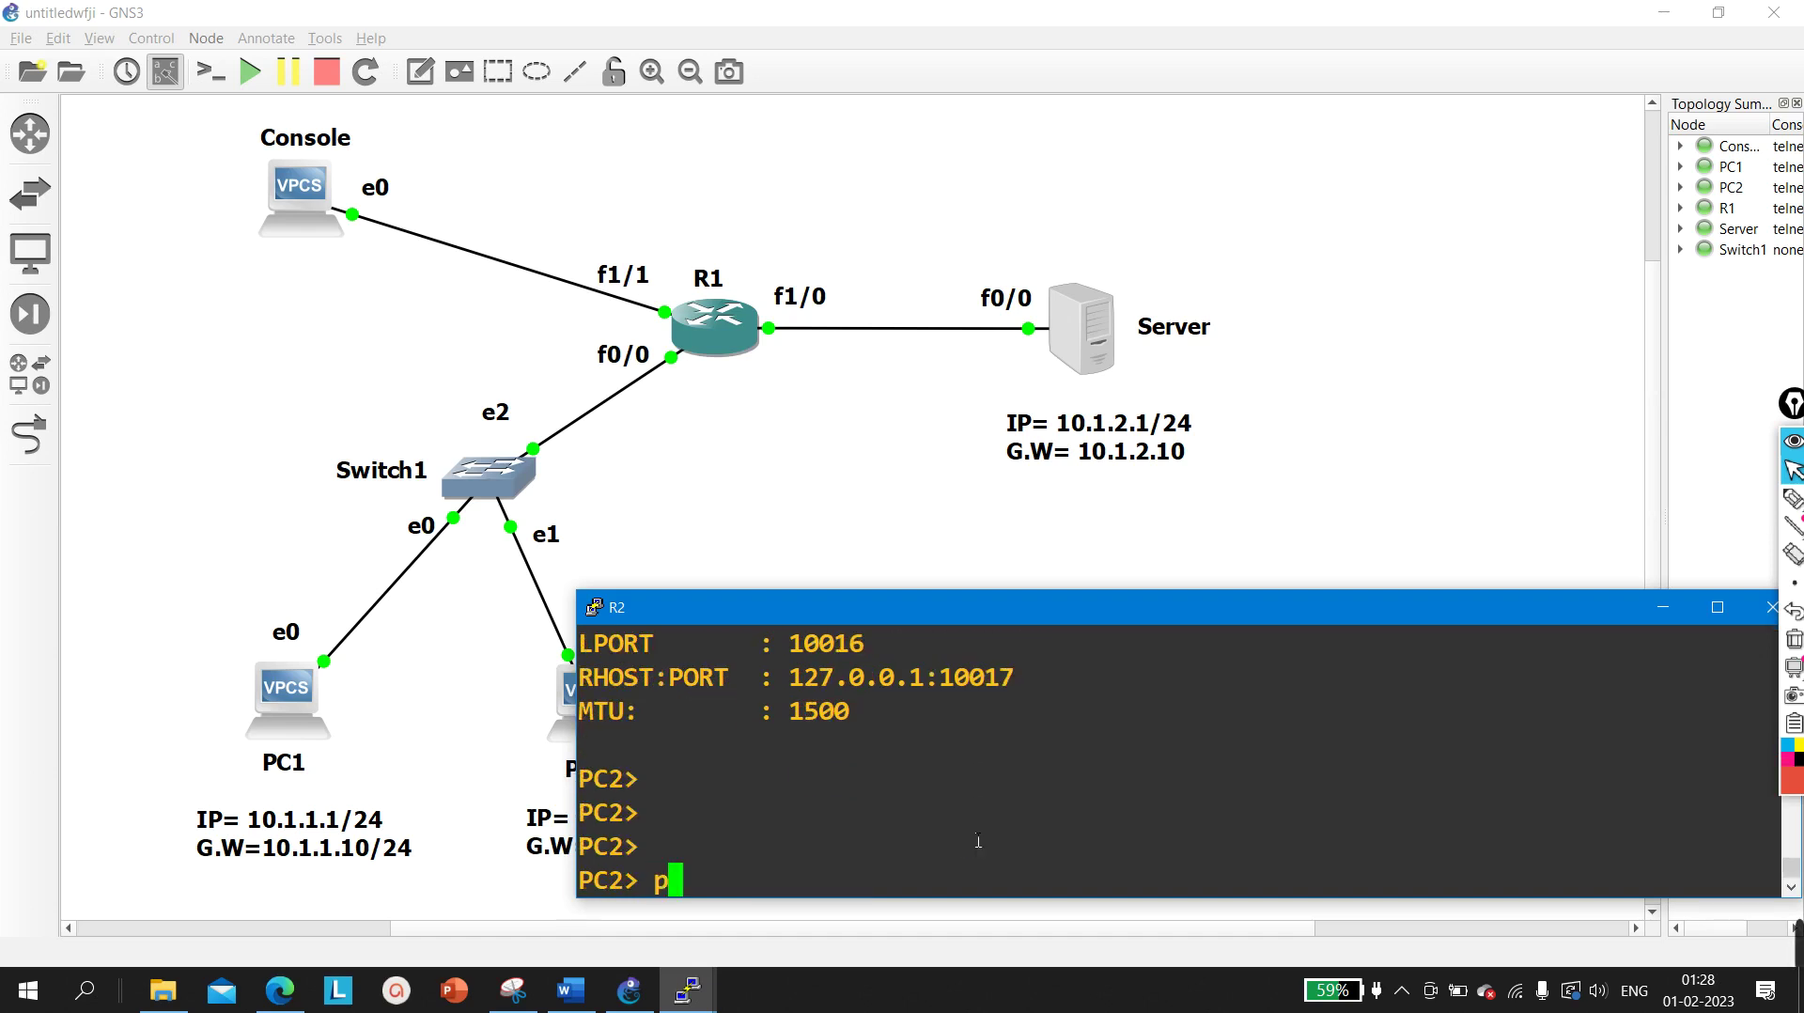
text(ing 10)
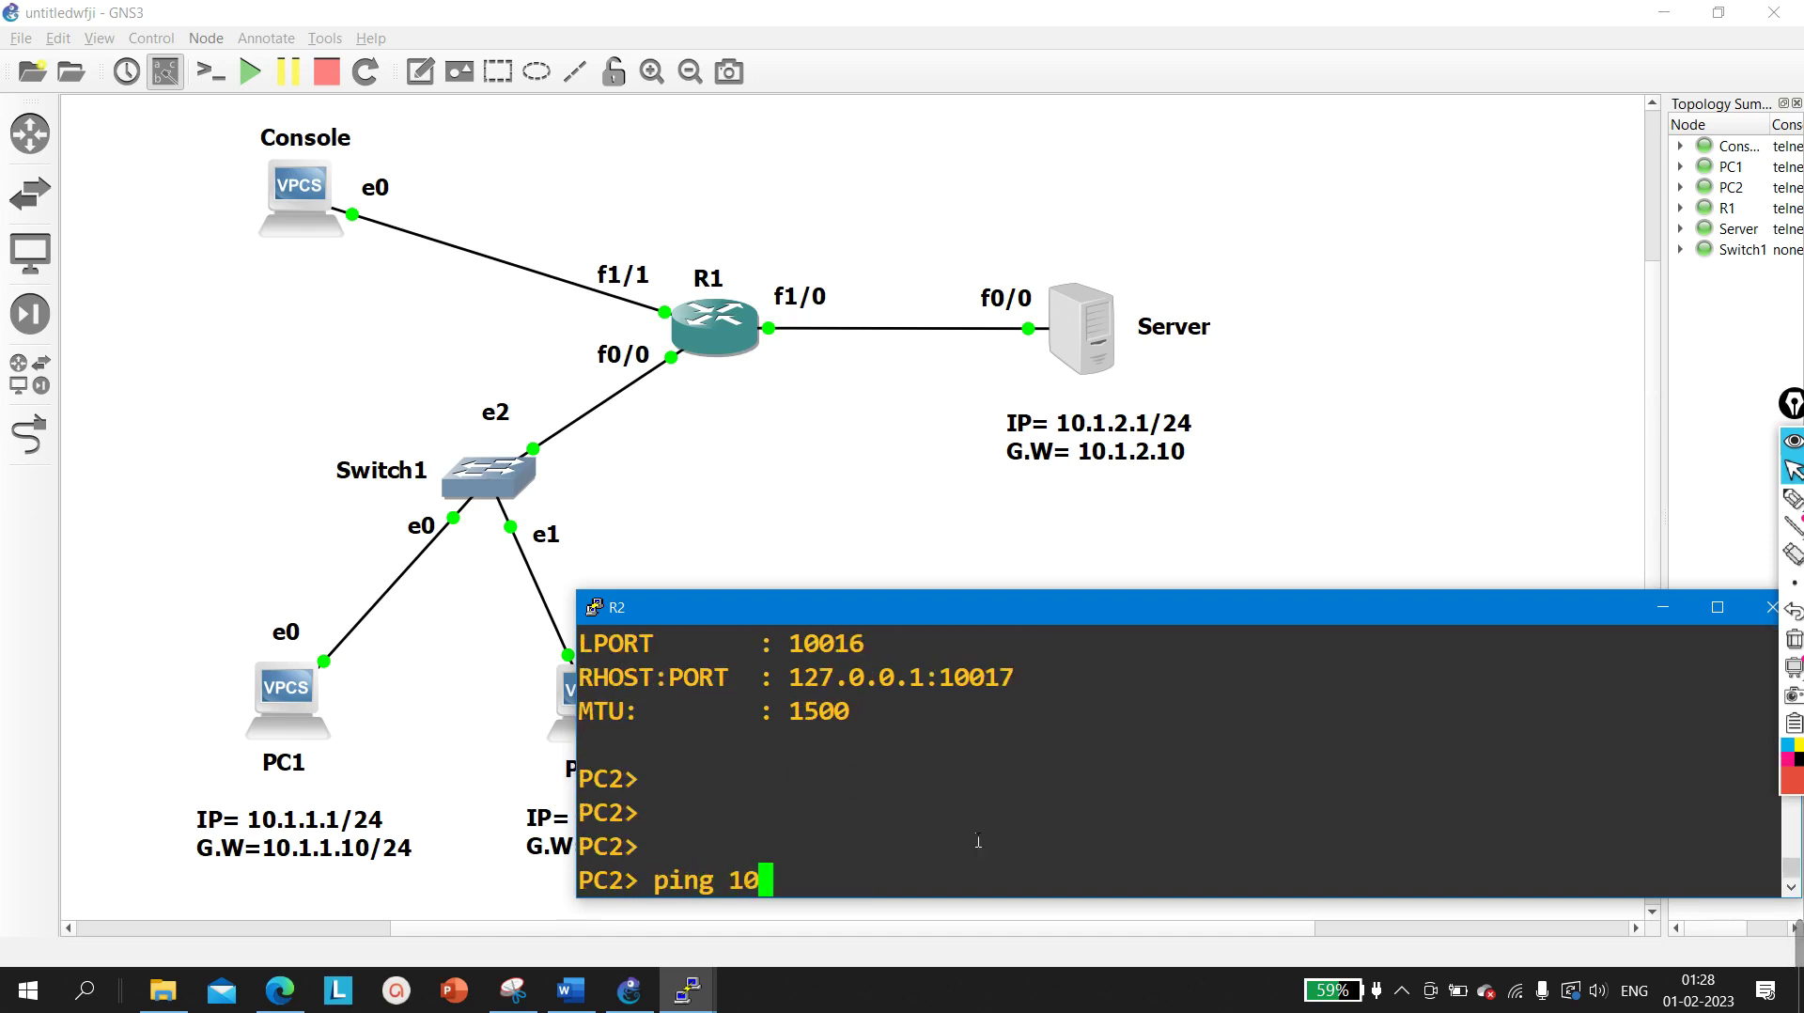
text(.1.2.1)
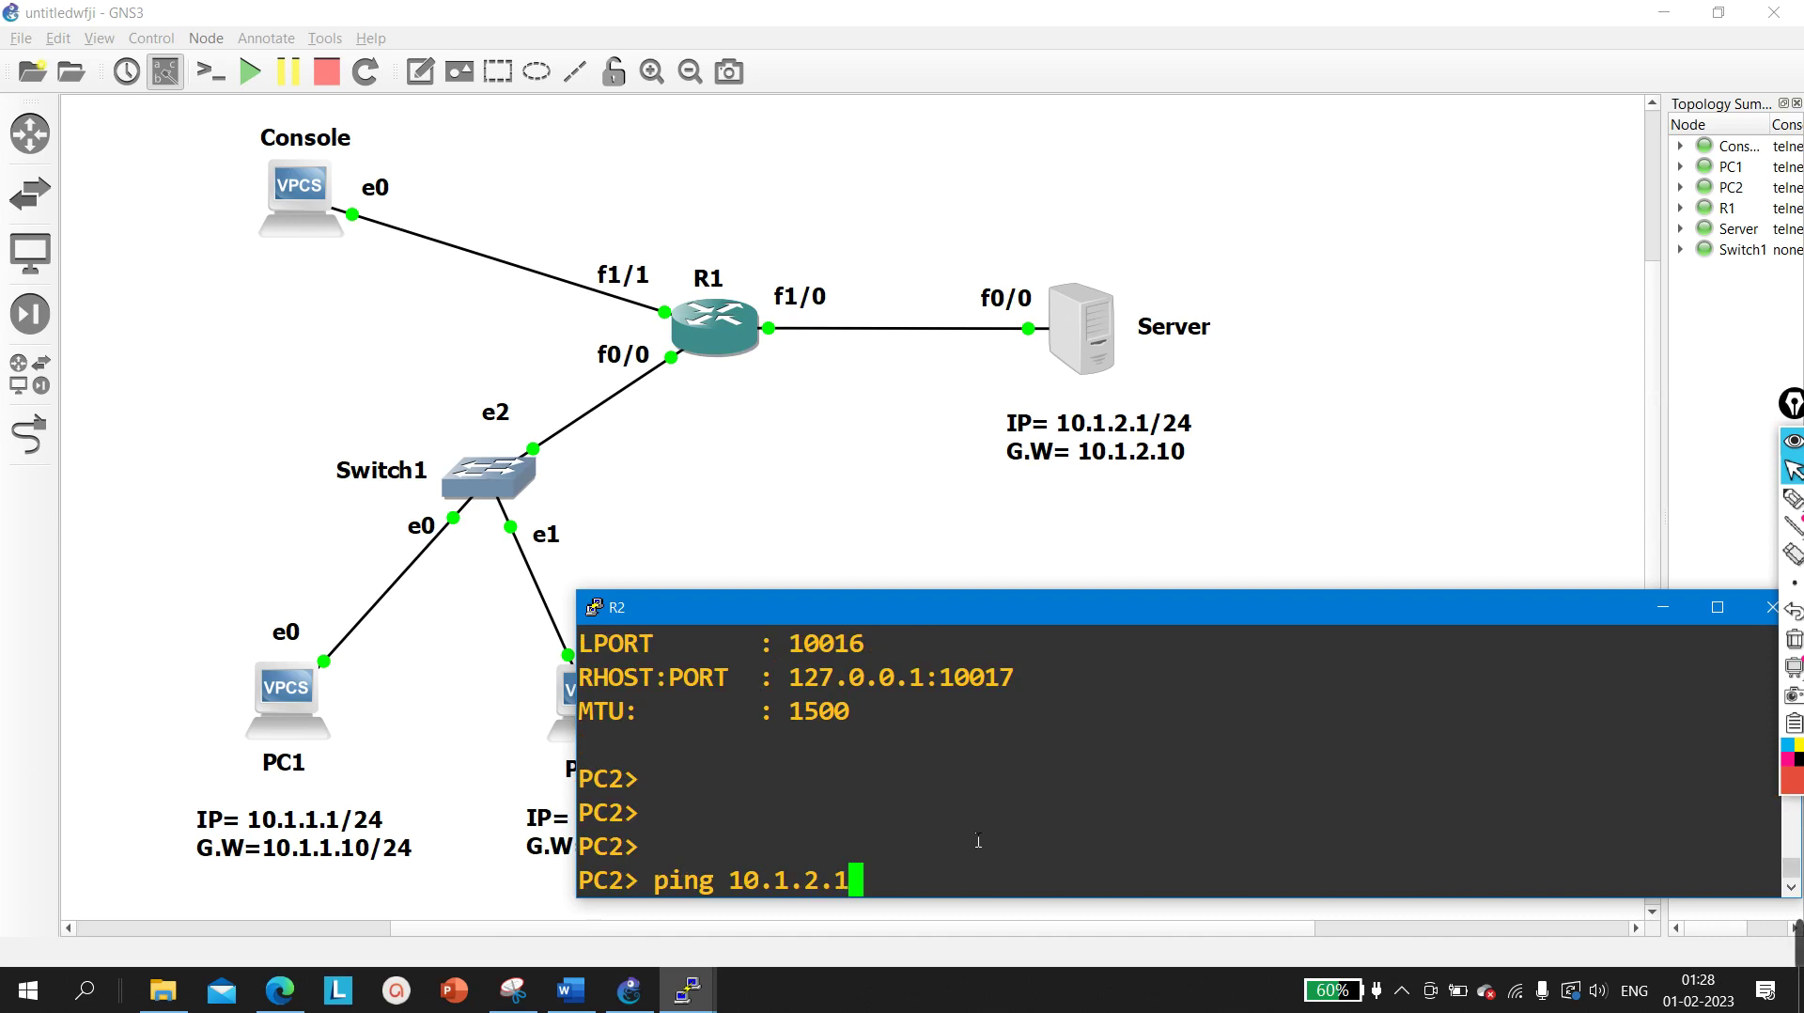
key(Return)
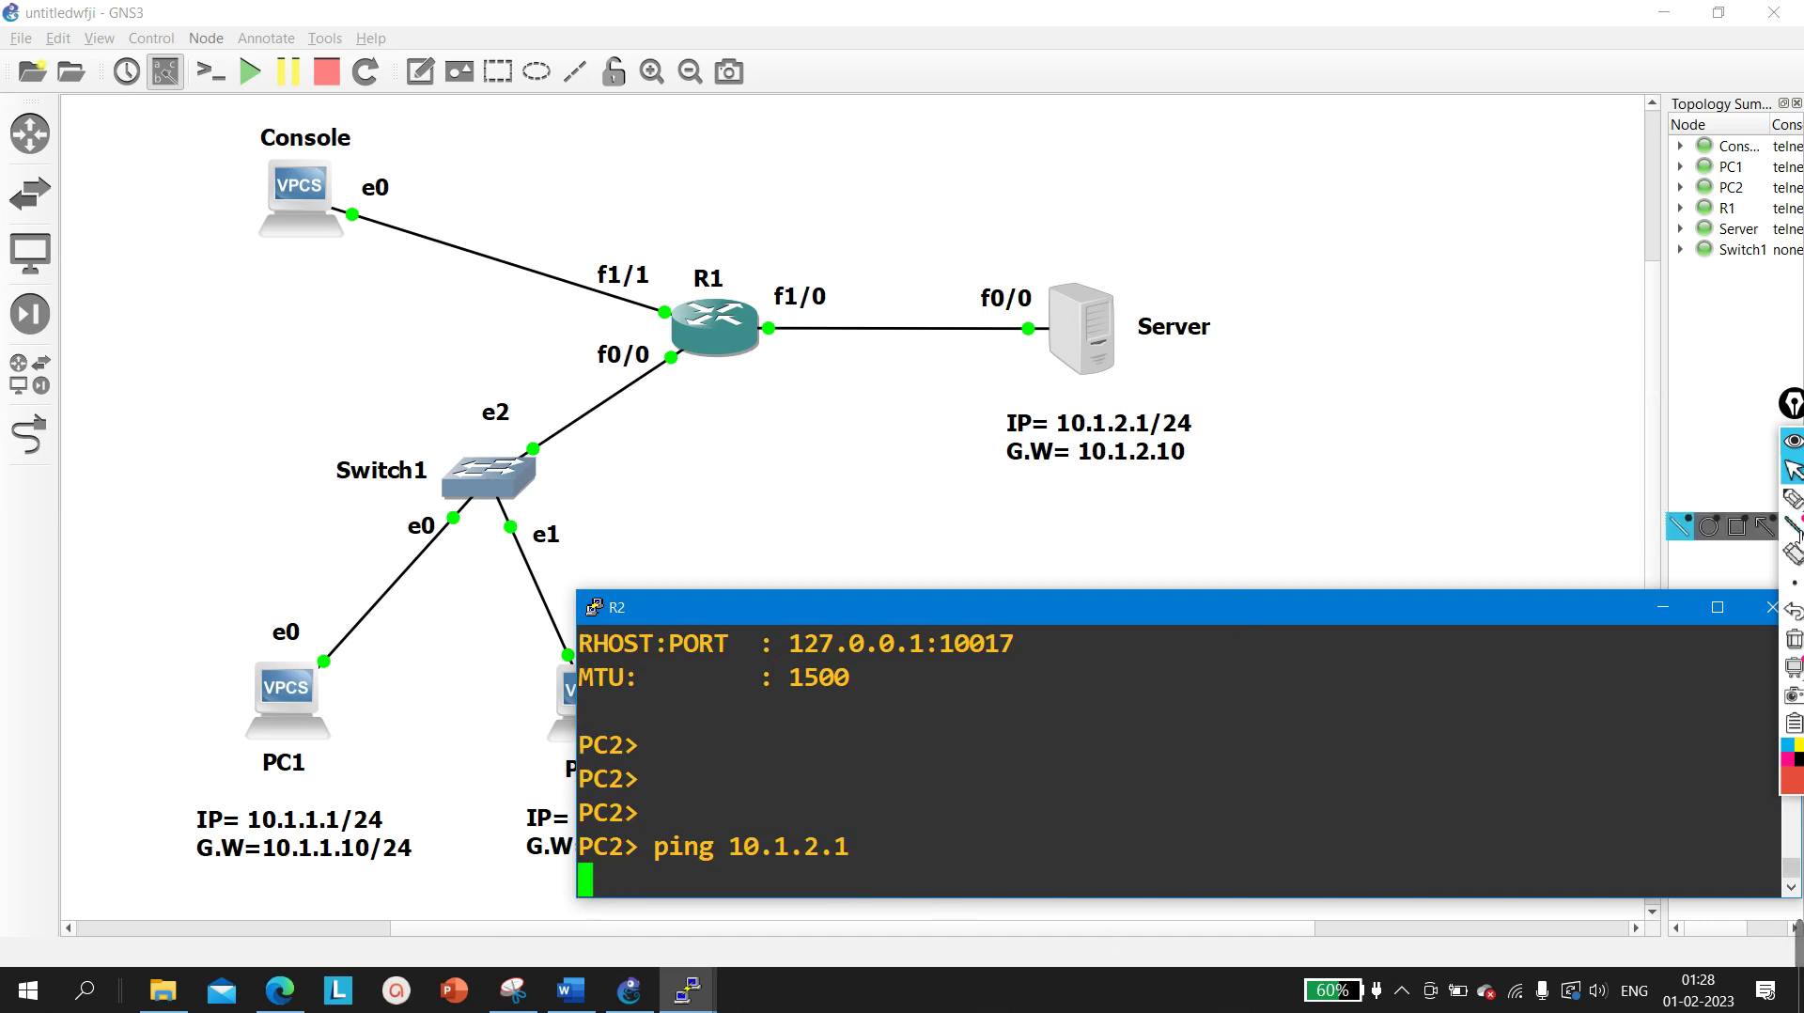
click(1670, 612)
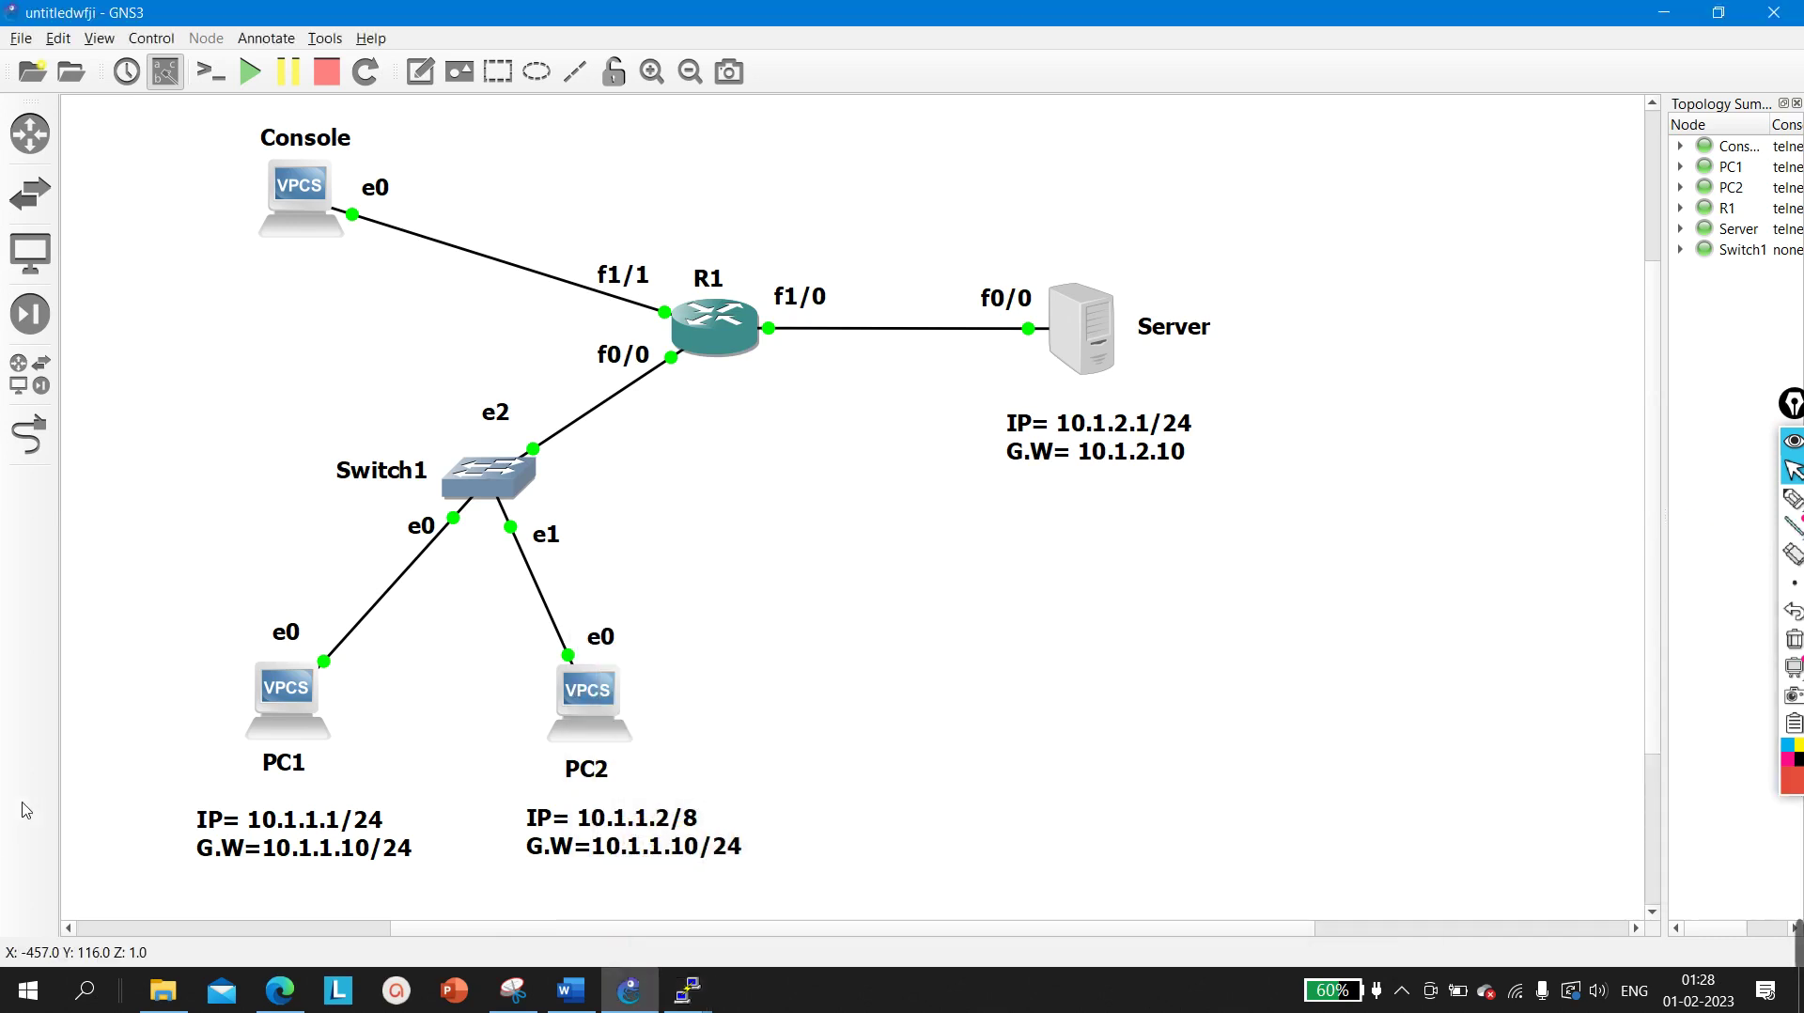
drag(139, 560, 799, 610)
drag(583, 207, 629, 300)
drag(493, 646, 672, 749)
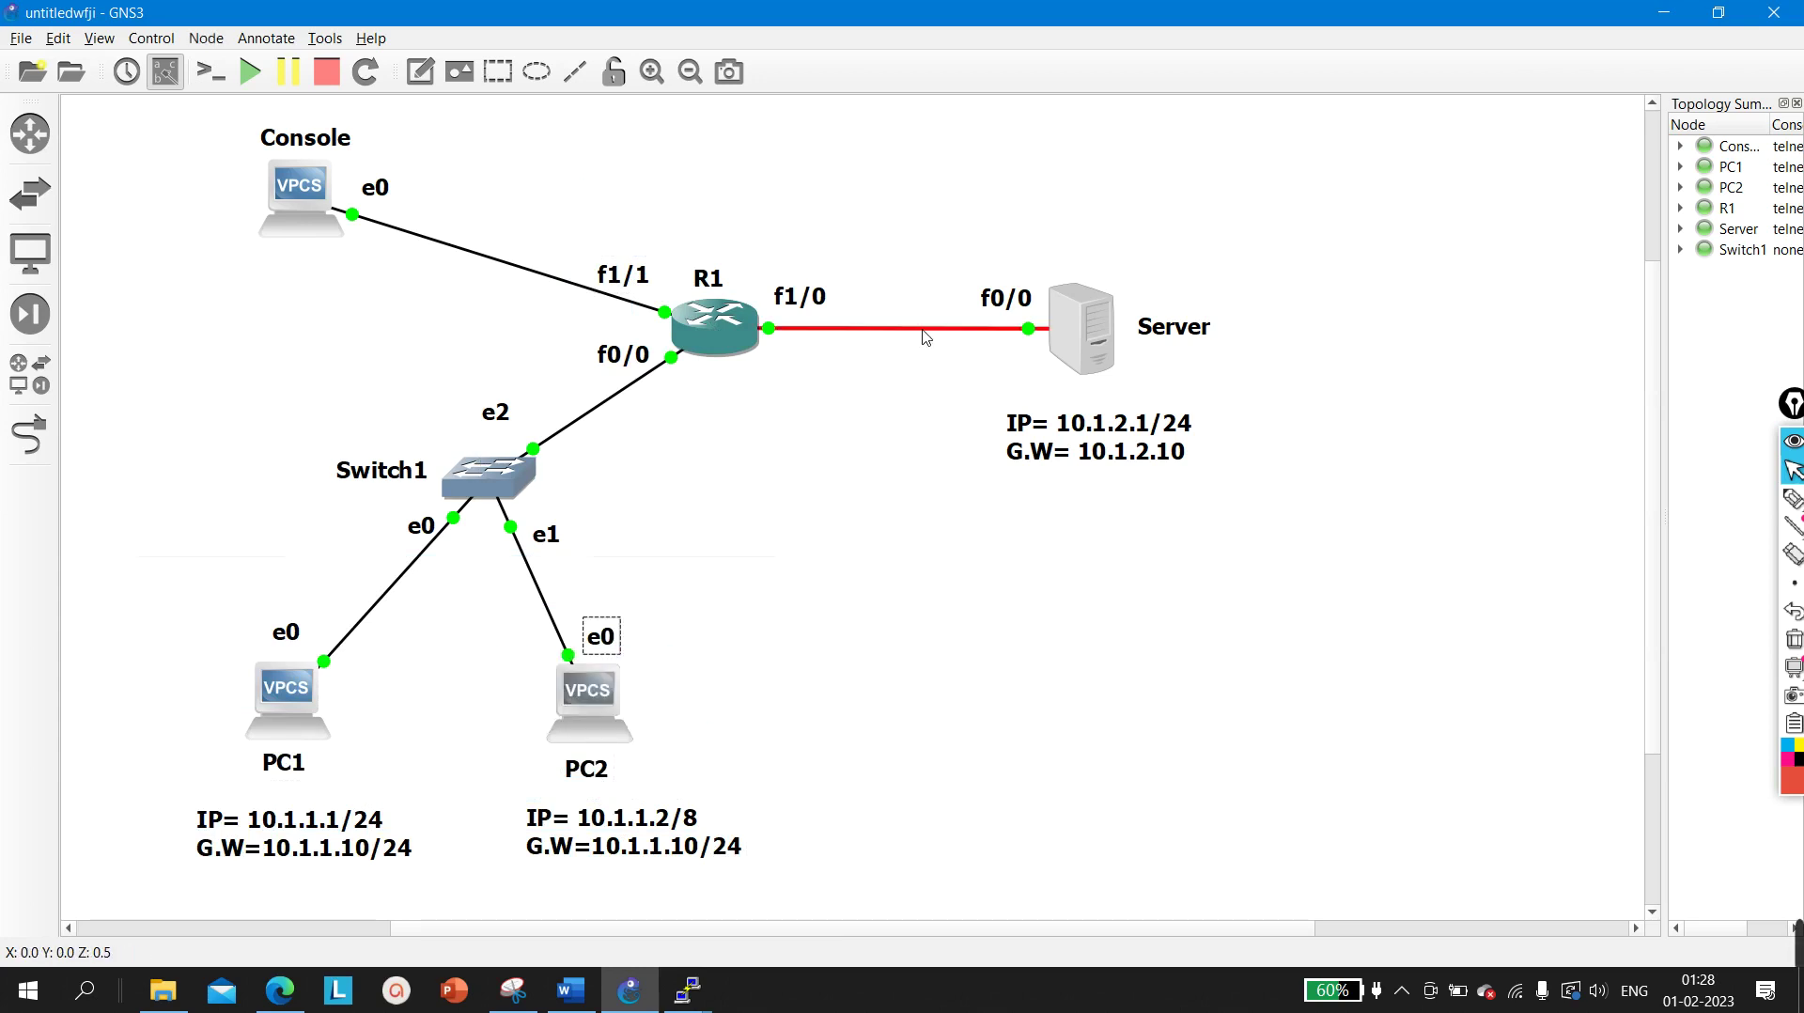
drag(992, 217, 846, 164)
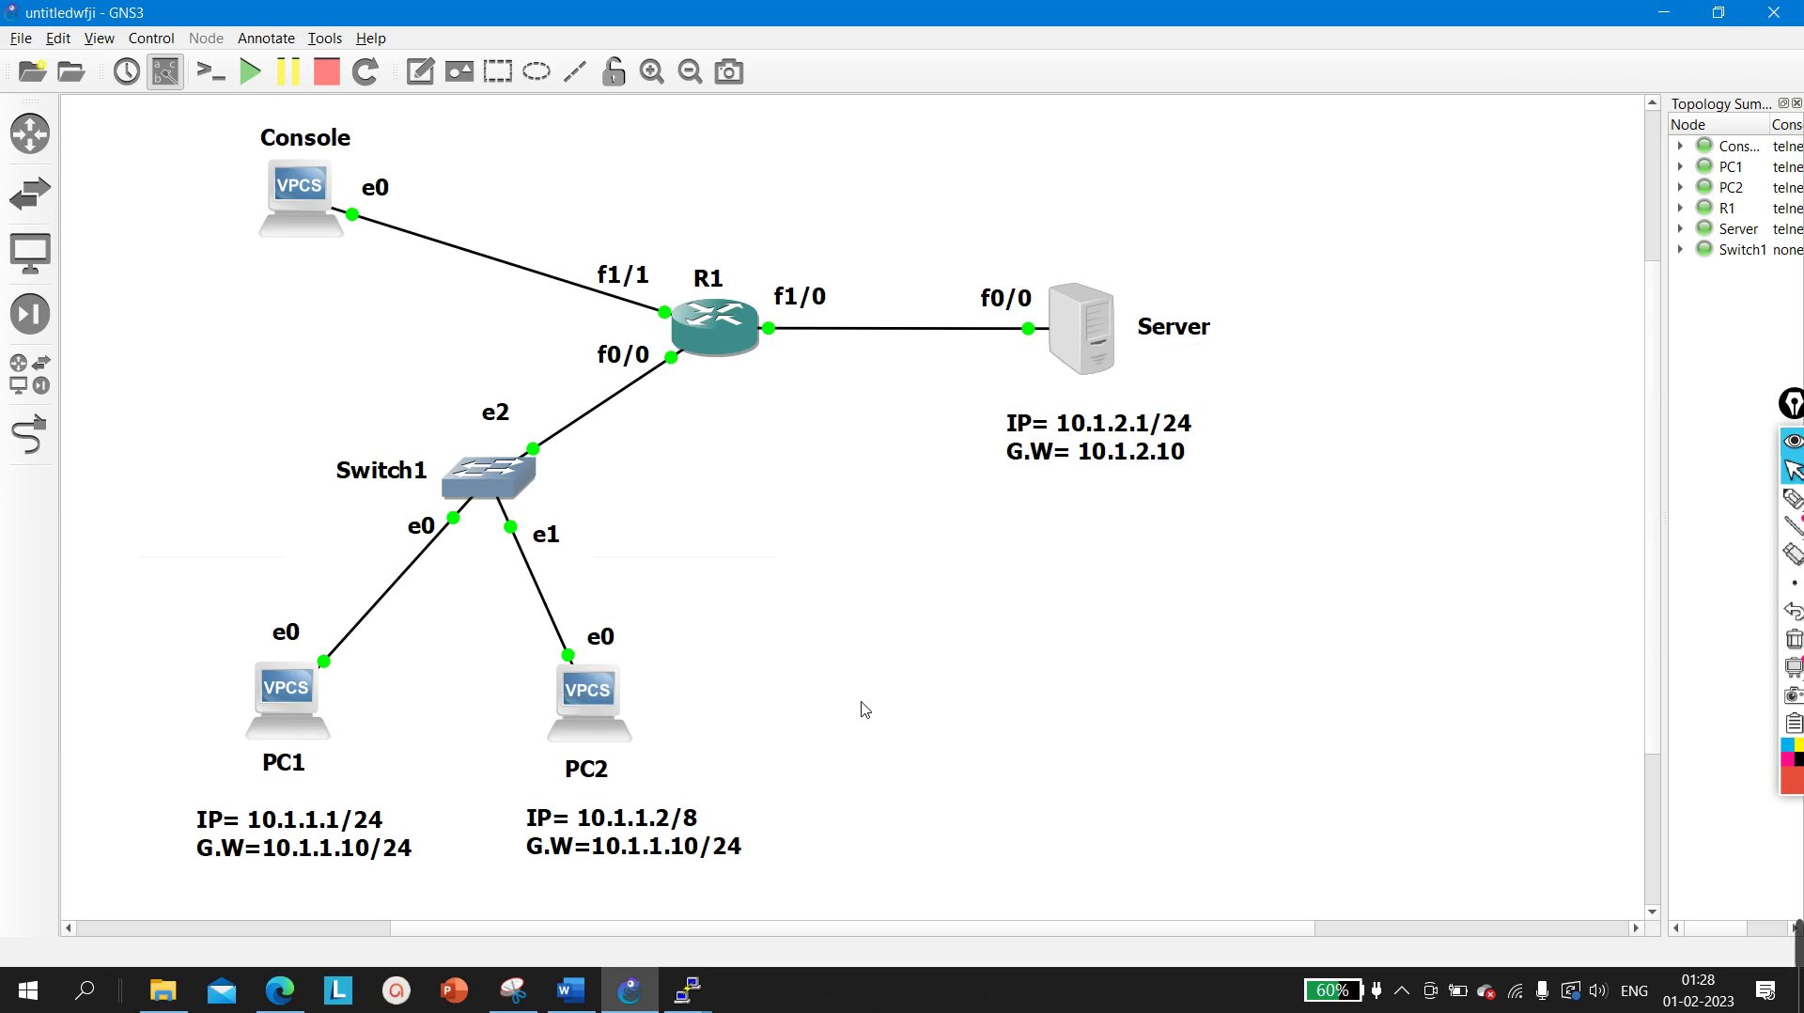
Mark PC2's IP address, R1, PC2 and the server in red ink, and clear the marks
click(1789, 499)
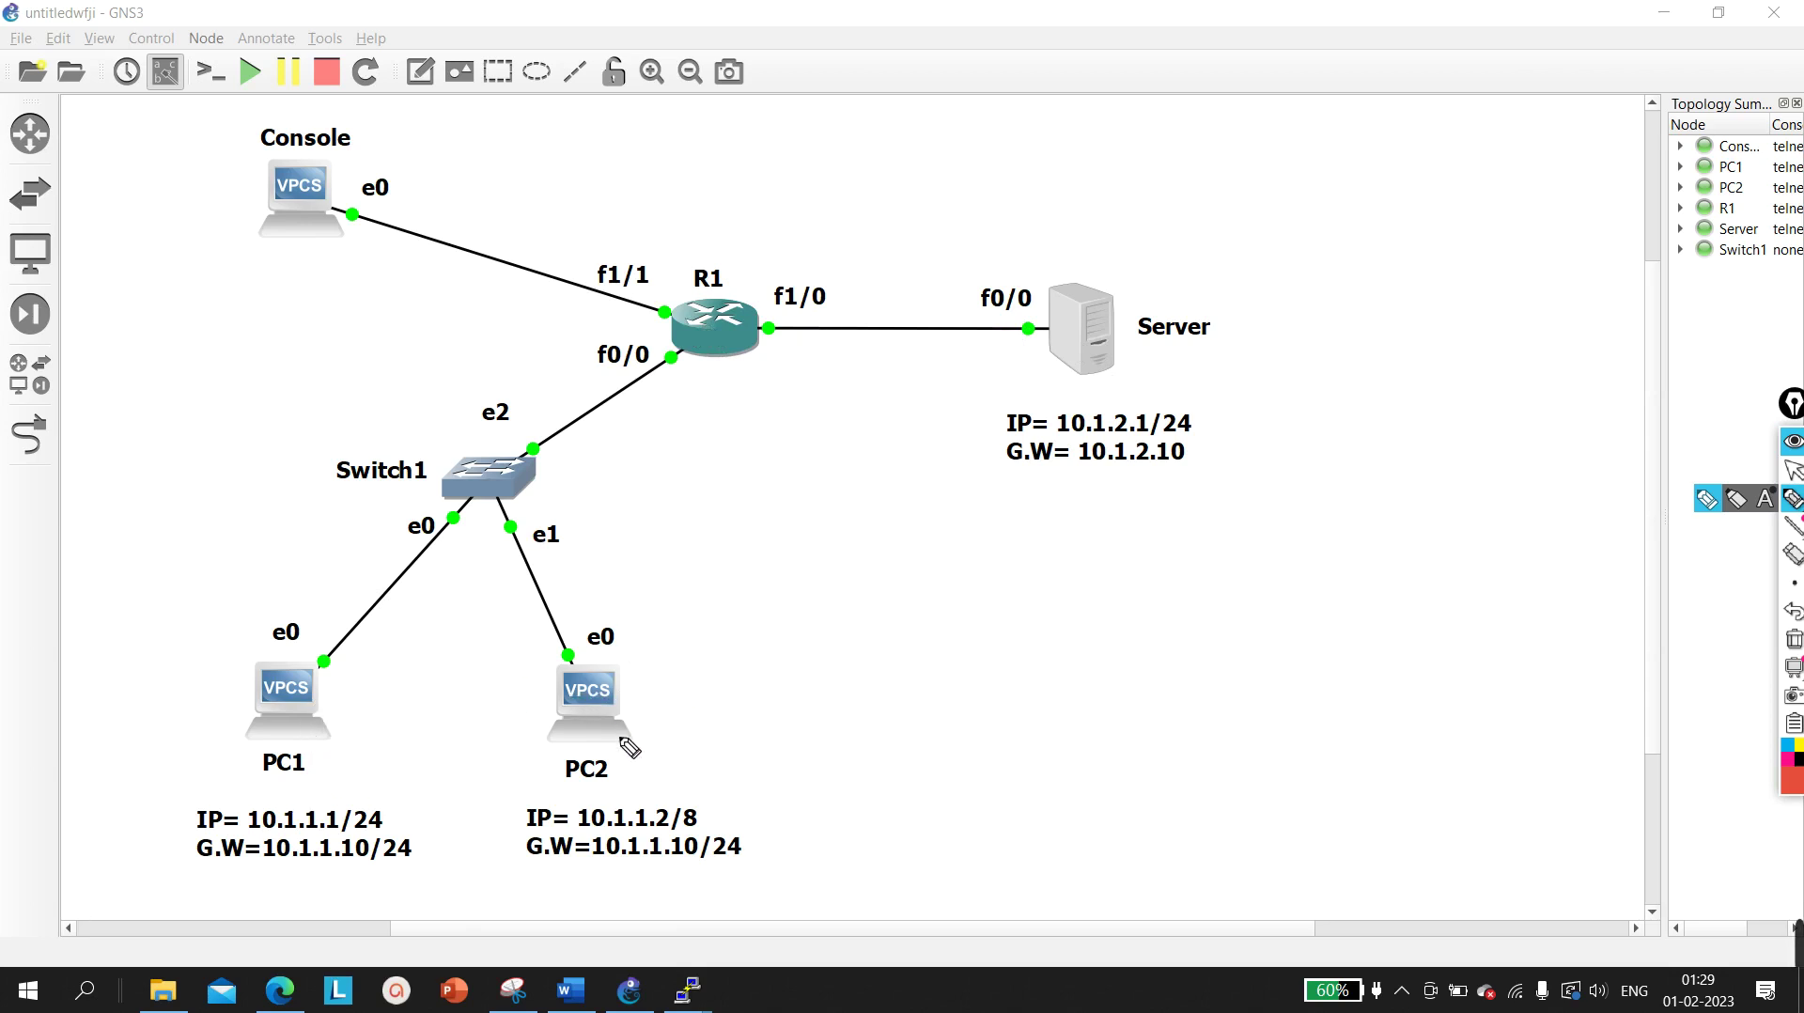
mouse_move(757, 784)
mouse_down()
mouse_move(716, 822)
mouse_move(756, 840)
mouse_move(734, 823)
mouse_up()
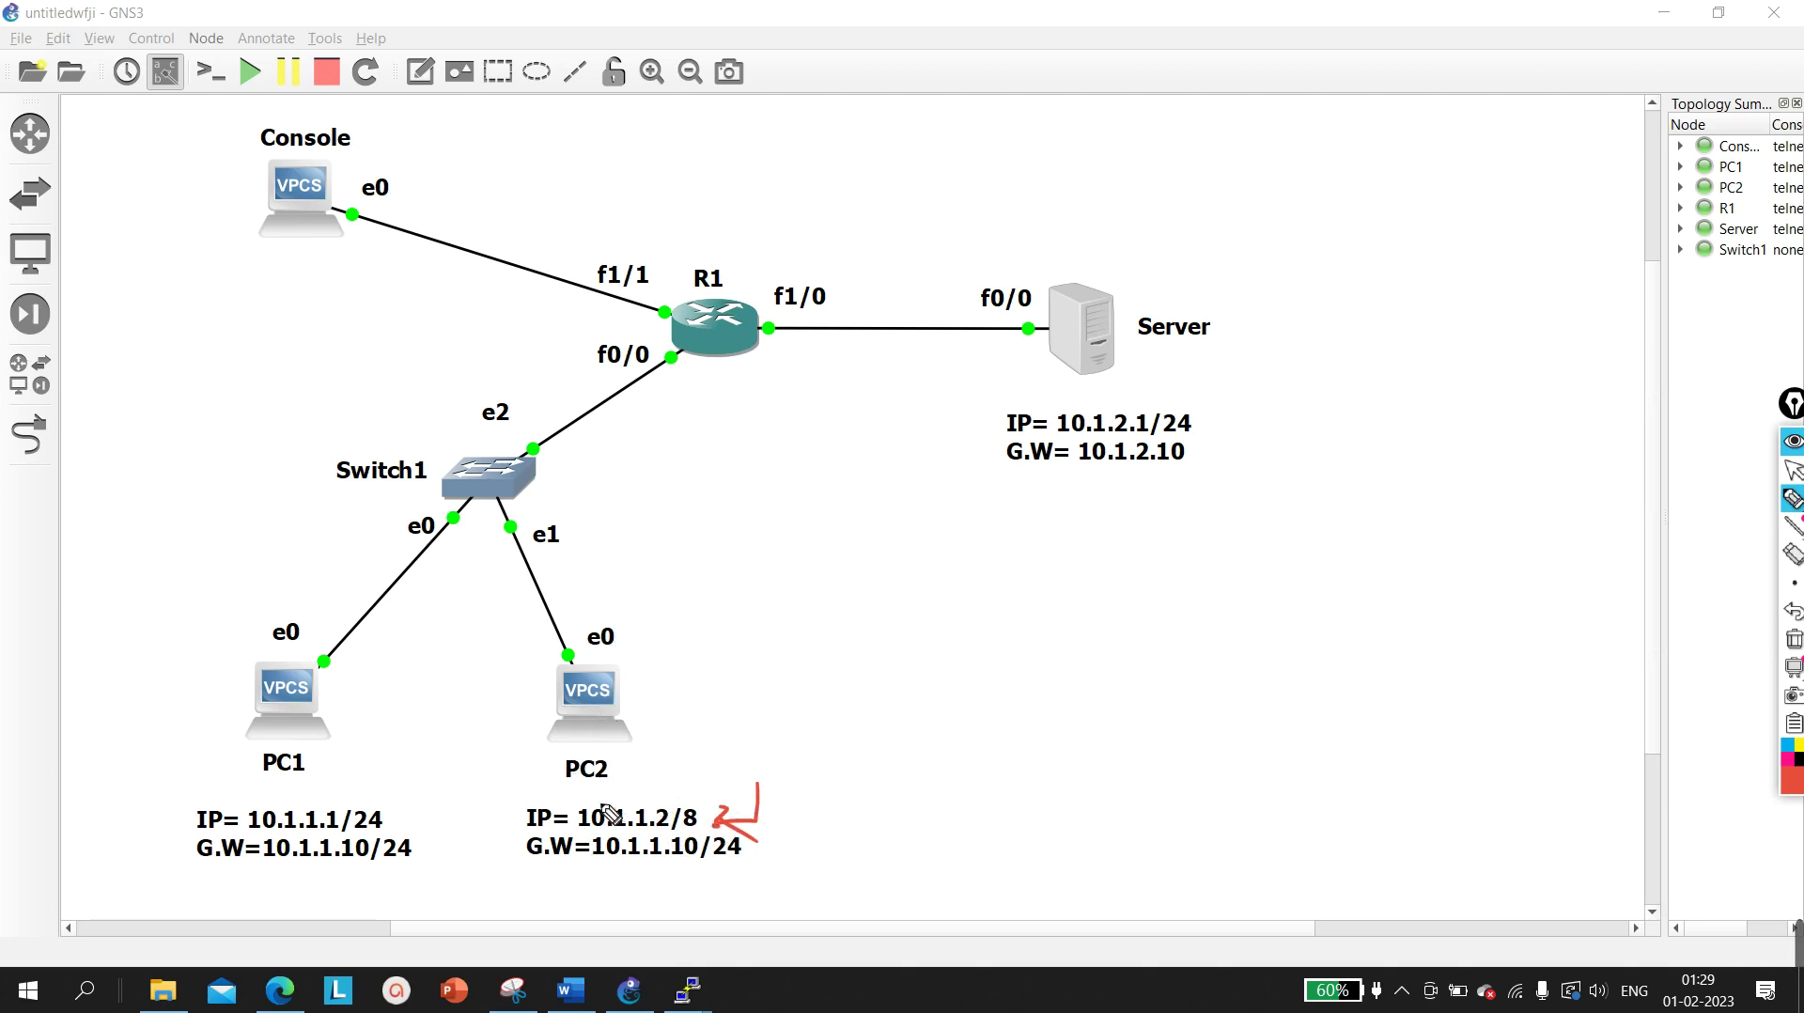
drag(559, 172, 747, 214)
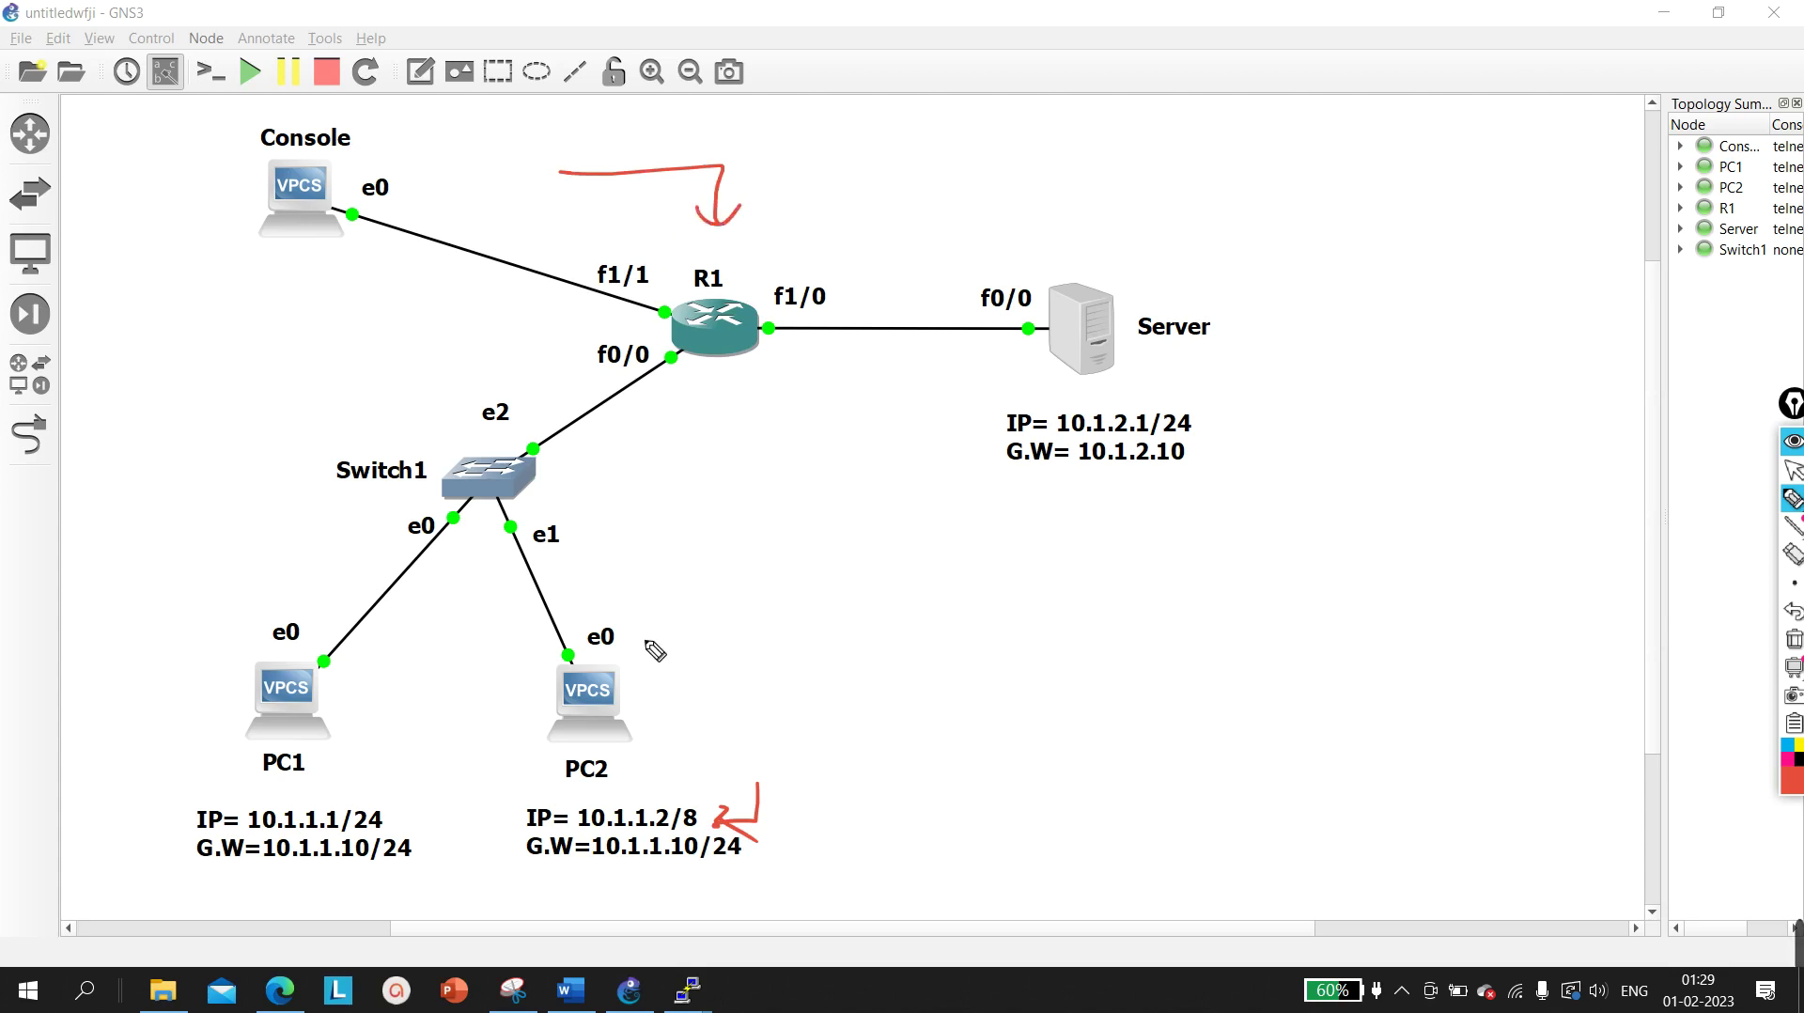
drag(631, 699, 701, 684)
mouse_move(1135, 369)
mouse_down()
mouse_move(1193, 363)
mouse_move(1122, 404)
mouse_up()
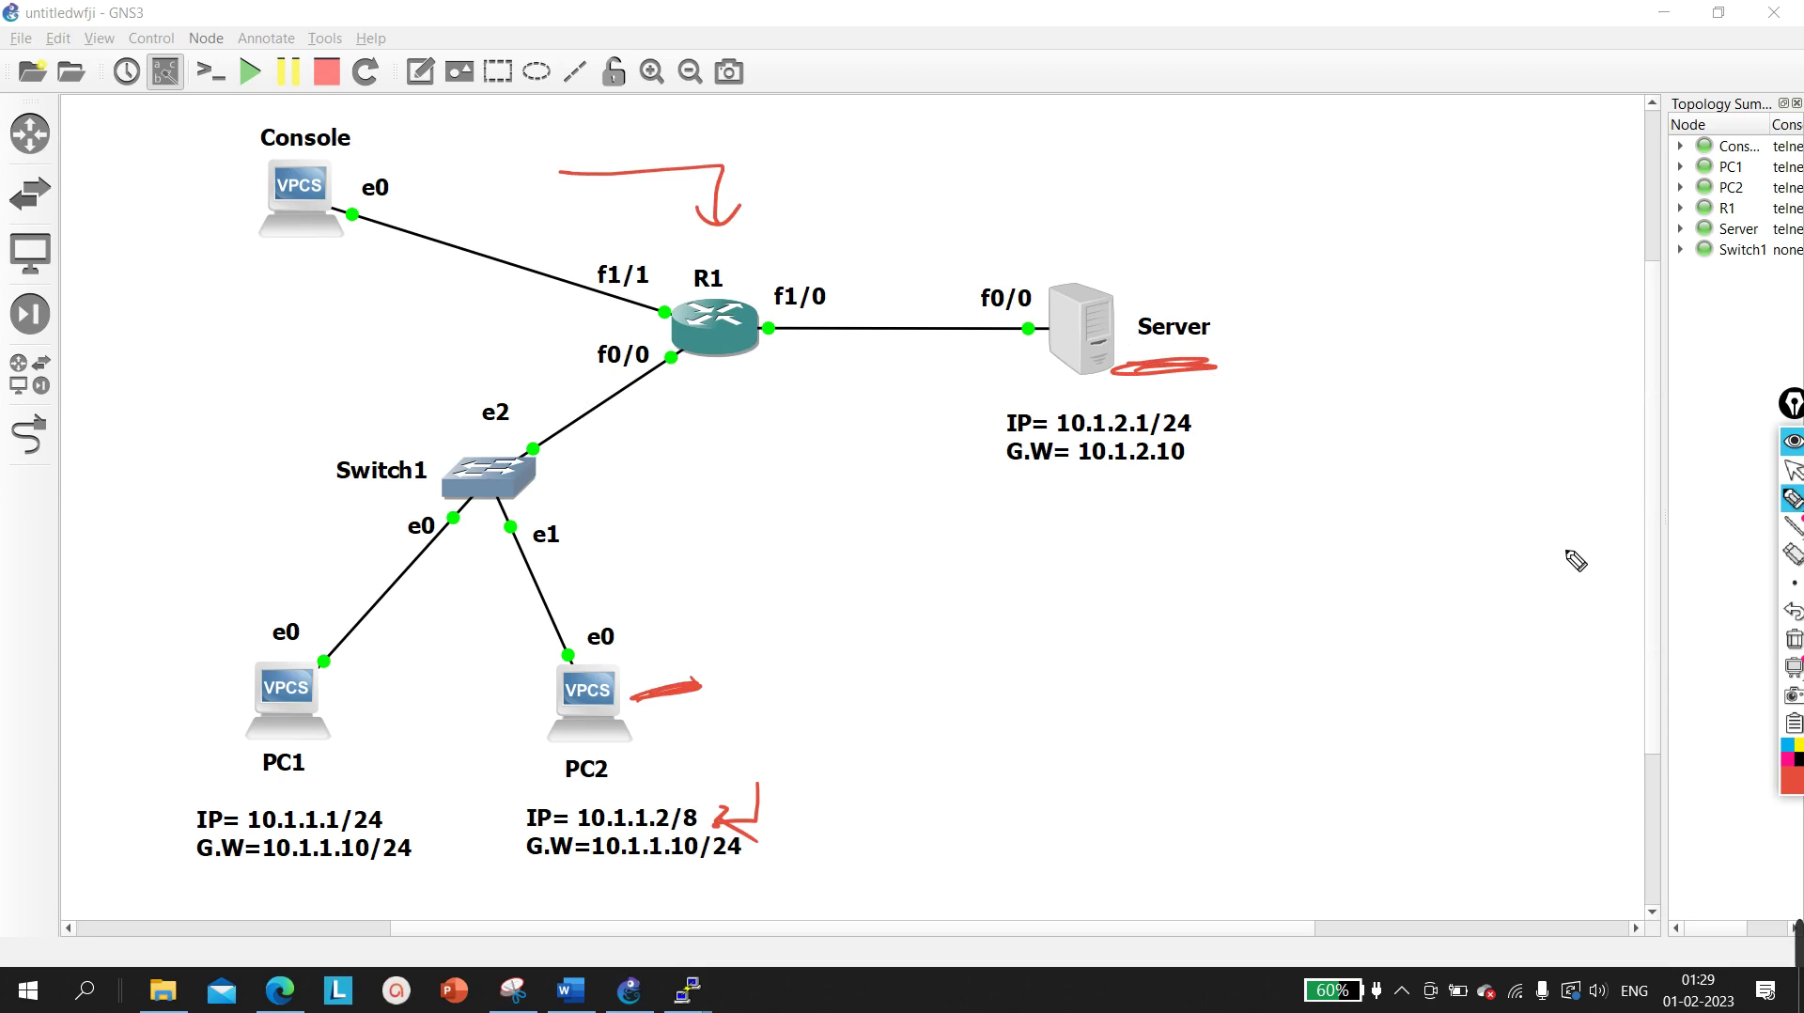
click(1794, 639)
click(1790, 470)
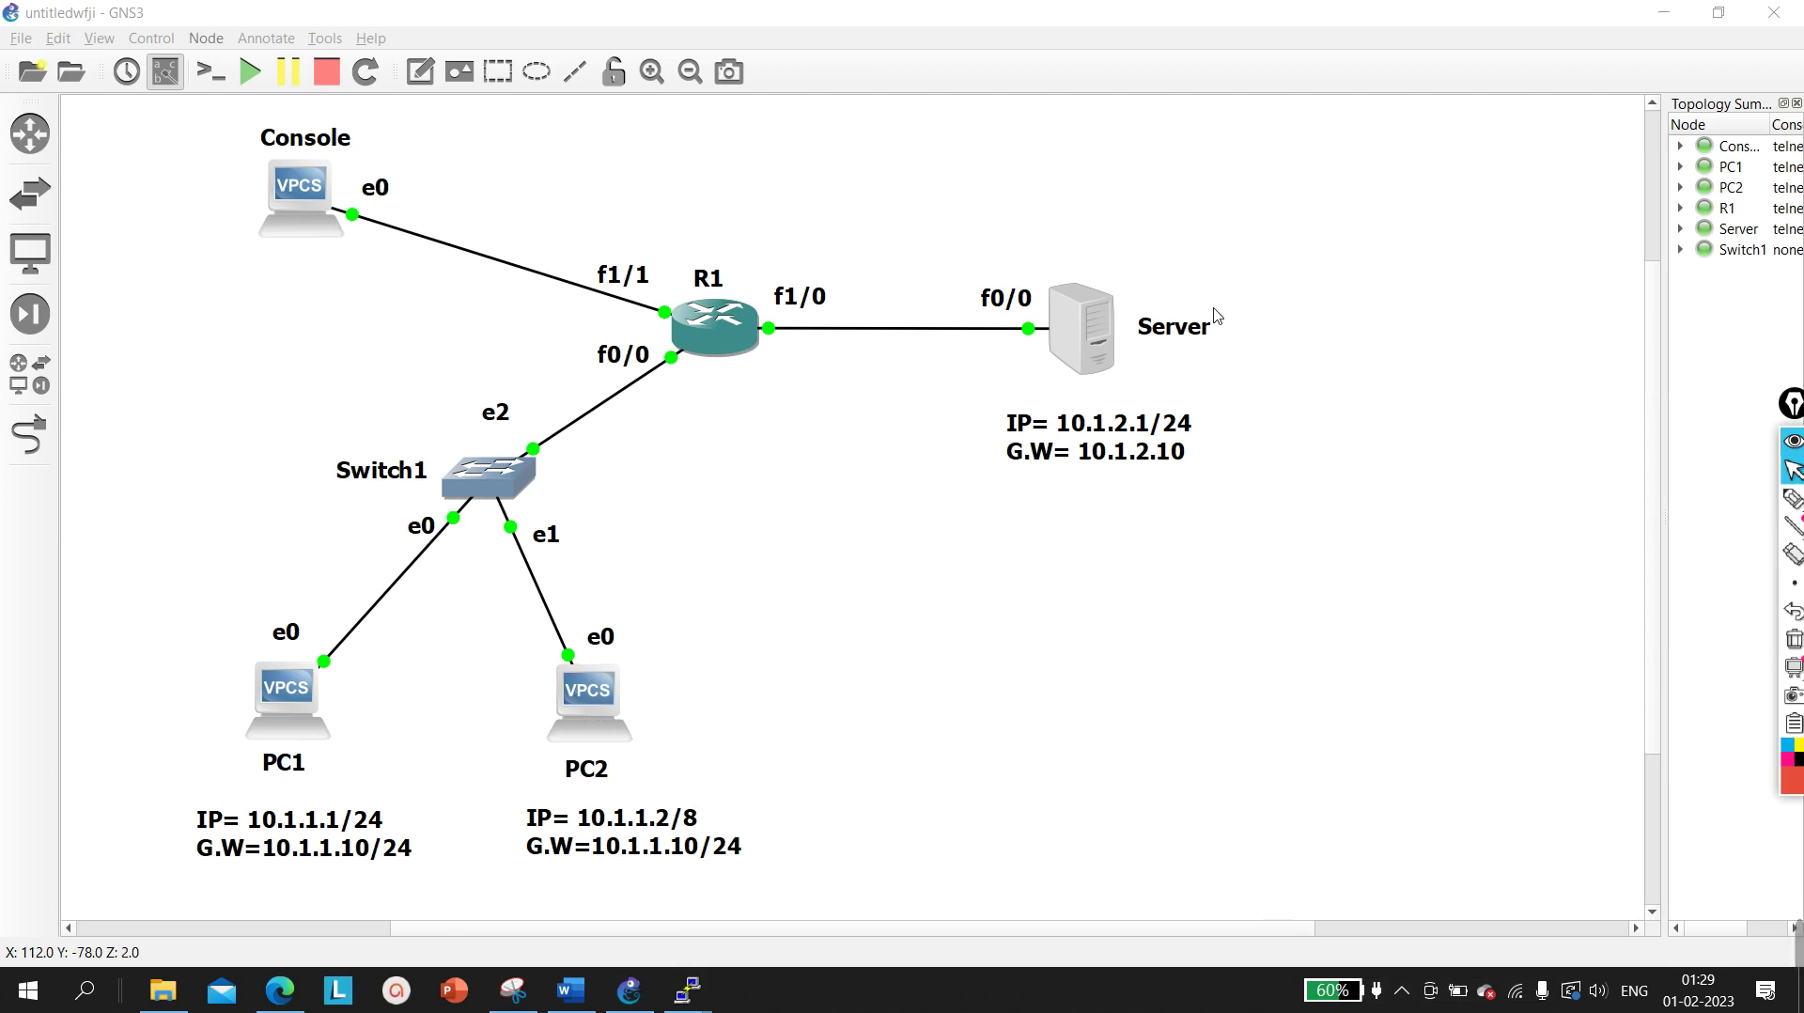
drag(555, 160, 725, 201)
drag(624, 177, 766, 185)
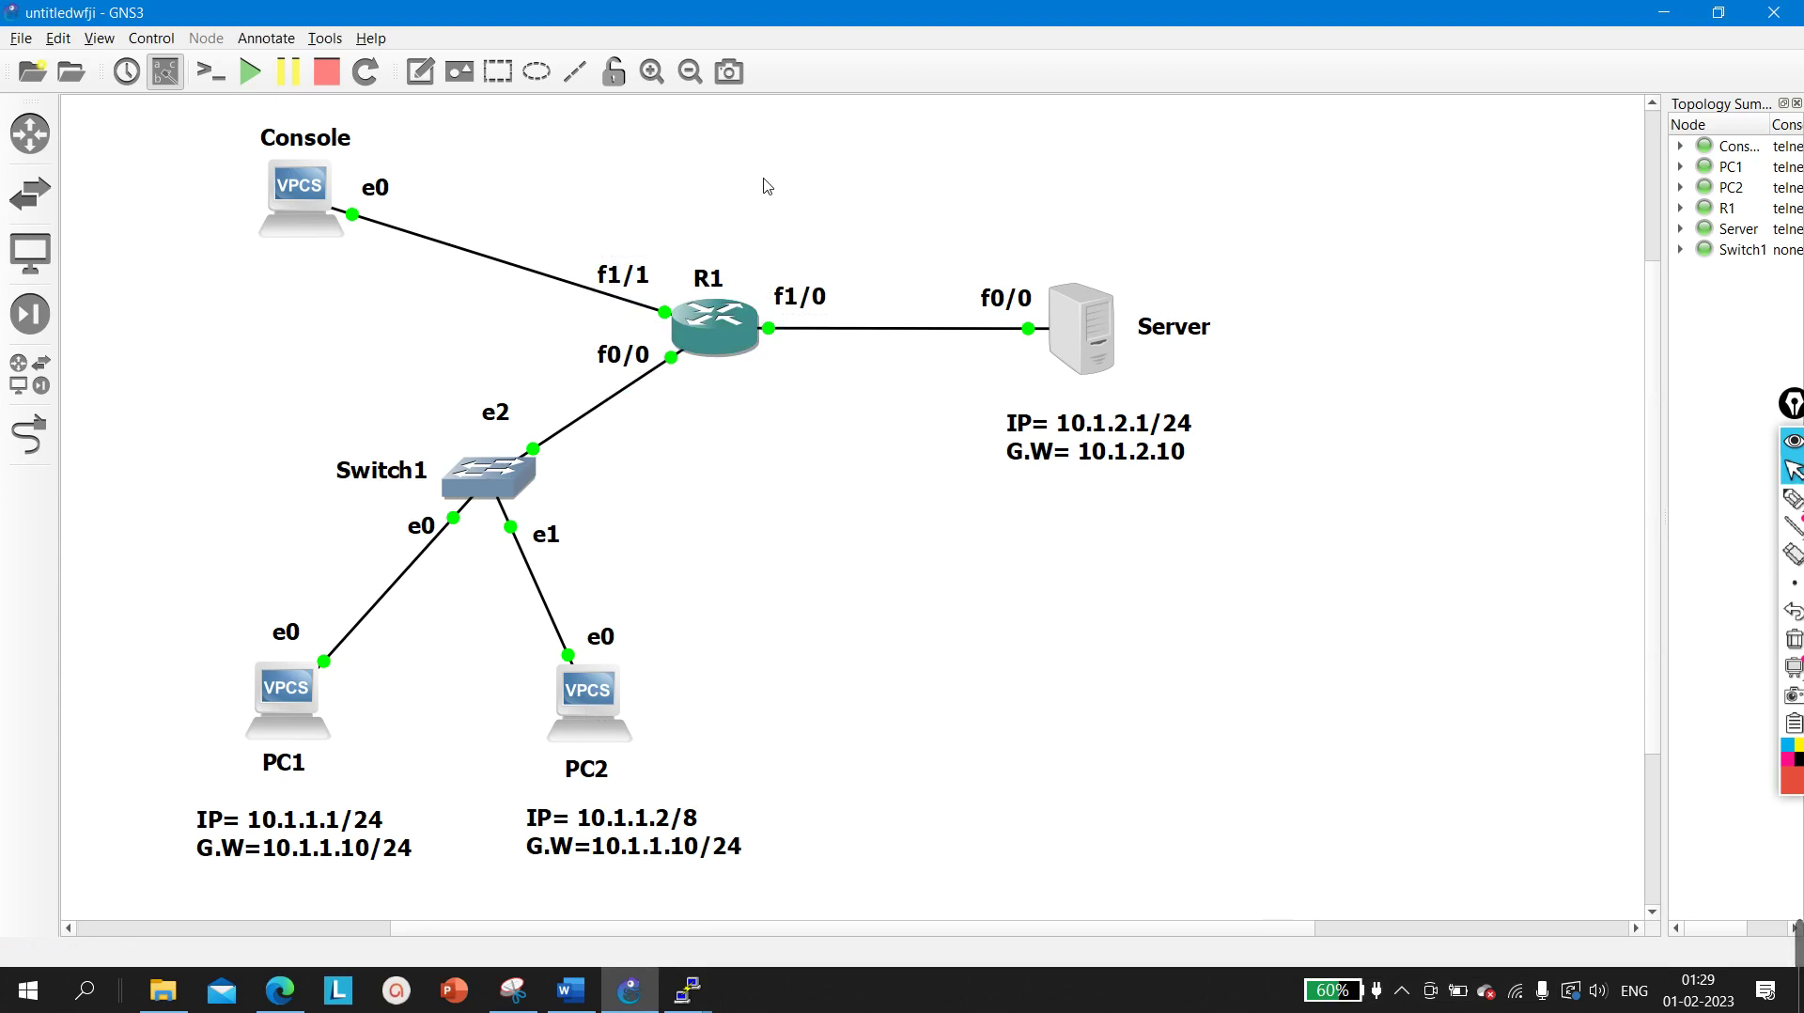
click(1791, 499)
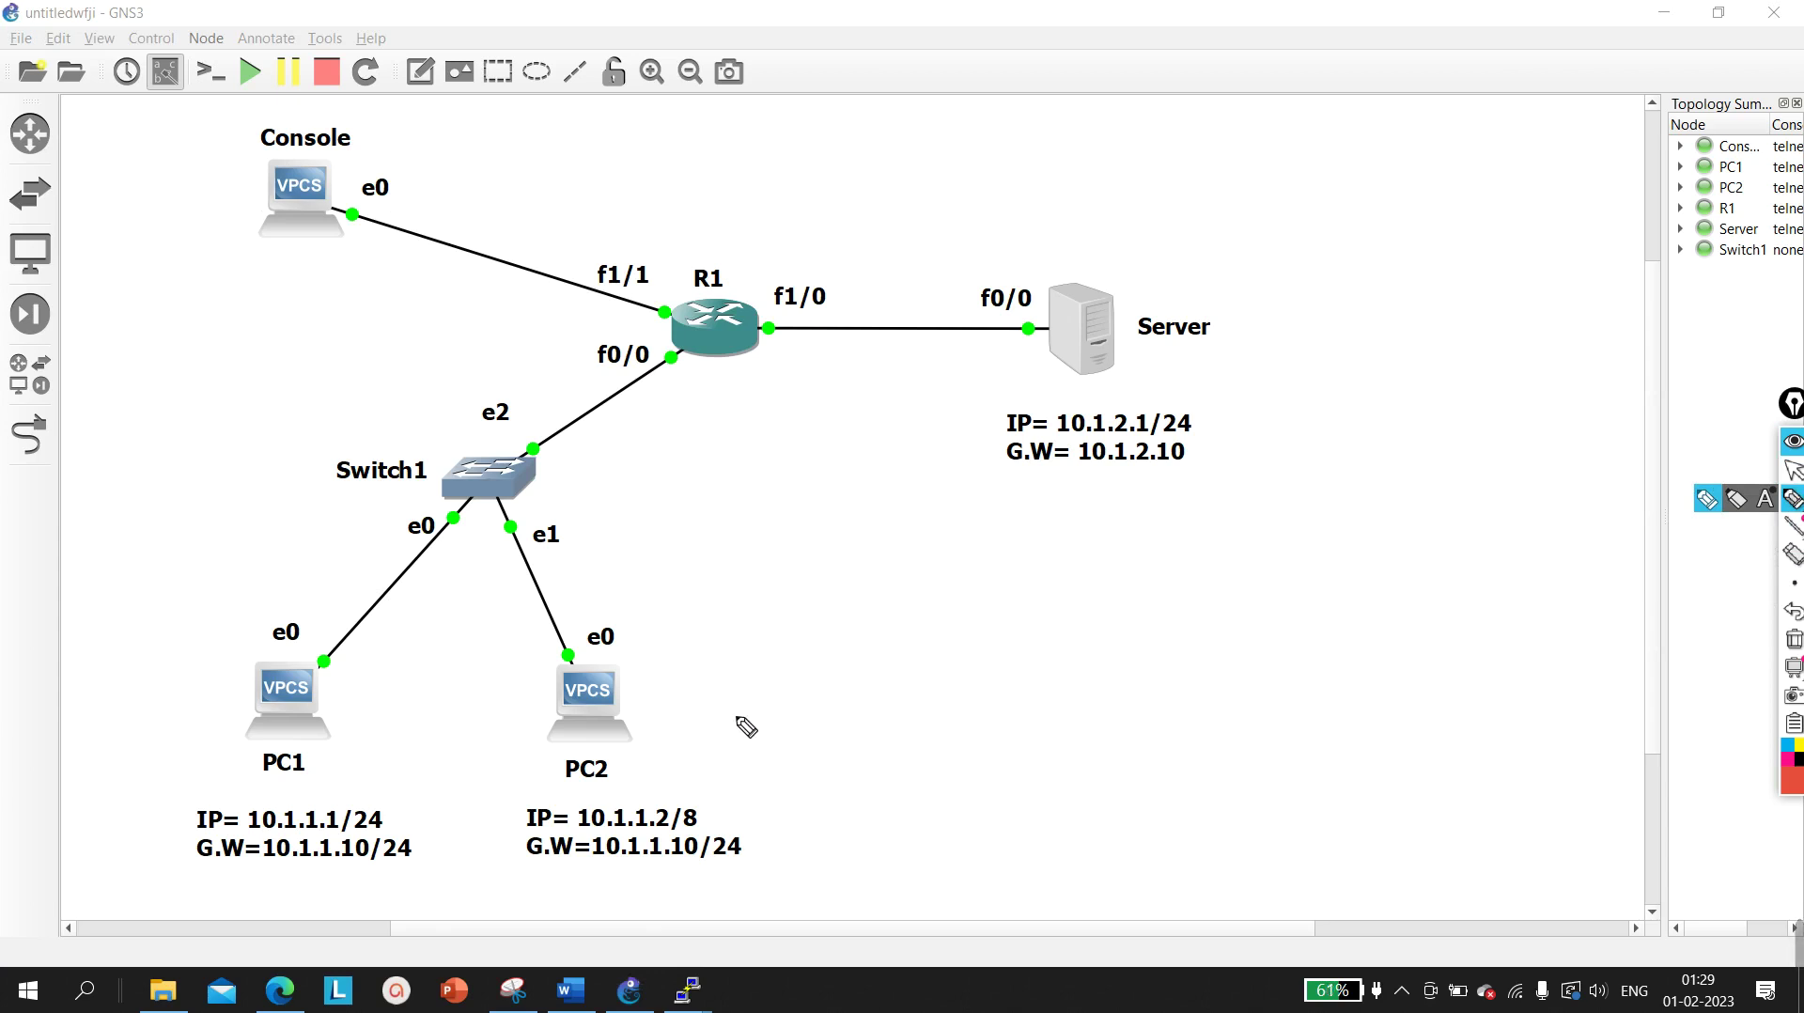
drag(831, 720, 692, 836)
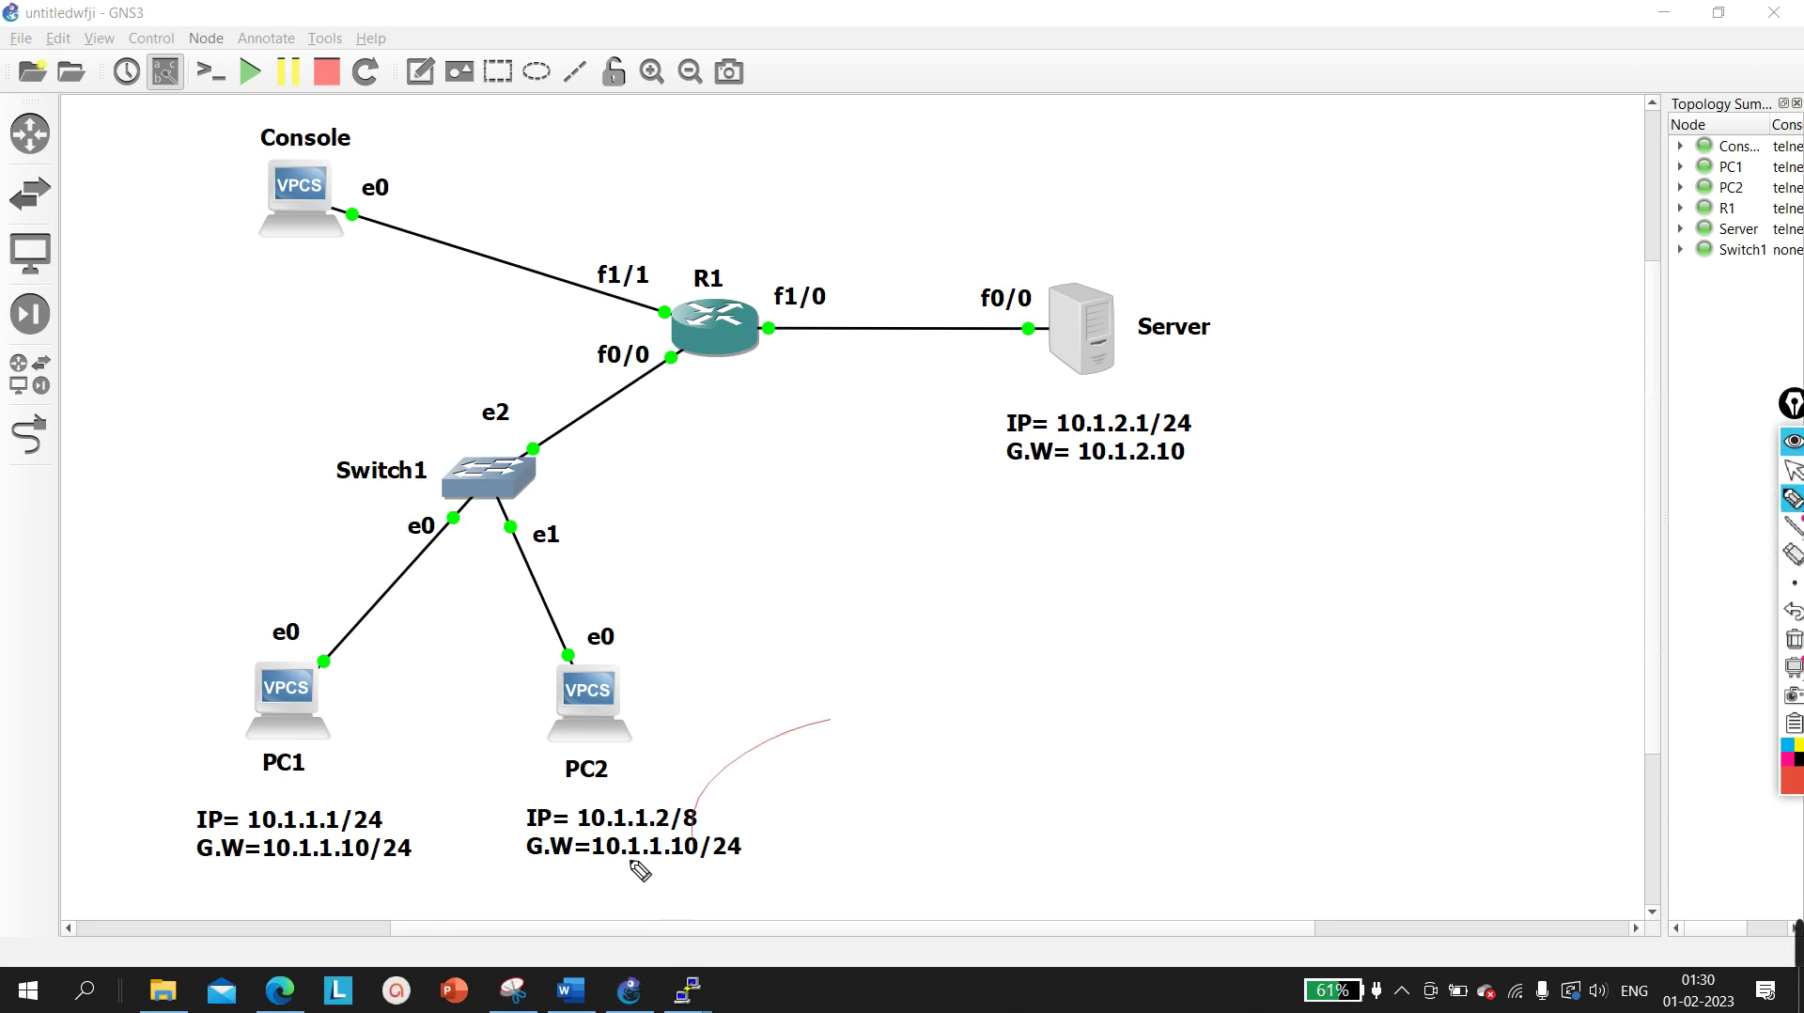
click(1792, 639)
Draw a red arrow pointing at the /8 mask of PC2's IP address and clear it
click(1791, 499)
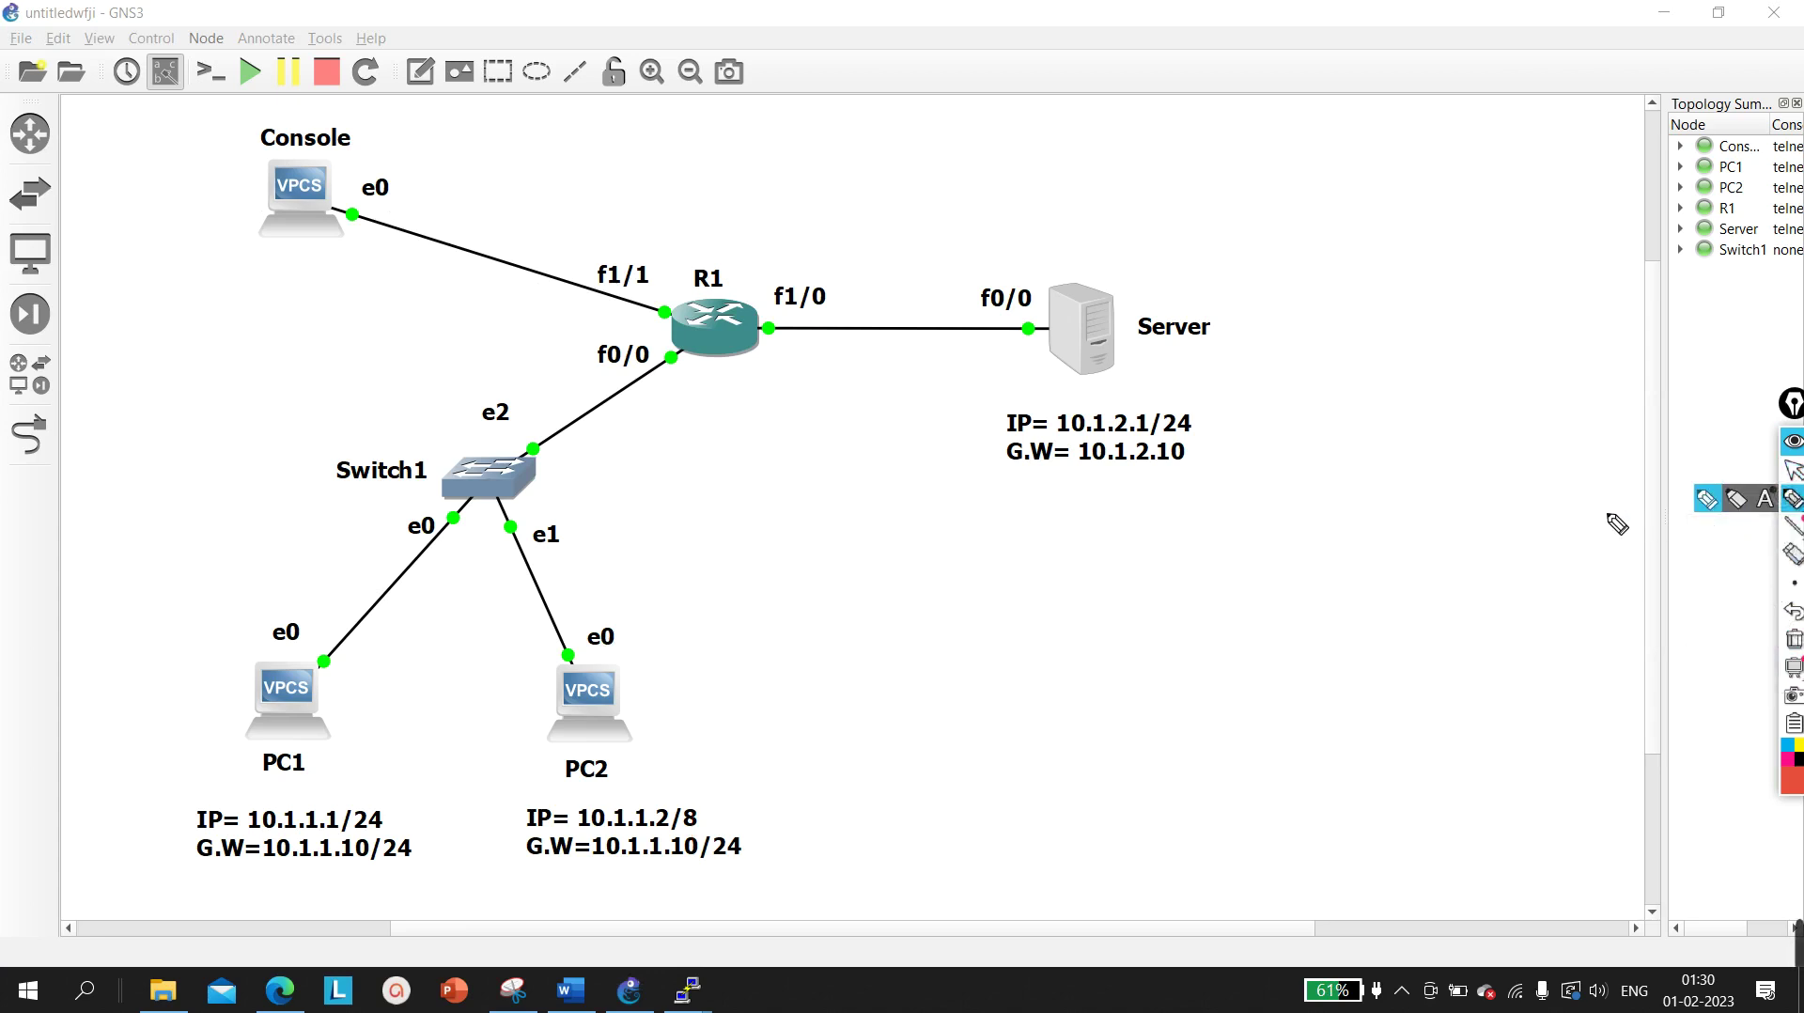
mouse_move(792, 763)
mouse_down()
mouse_move(793, 804)
mouse_move(719, 819)
mouse_move(743, 830)
mouse_up()
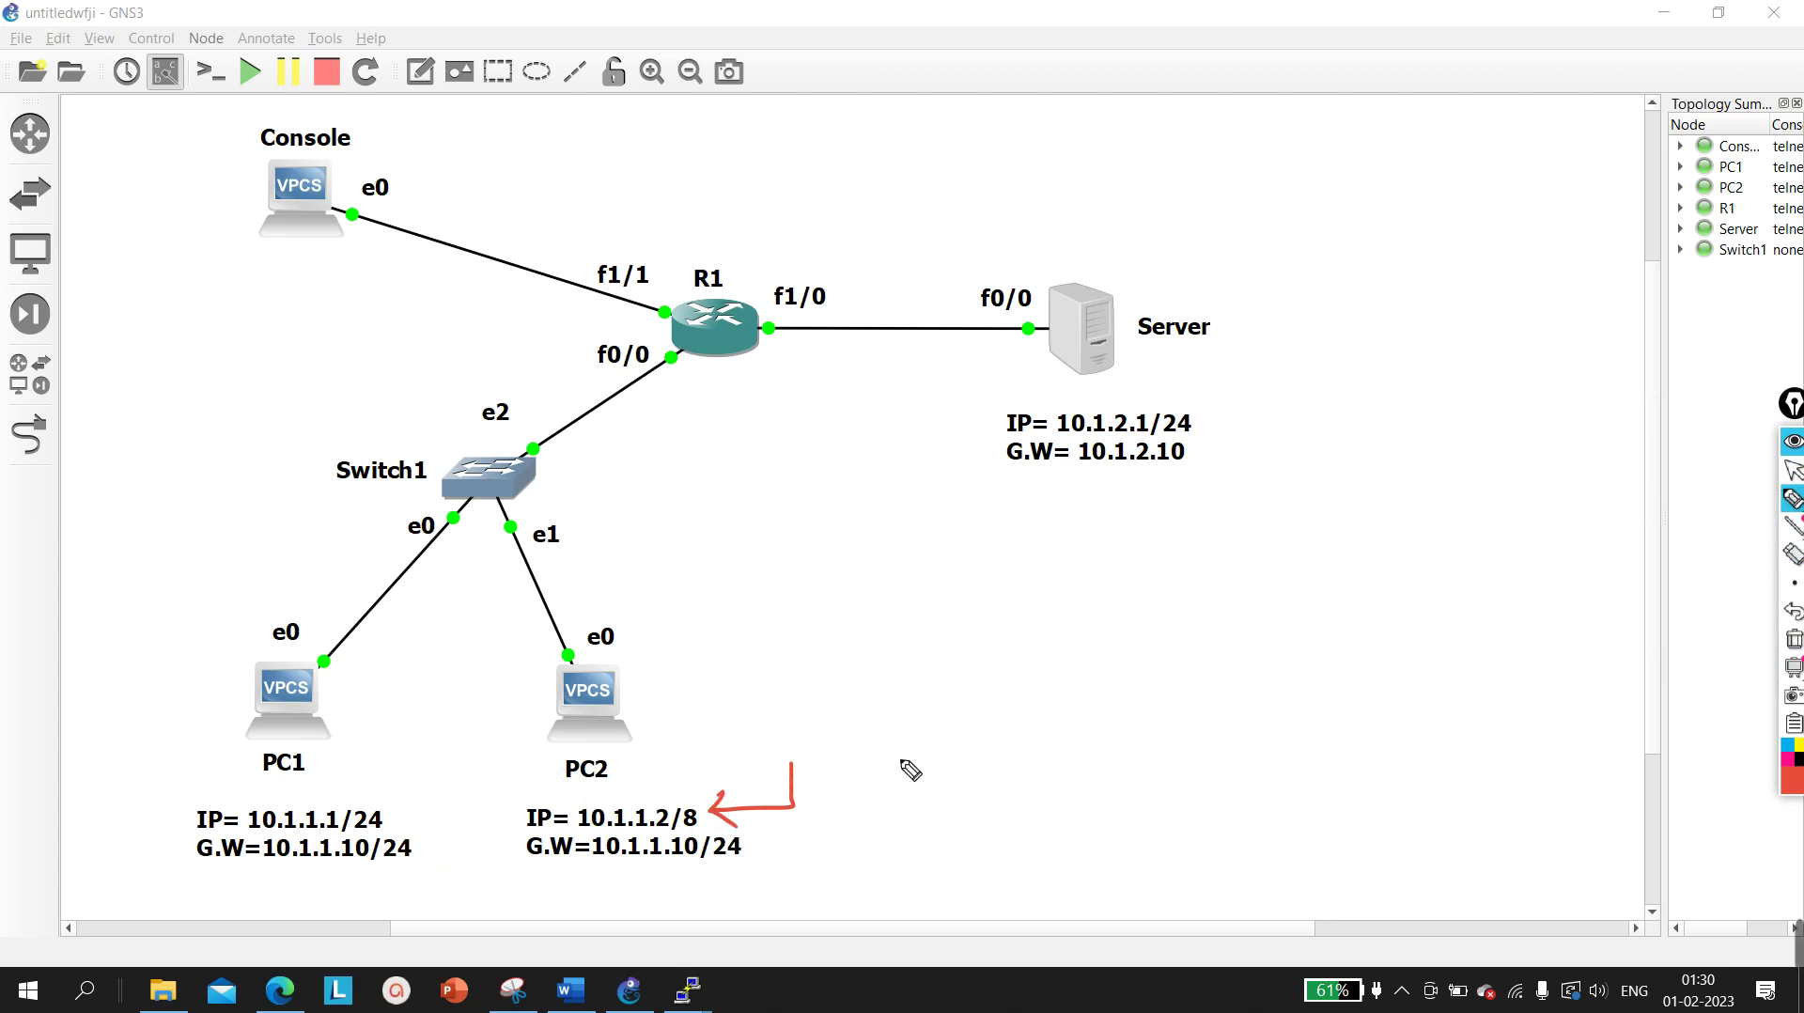
click(1793, 638)
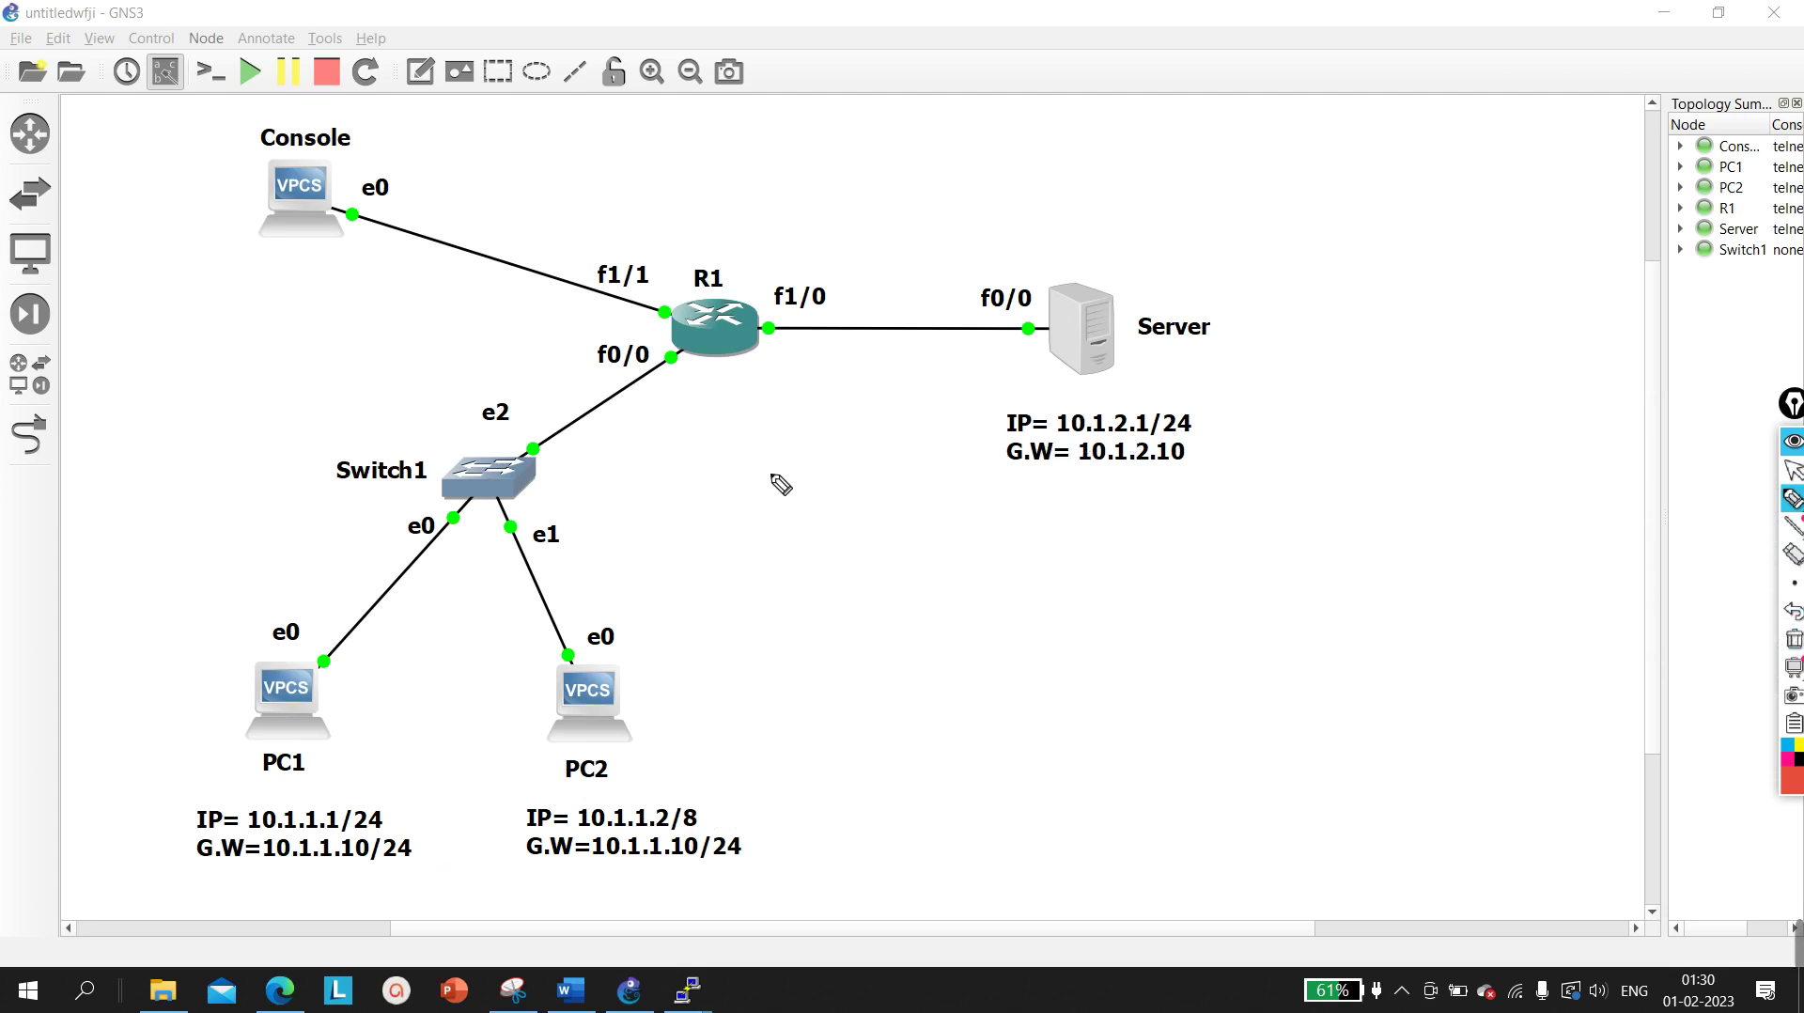
Handwrite the network address 10.1.1.0 in red ink above PC1
mouse_move(335, 664)
mouse_down()
mouse_move(193, 680)
mouse_move(214, 747)
mouse_move(284, 763)
mouse_move(356, 727)
mouse_move(296, 697)
mouse_up()
drag(101, 629, 97, 655)
drag(134, 632, 182, 627)
click(199, 601)
mouse_move(222, 584)
mouse_down()
mouse_move(216, 609)
mouse_move(260, 575)
mouse_up()
click(239, 588)
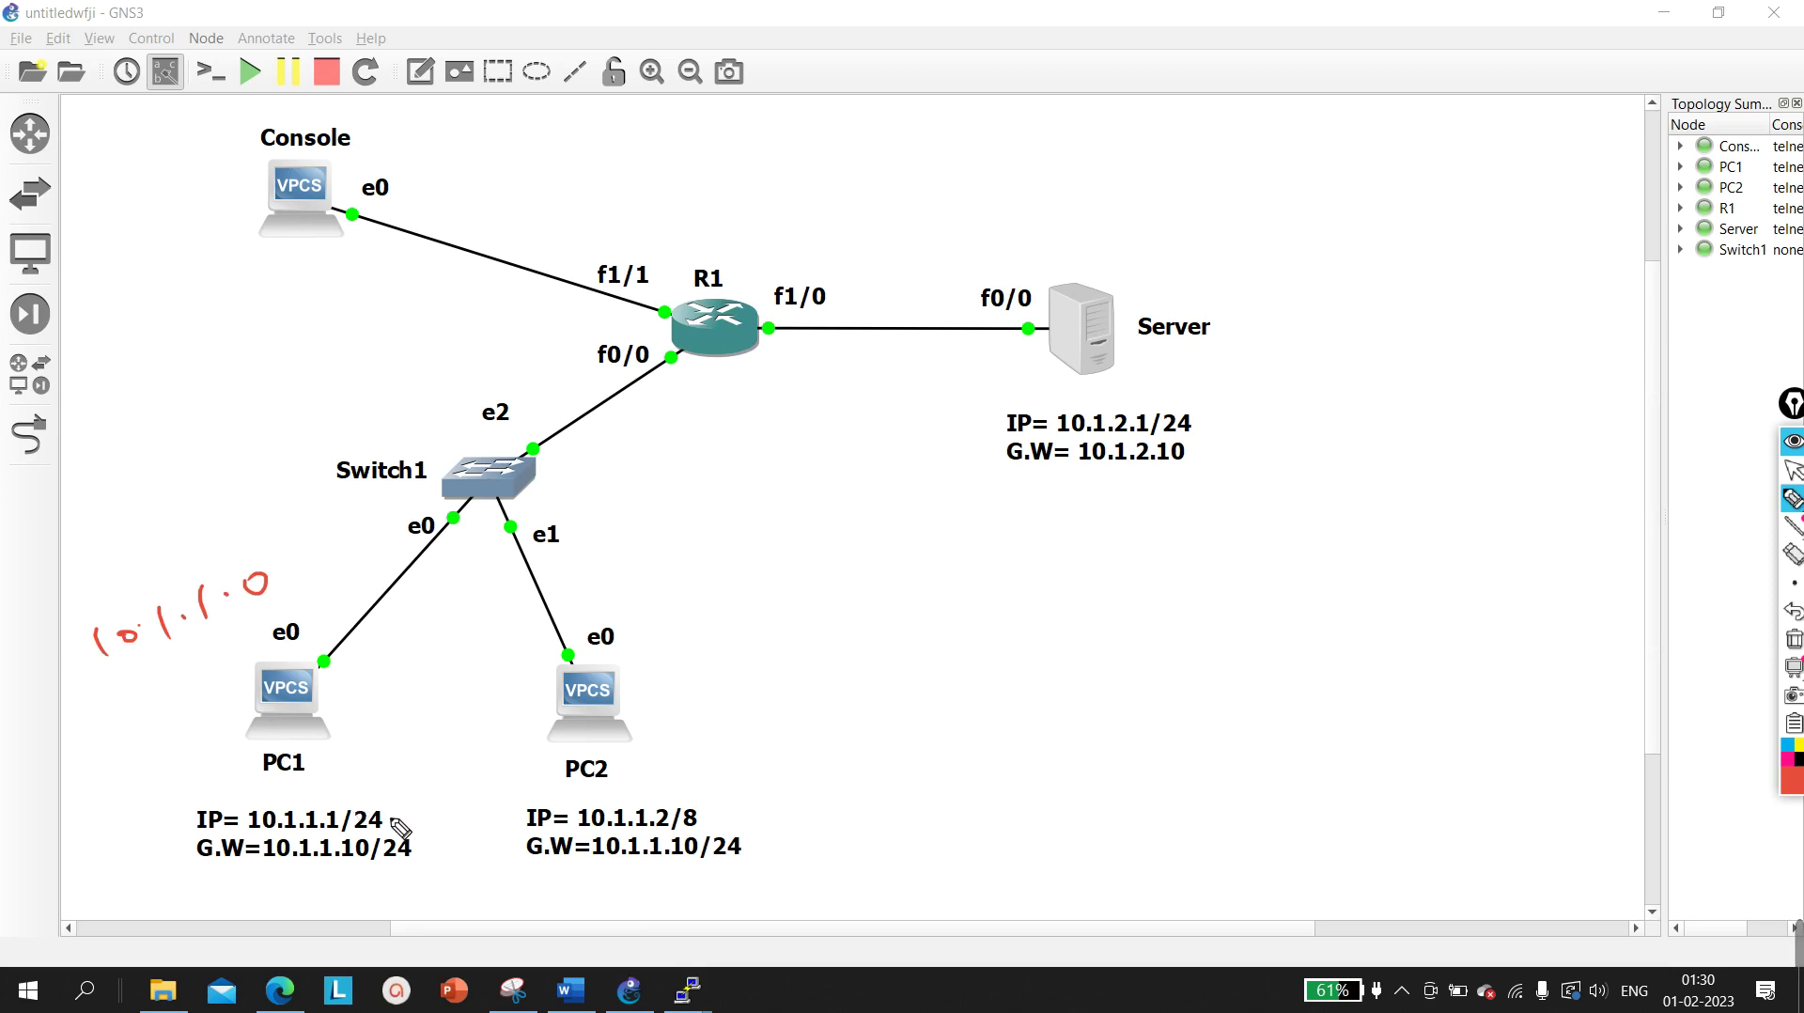
Draw a red arrow at PC1's /24 mask and handwrite 10.1.2.0 below the 10.1.1.0 note
mouse_move(411, 791)
mouse_down()
mouse_move(395, 816)
mouse_move(414, 829)
mouse_up()
drag(110, 681, 104, 717)
drag(150, 685, 180, 676)
mouse_move(193, 658)
mouse_down()
mouse_move(262, 655)
mouse_move(275, 630)
mouse_move(294, 663)
mouse_up()
click(215, 661)
click(266, 662)
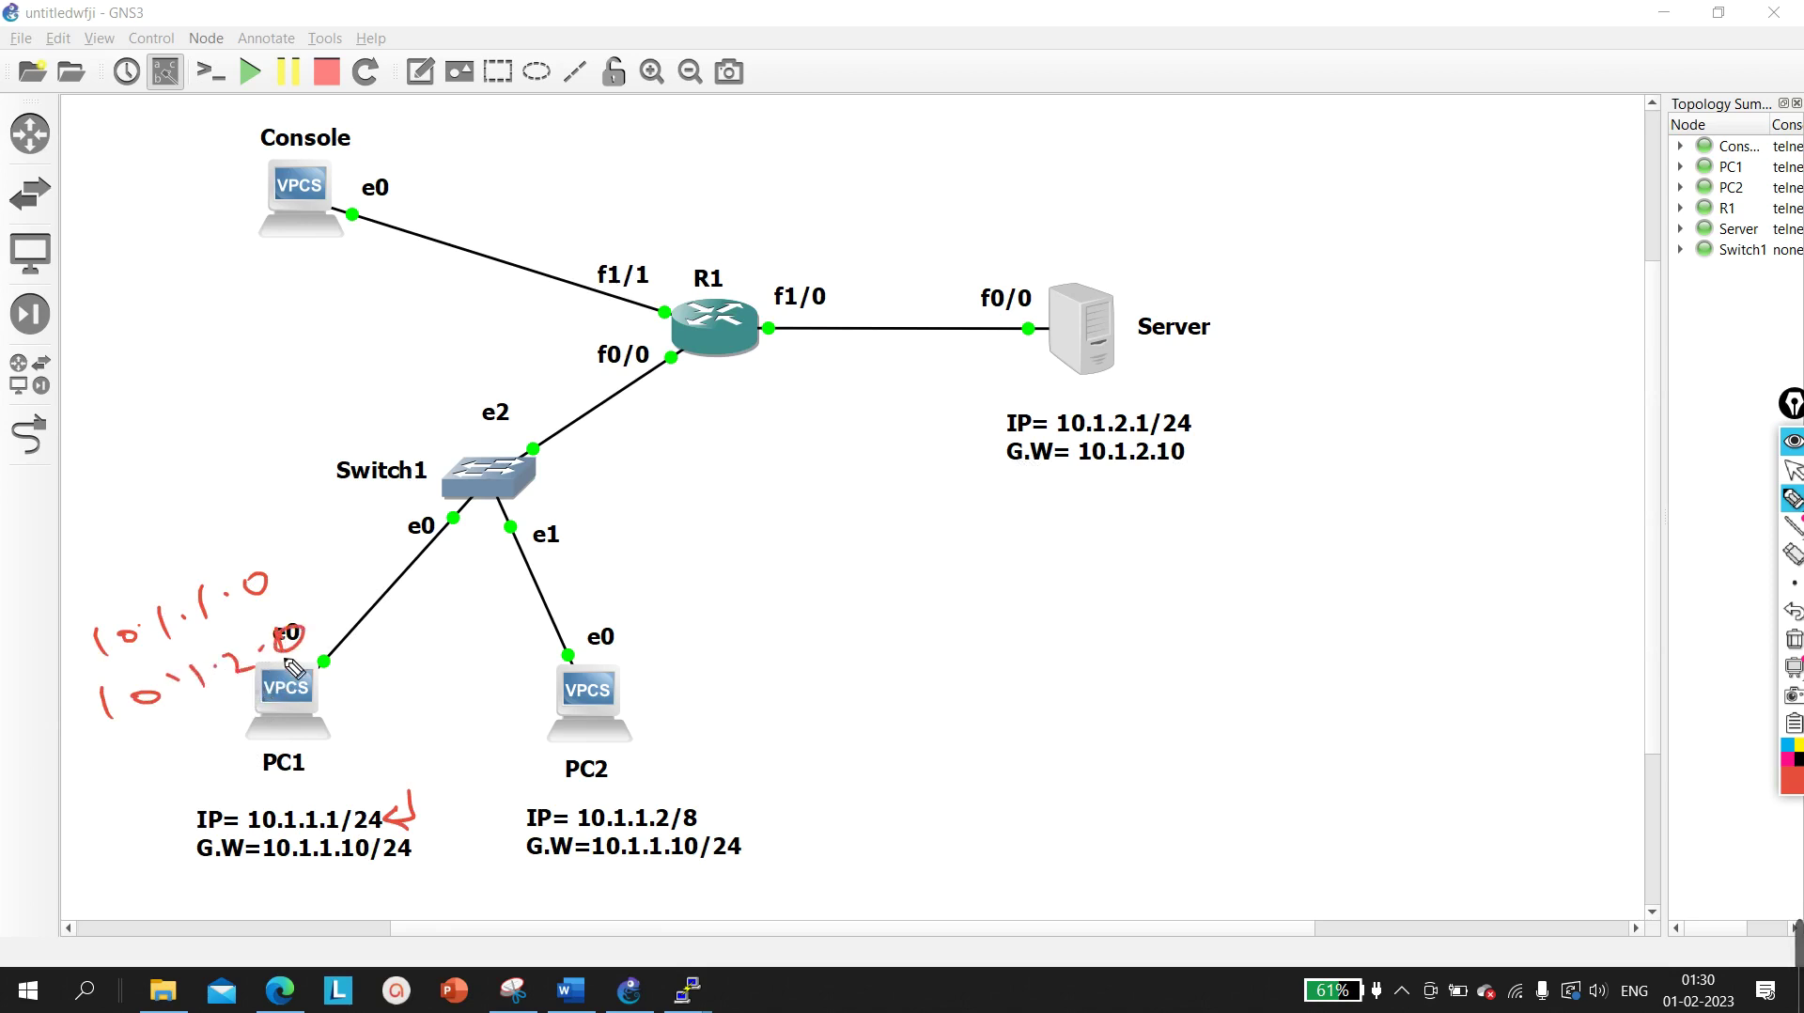
Point red arrows at the handwritten 10.1.2.0 and 10.1.1.0 addresses and circle PC1
drag(350, 586, 328, 620)
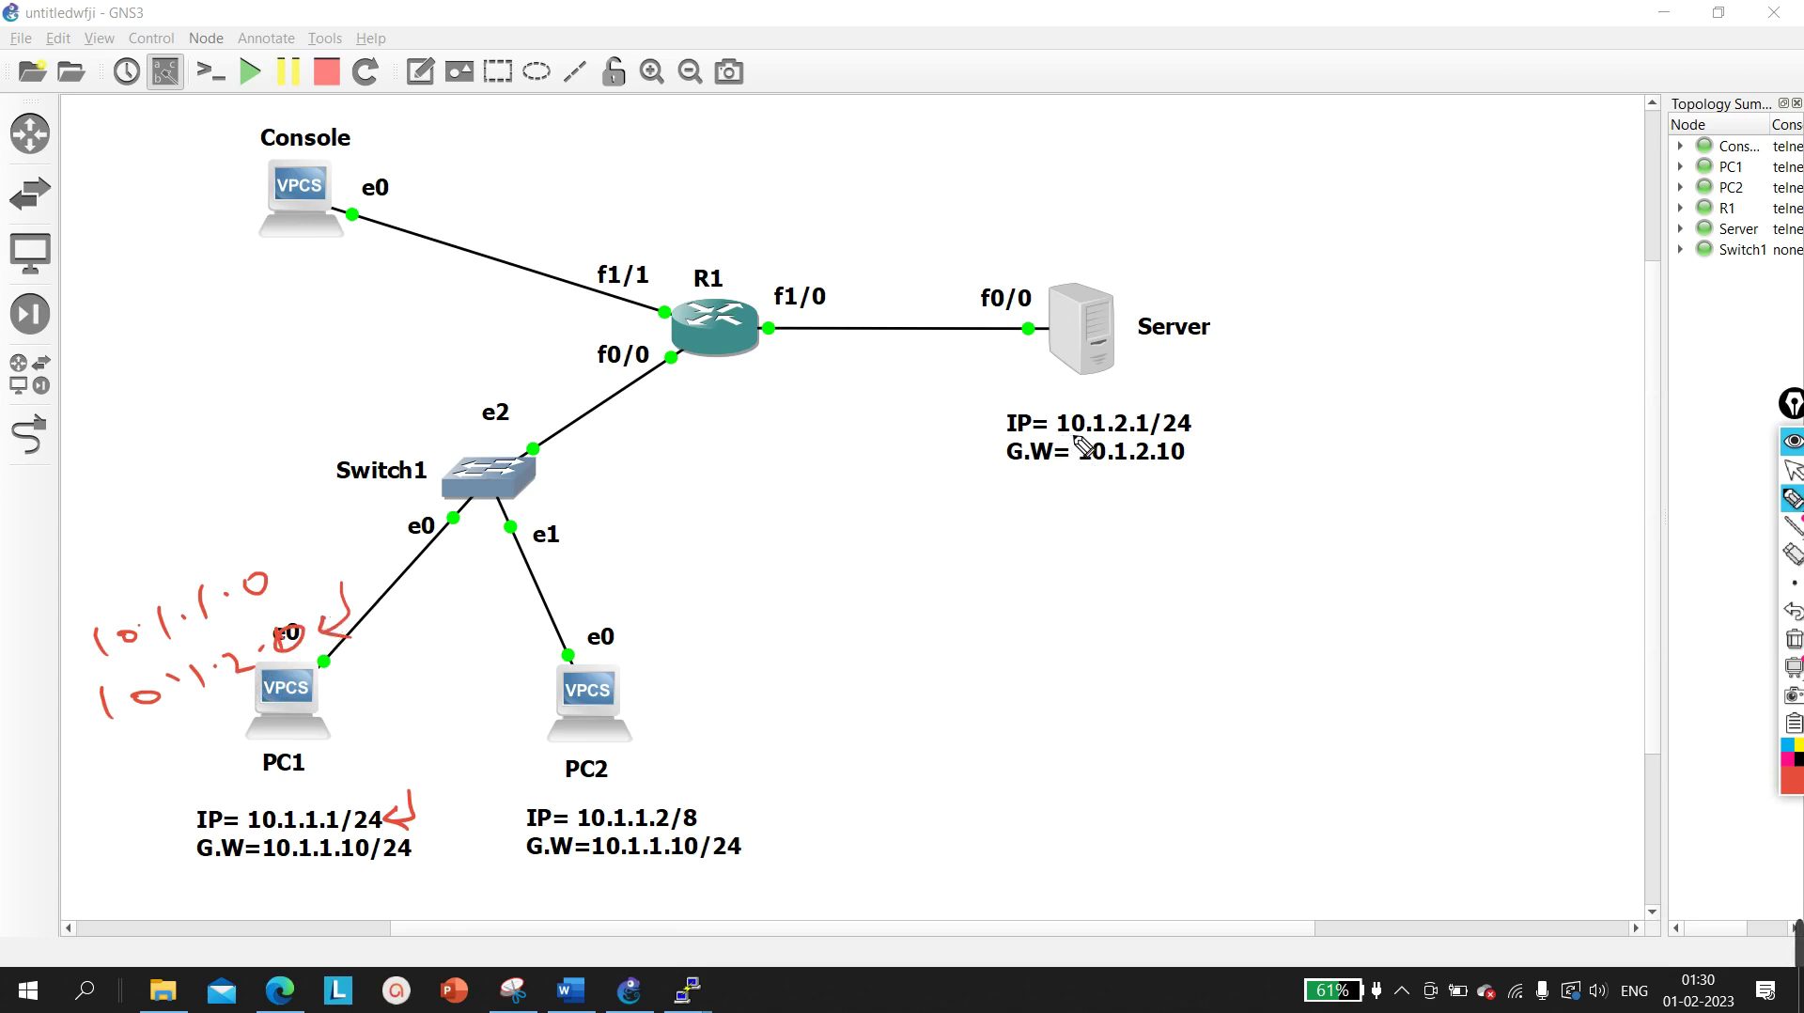
mouse_move(325, 567)
mouse_down()
mouse_move(280, 568)
mouse_move(304, 586)
mouse_up()
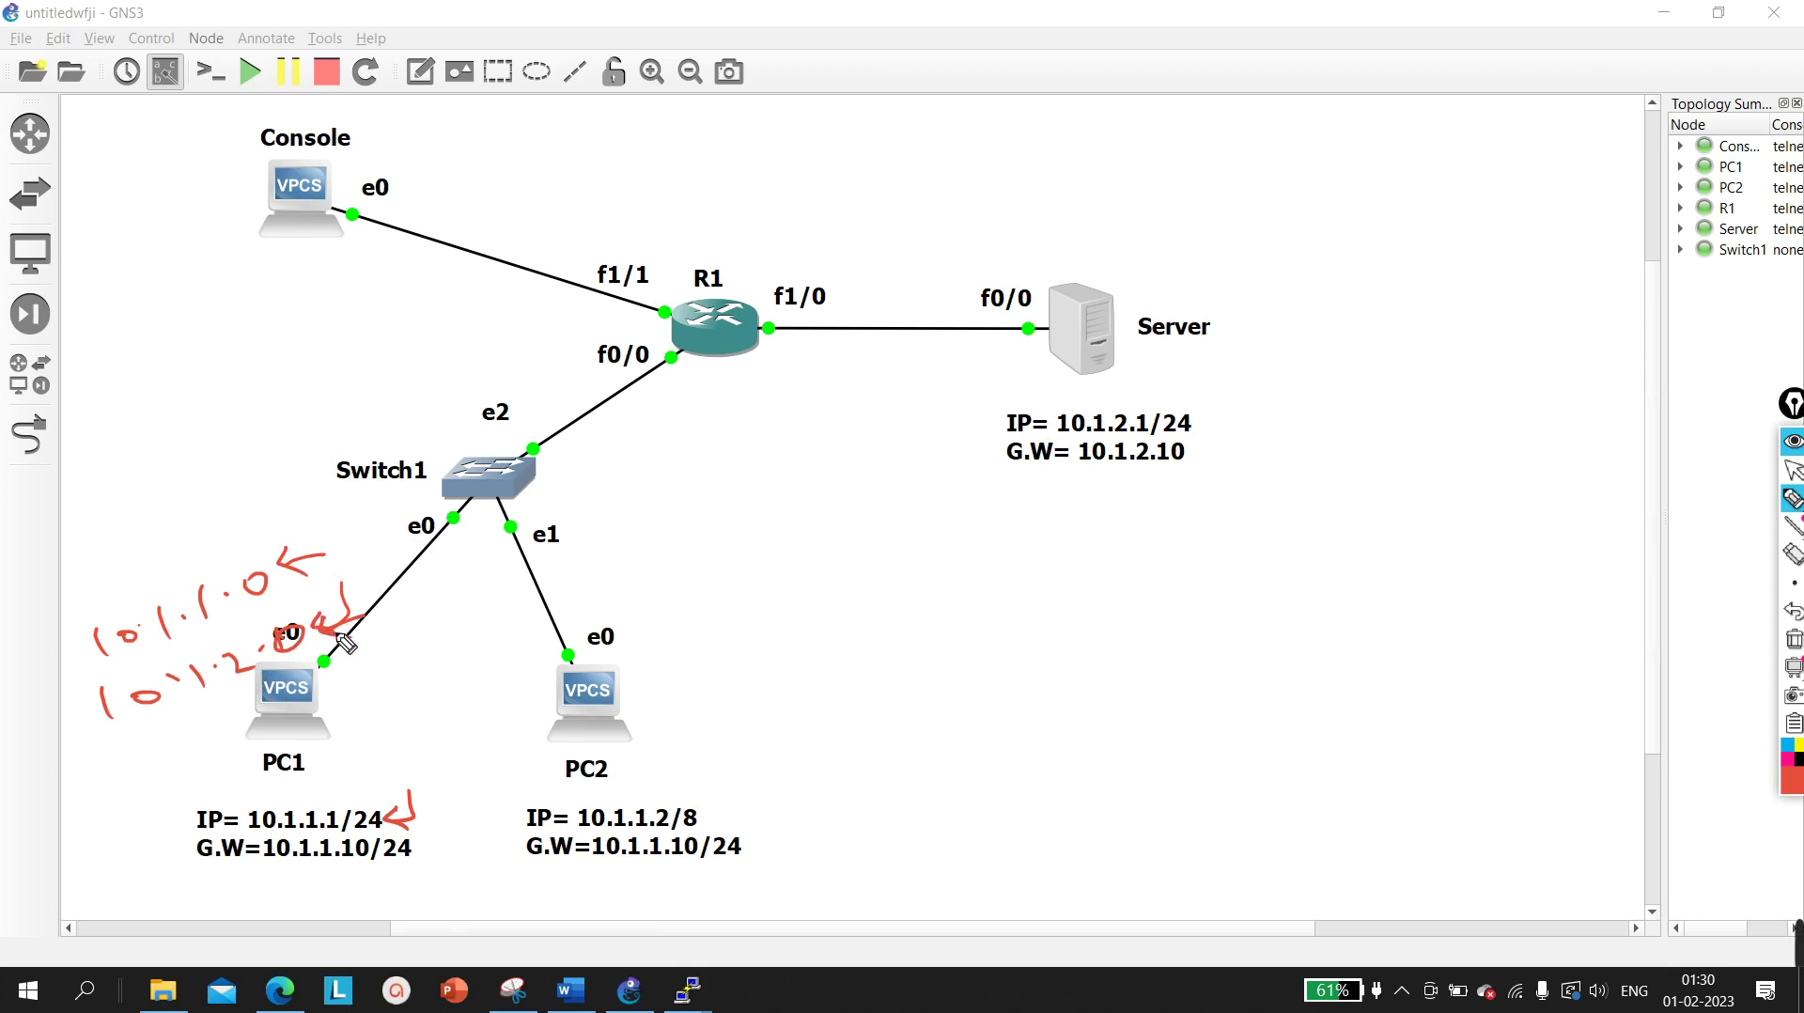
drag(349, 658, 346, 648)
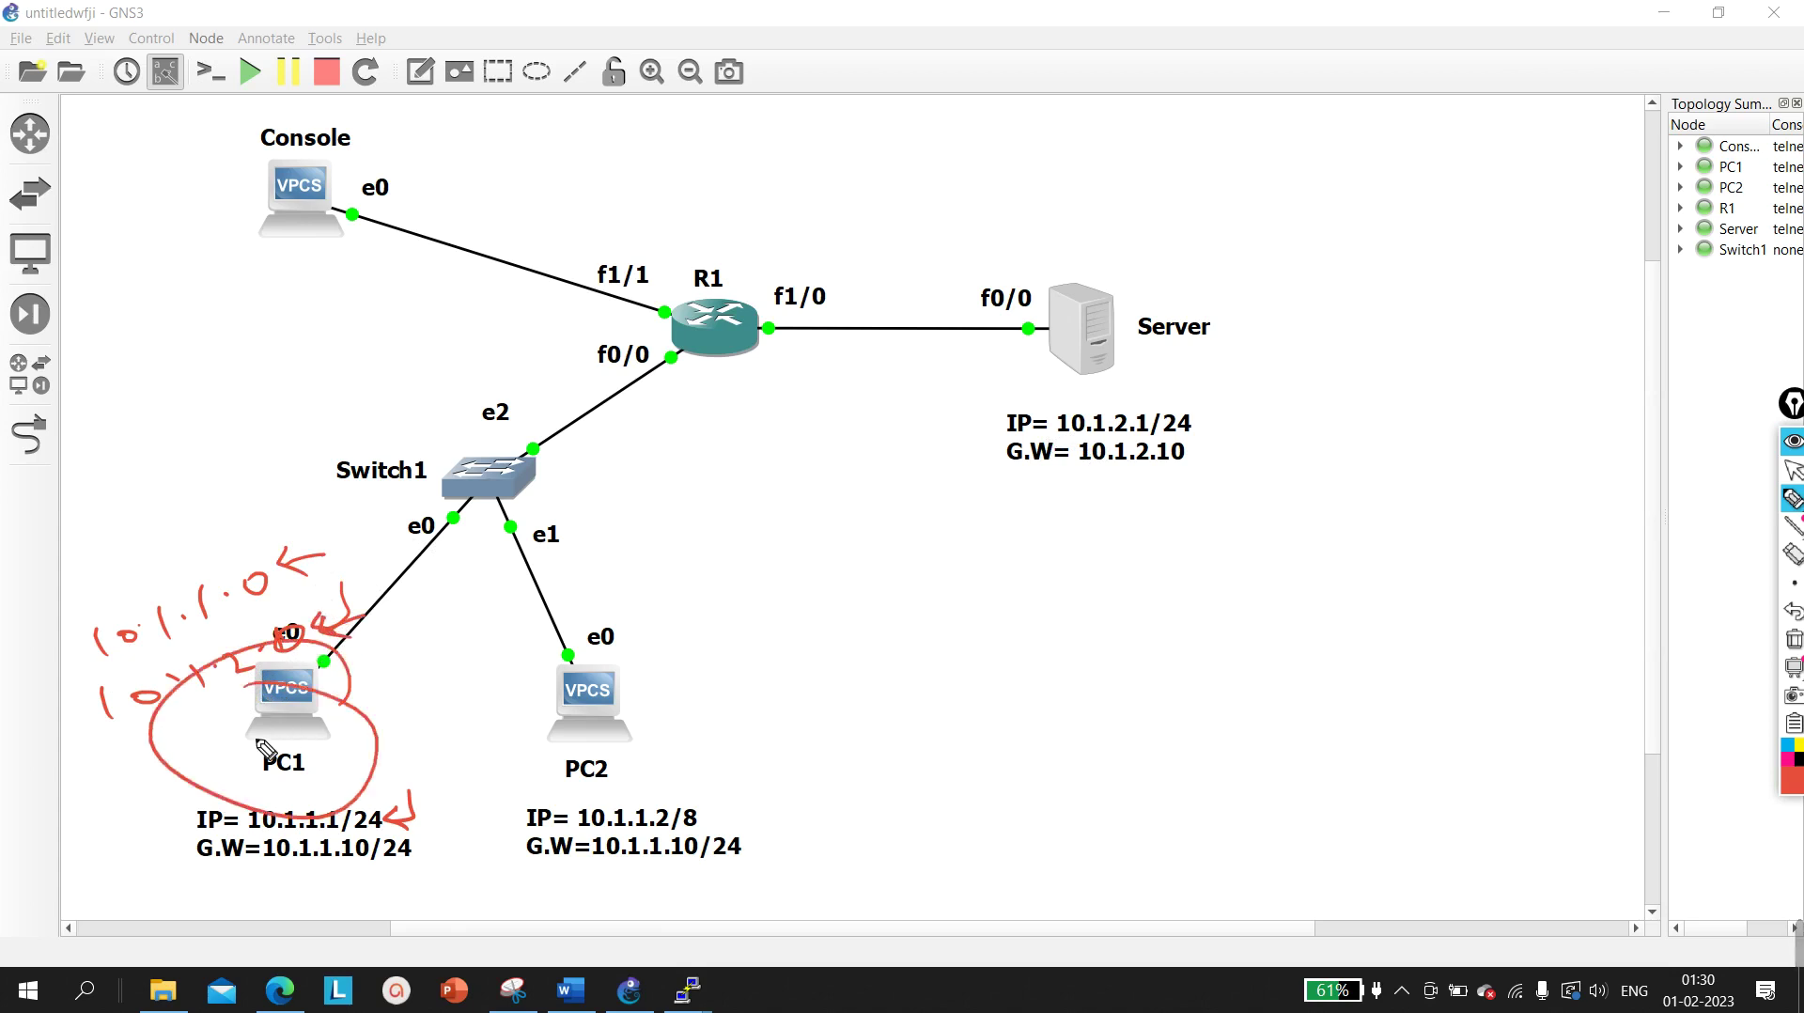
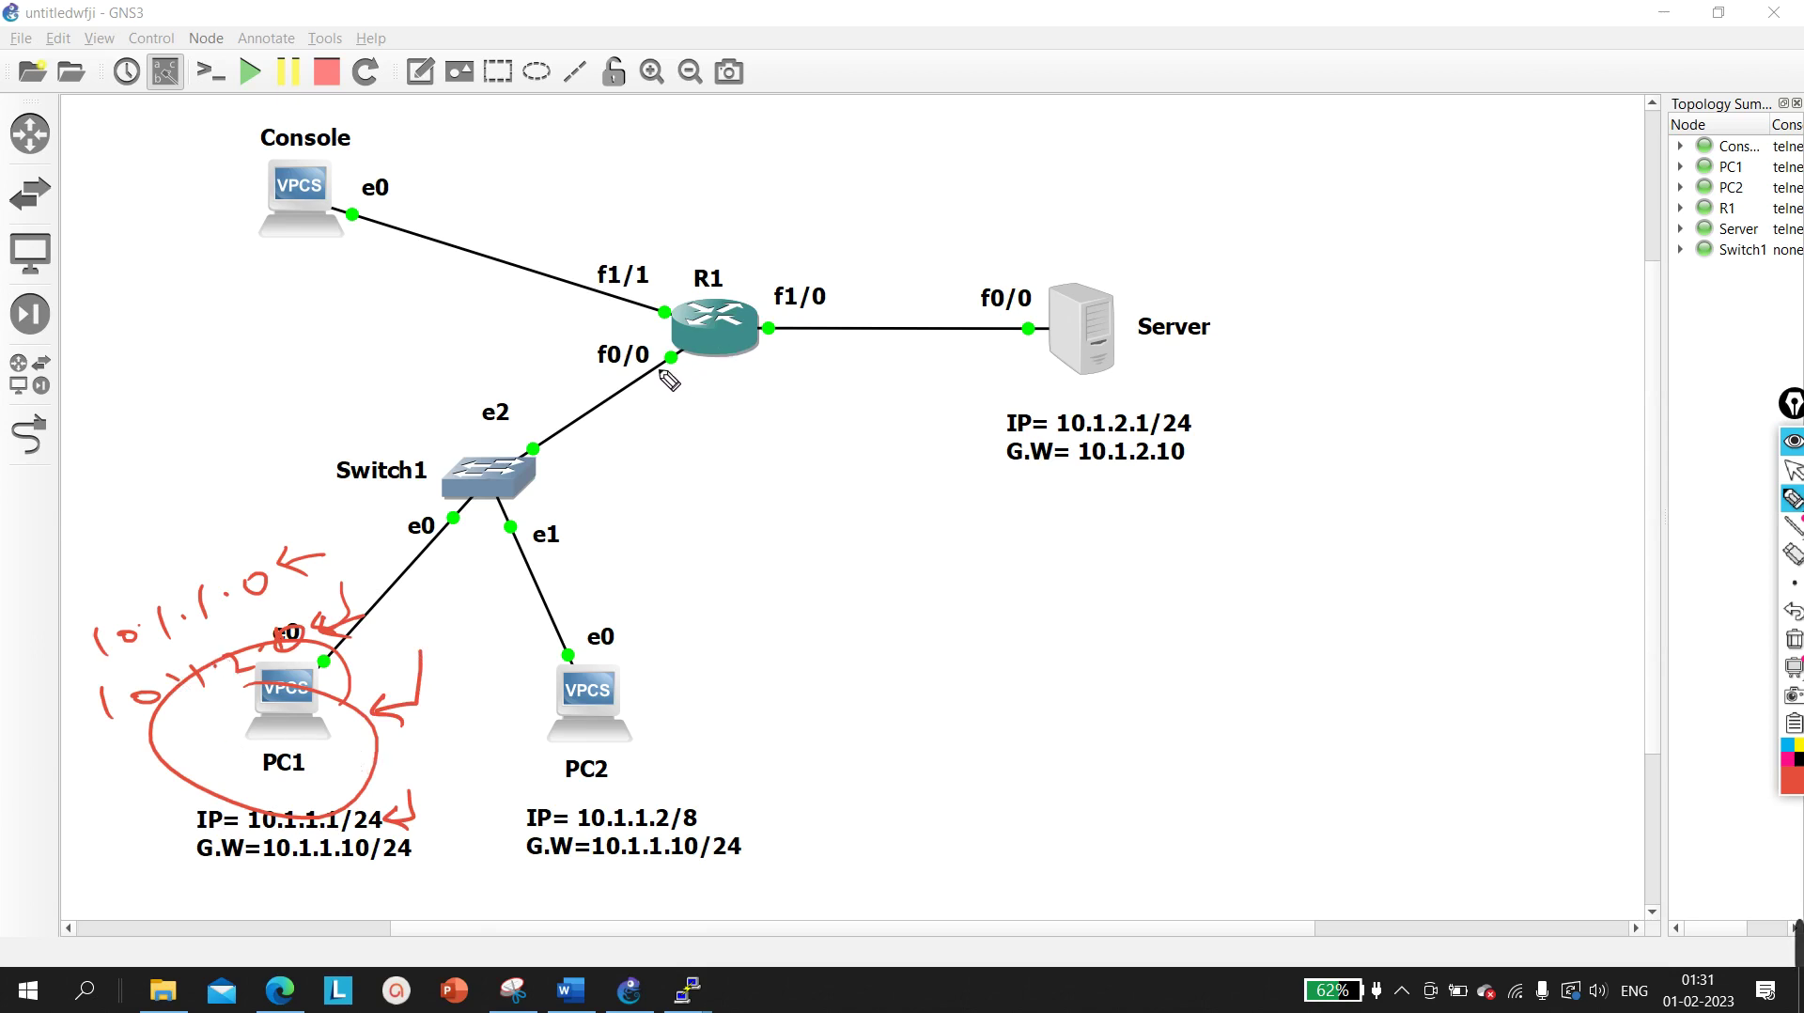
Handwrite the gateway address 10.1.1.10 in red ink below R1's f0/0 interface
mouse_move(635, 409)
mouse_down()
mouse_move(632, 430)
mouse_move(698, 428)
mouse_move(765, 398)
mouse_up()
click(675, 413)
click(711, 414)
click(746, 414)
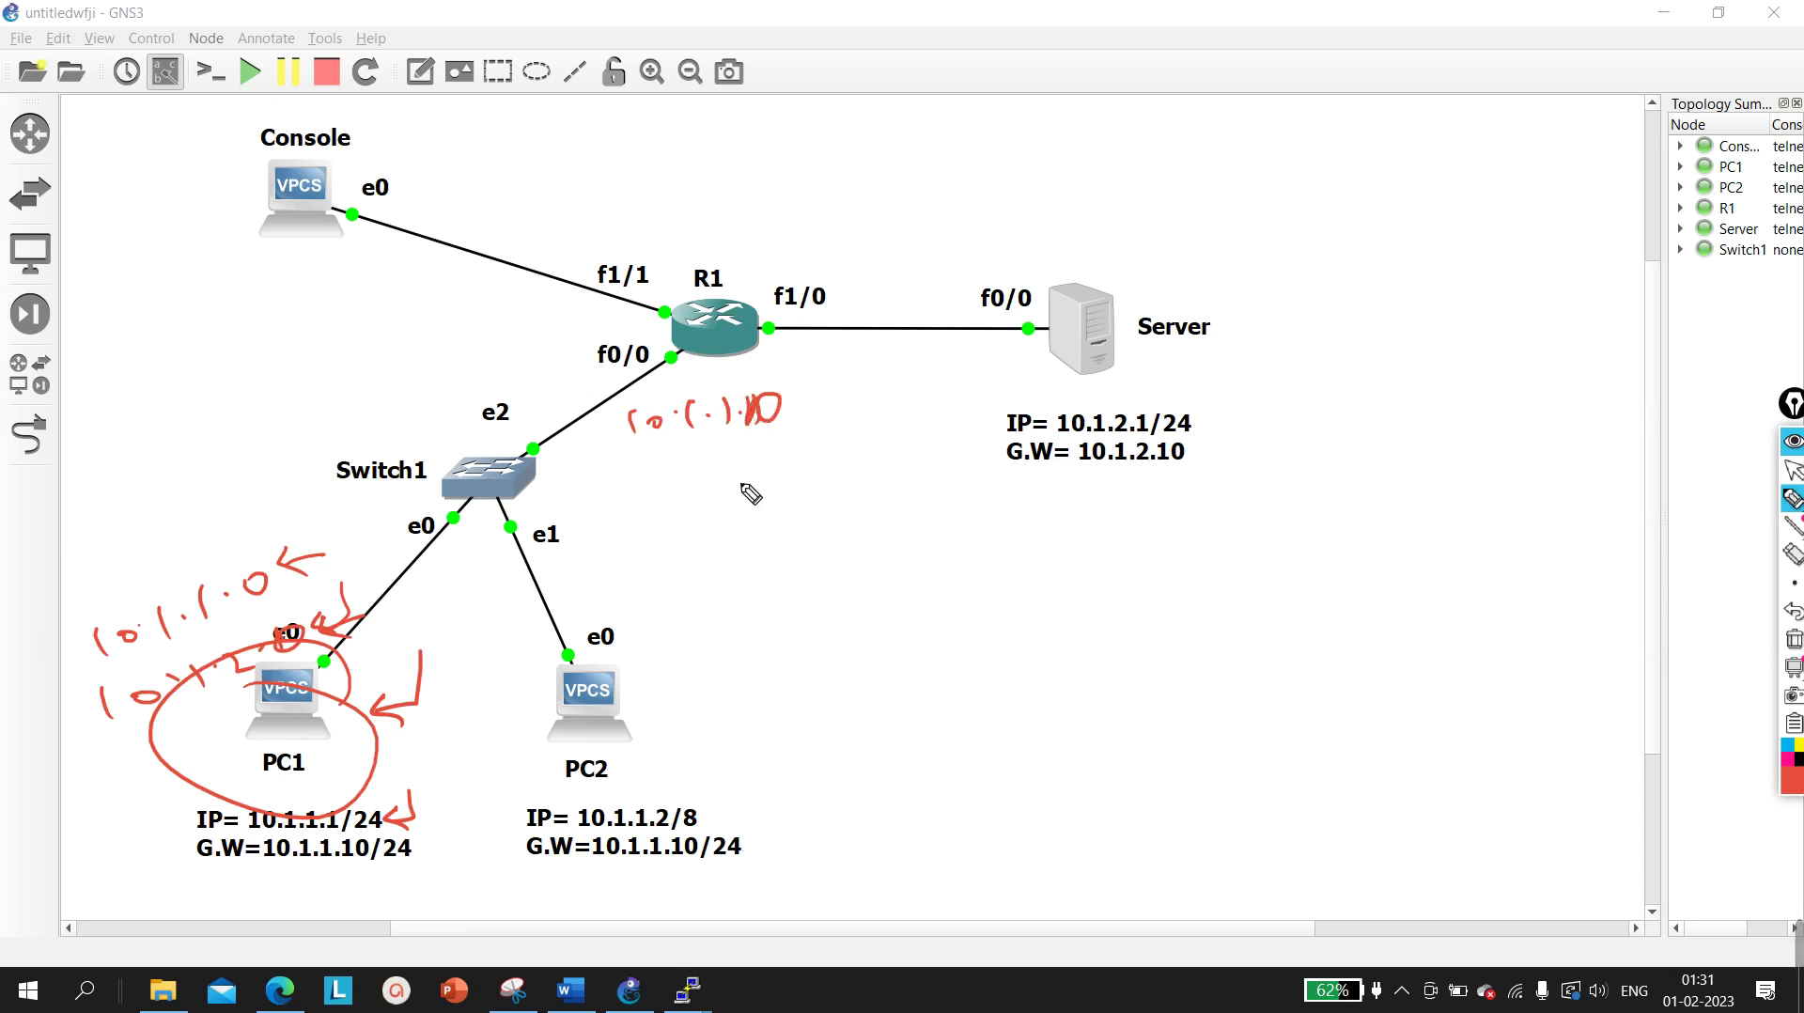
Circle PC2, draw an arrow from it, handwrite 10.0.0.0 twice beside it, and mark its /8 mask with an arrow
drag(648, 672, 569, 666)
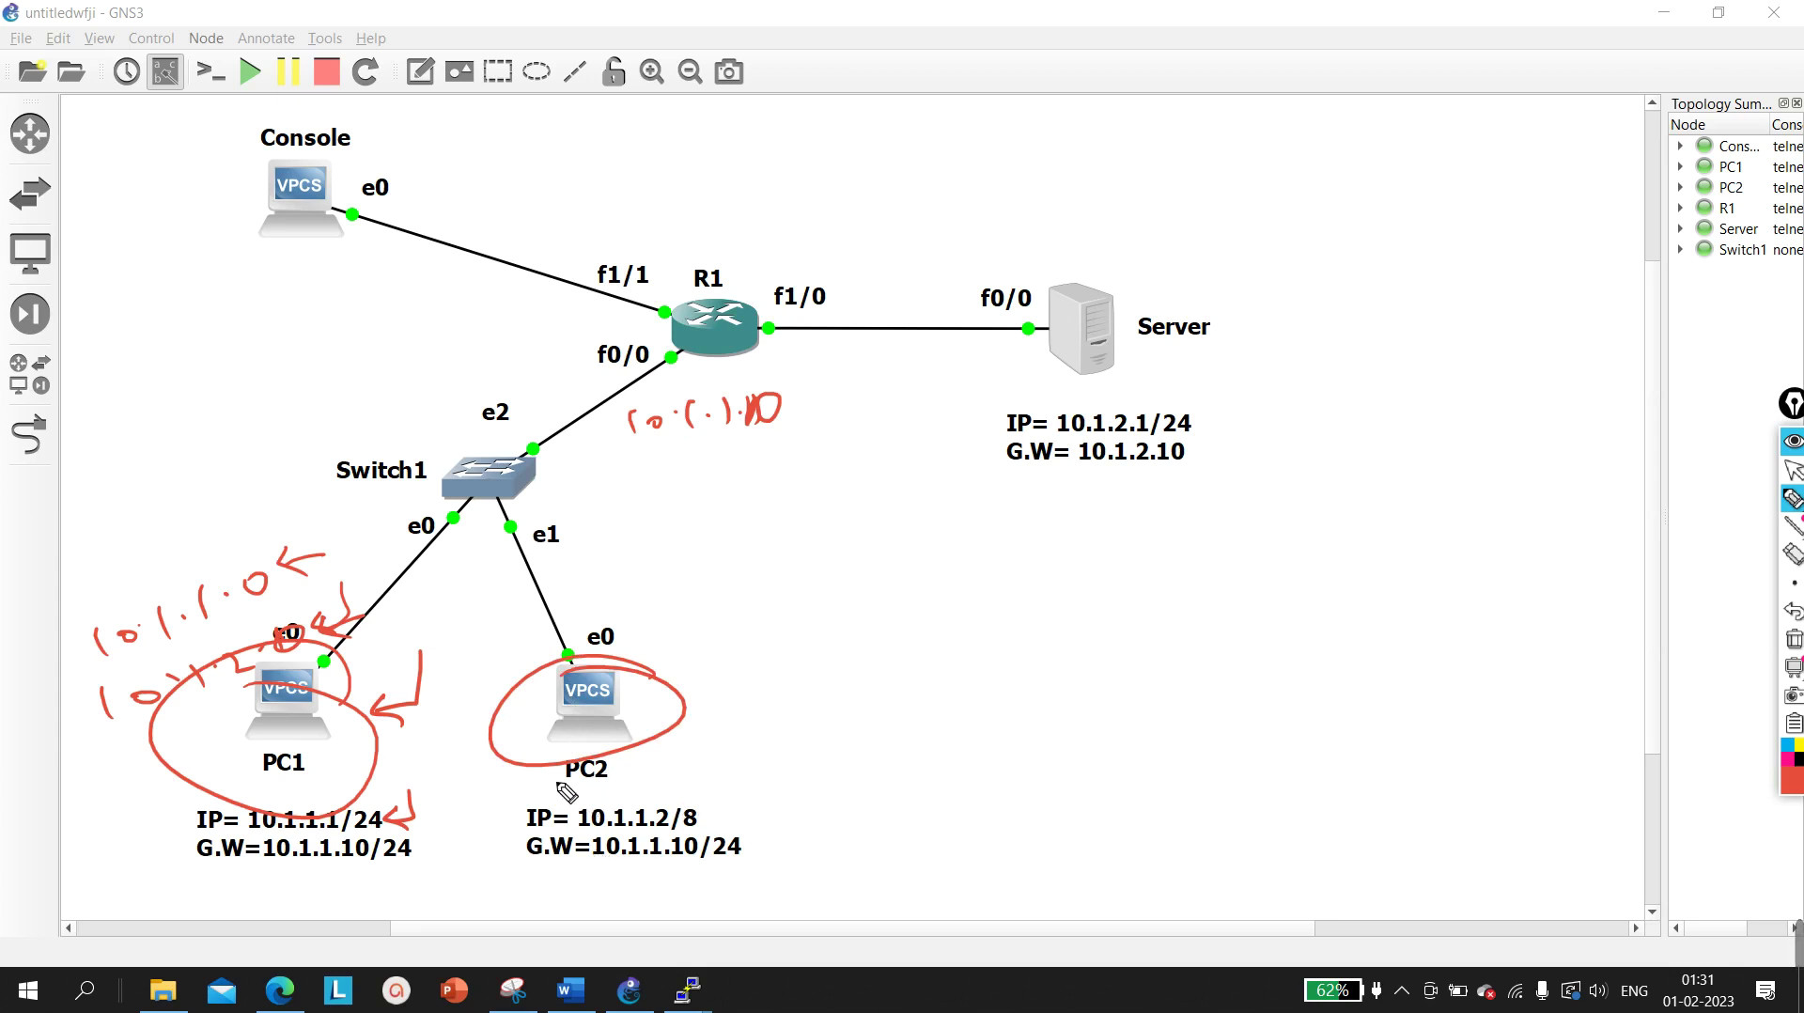
mouse_move(678, 668)
mouse_down()
mouse_move(628, 686)
mouse_move(763, 647)
mouse_move(866, 672)
mouse_move(862, 647)
mouse_move(968, 630)
mouse_up()
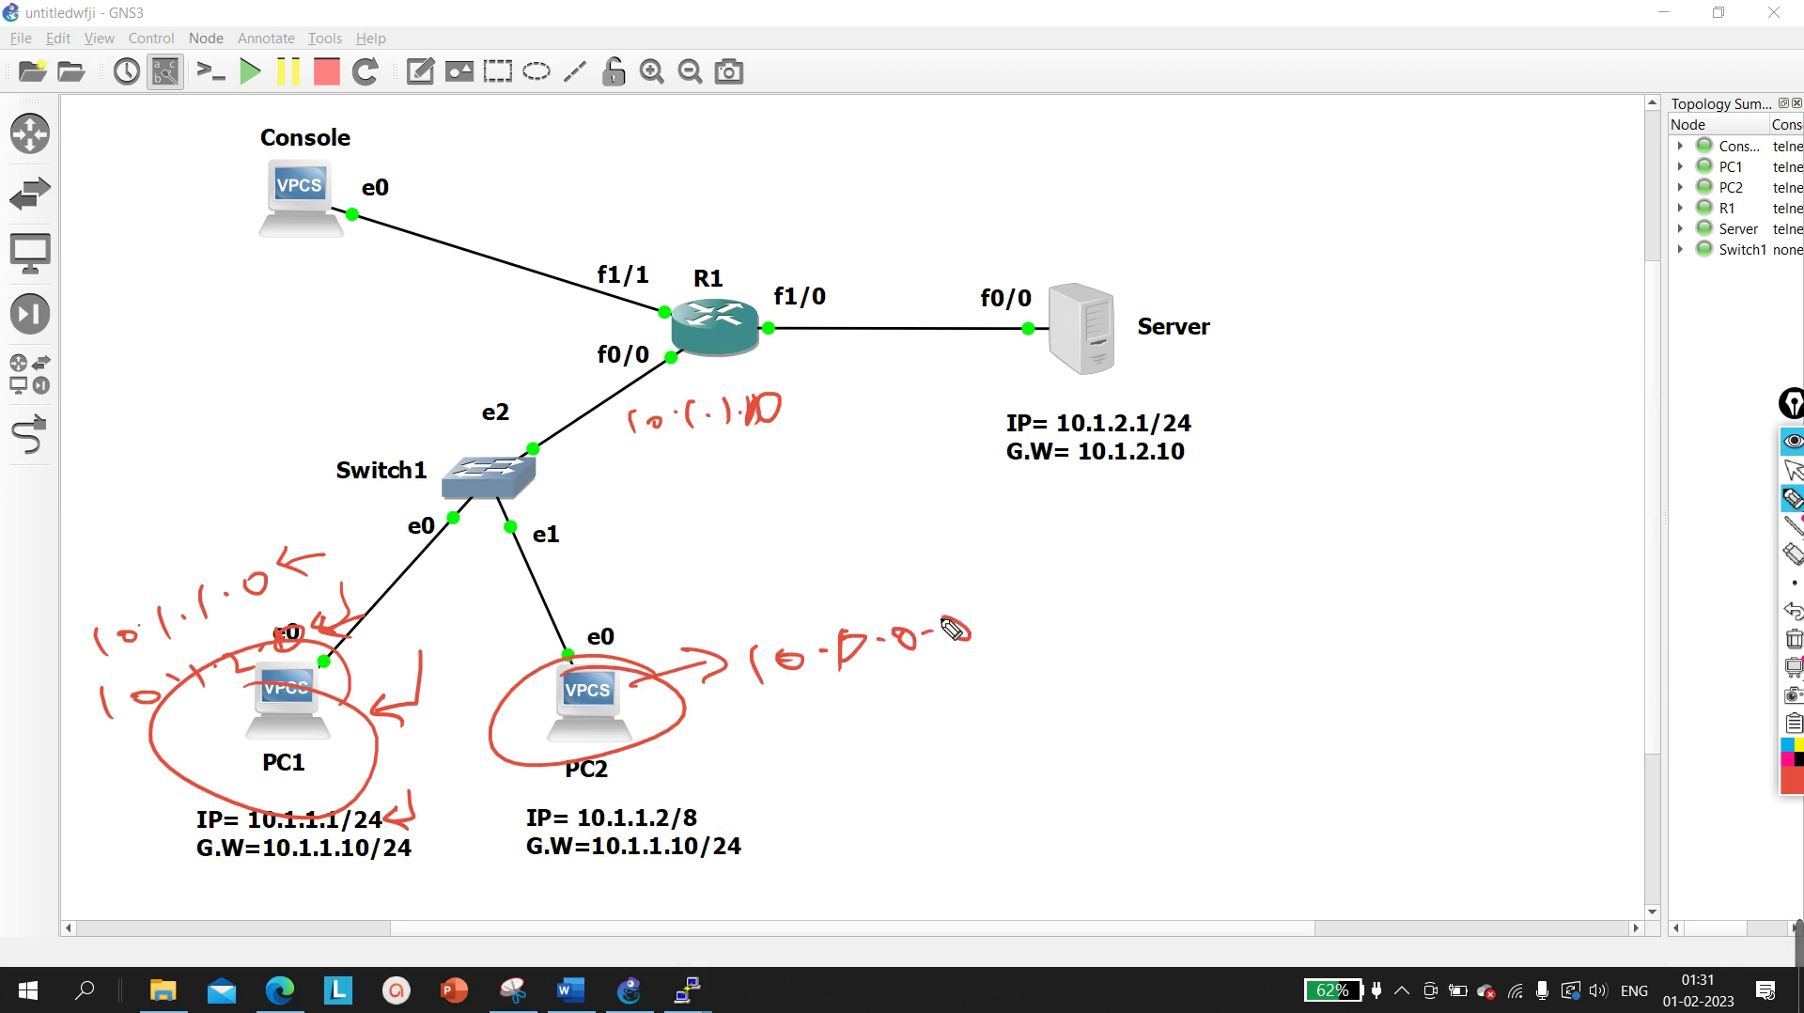
mouse_move(739, 791)
mouse_down()
mouse_move(705, 820)
mouse_move(716, 831)
mouse_up()
drag(779, 721, 1021, 699)
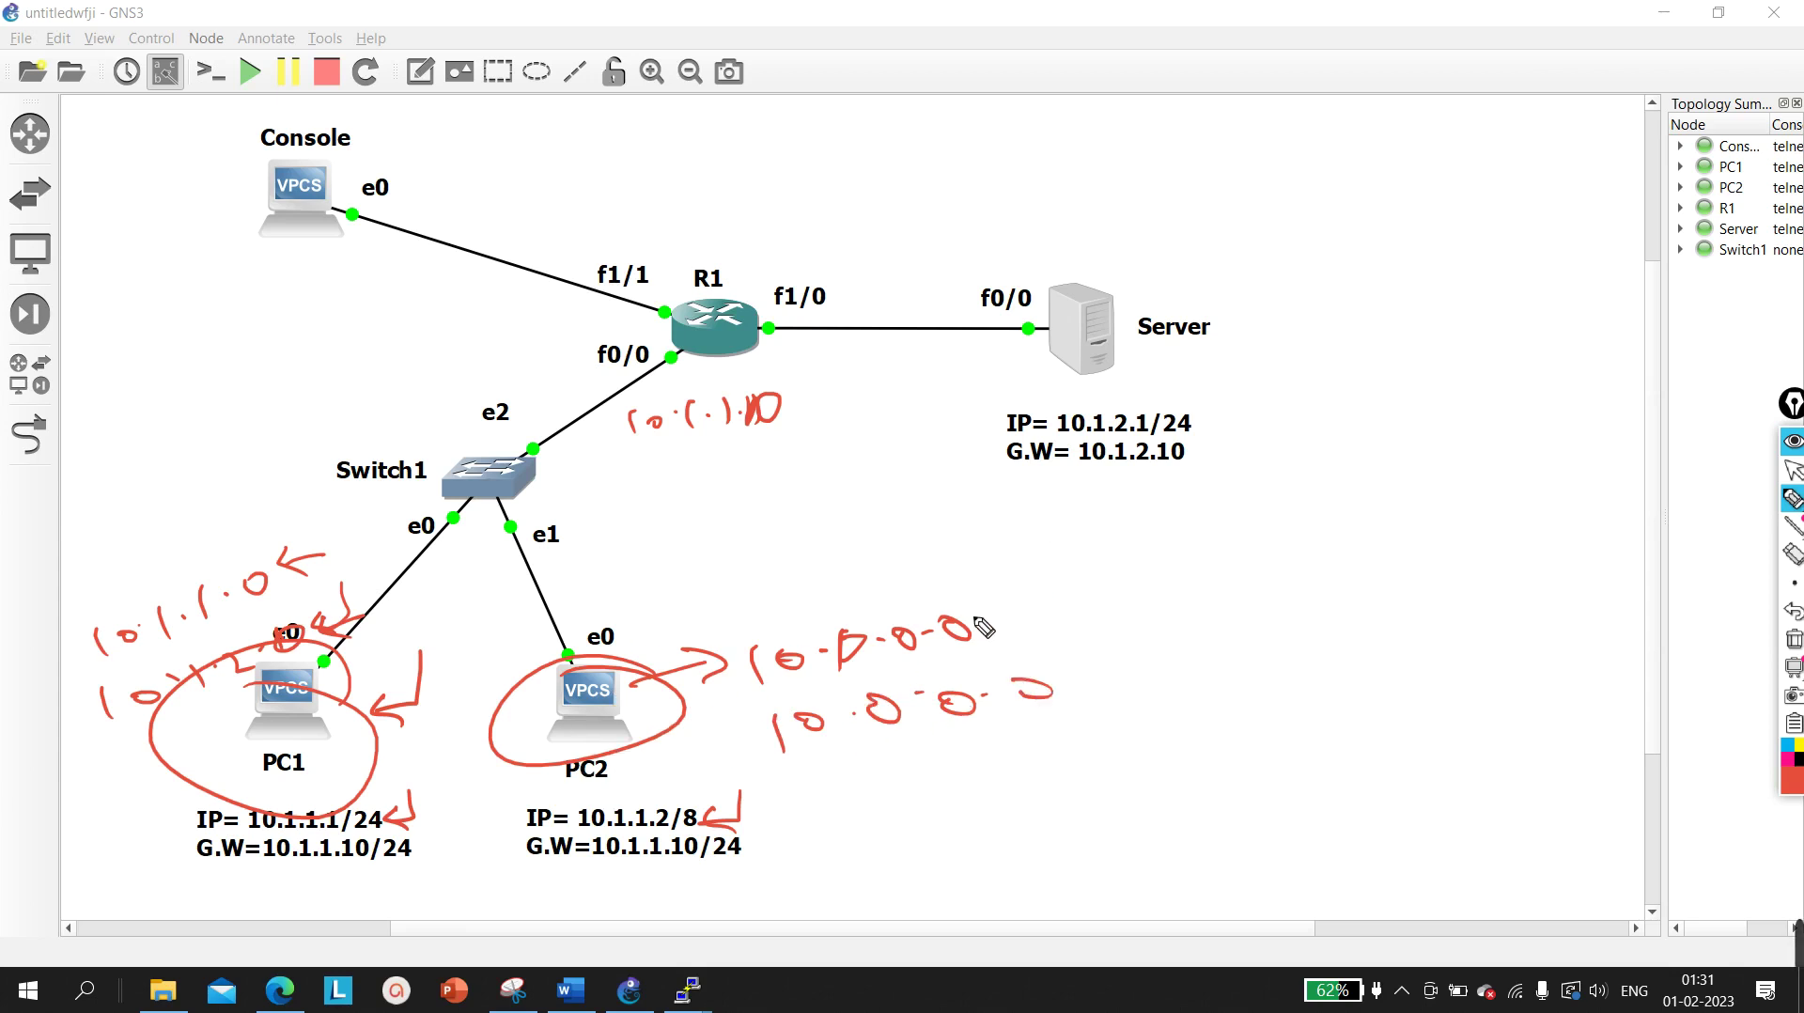
Draw red arrows at the 10.0.0.0 notes and the Server's IP, underline that IP, and circle R1's f0/0 port
mouse_move(1037, 622)
mouse_down()
mouse_move(1084, 600)
mouse_move(1000, 596)
mouse_up()
mouse_move(1082, 623)
mouse_down()
mouse_move(1104, 651)
mouse_move(1135, 651)
mouse_up()
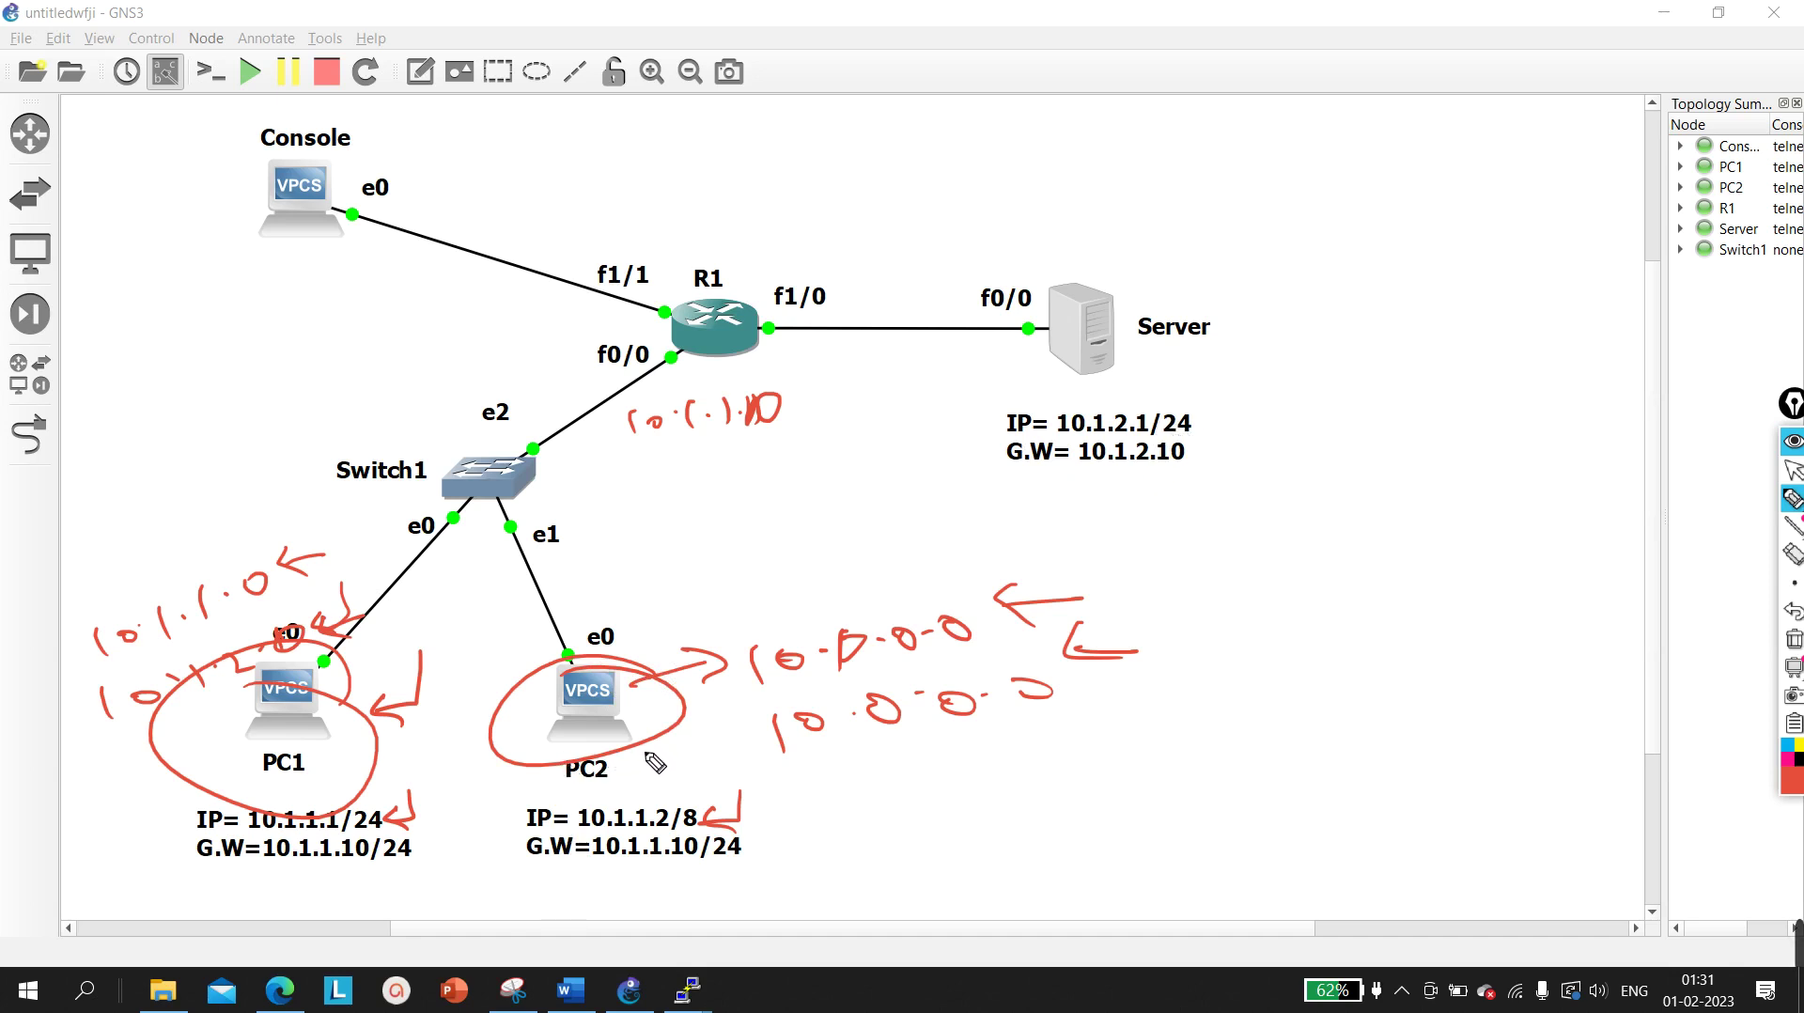
drag(1170, 386, 1134, 410)
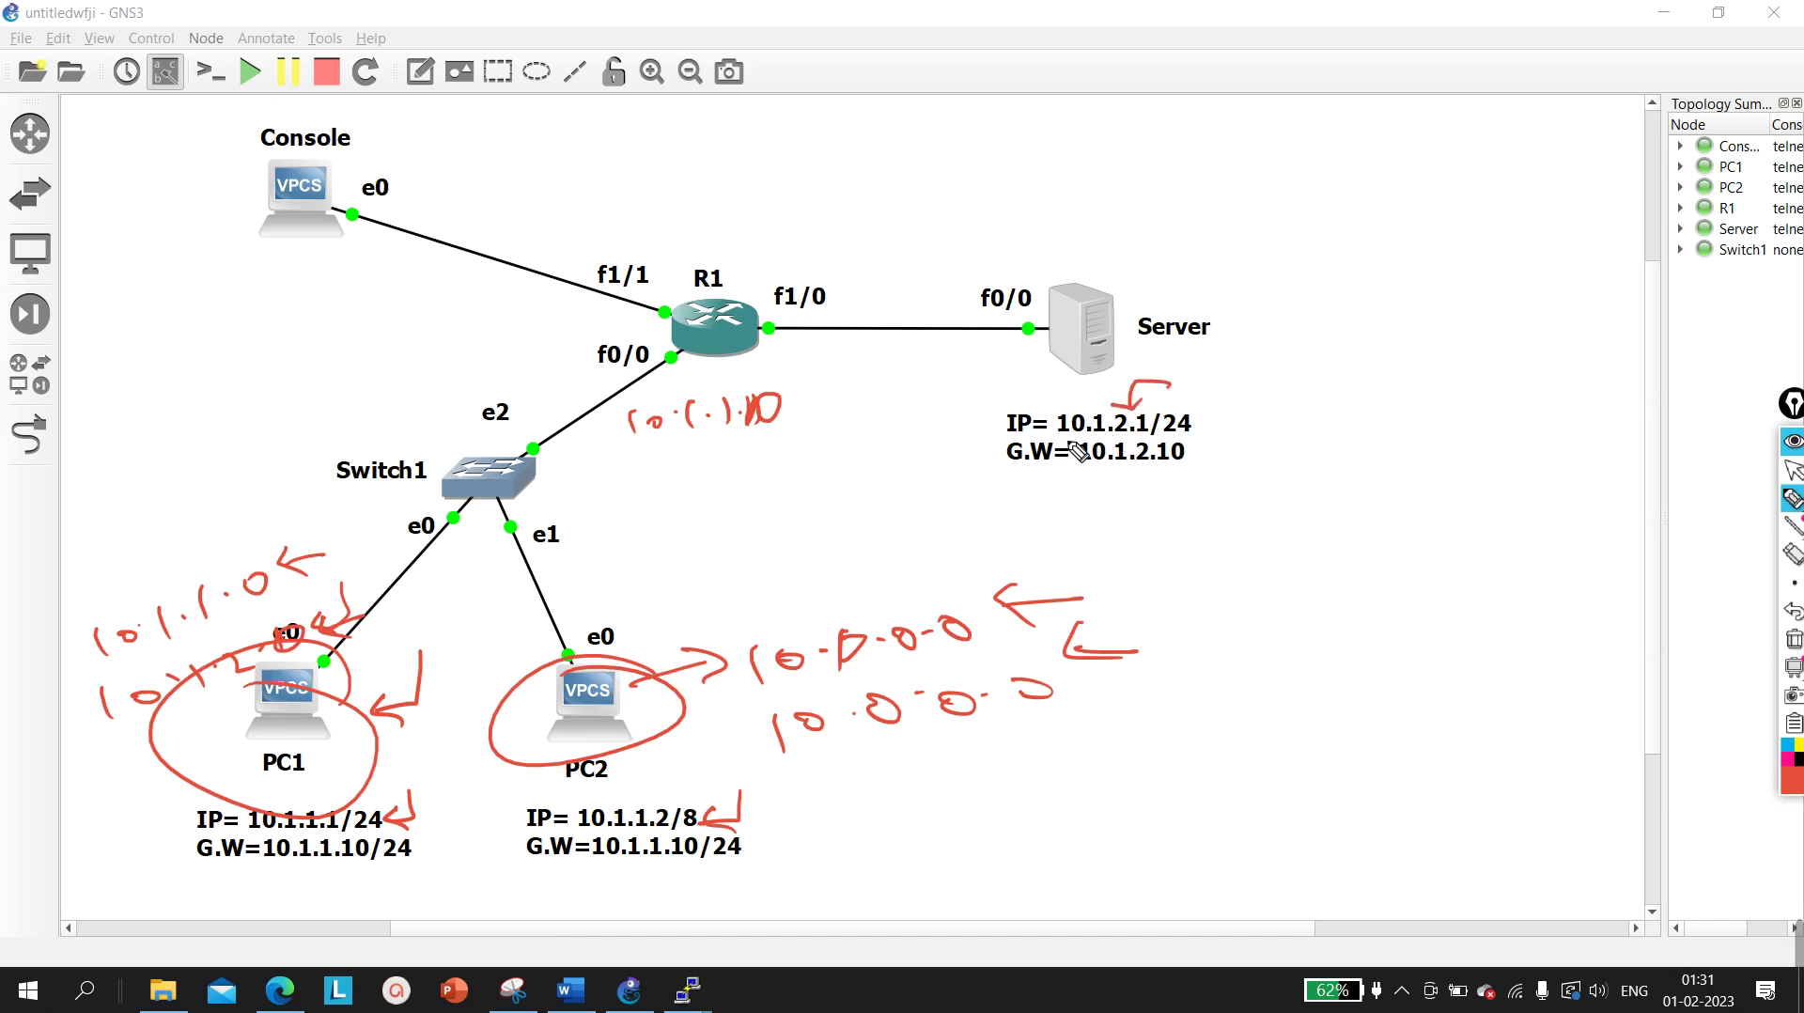
drag(1080, 446, 1158, 438)
mouse_move(681, 368)
mouse_down()
mouse_move(647, 364)
mouse_move(688, 368)
mouse_up()
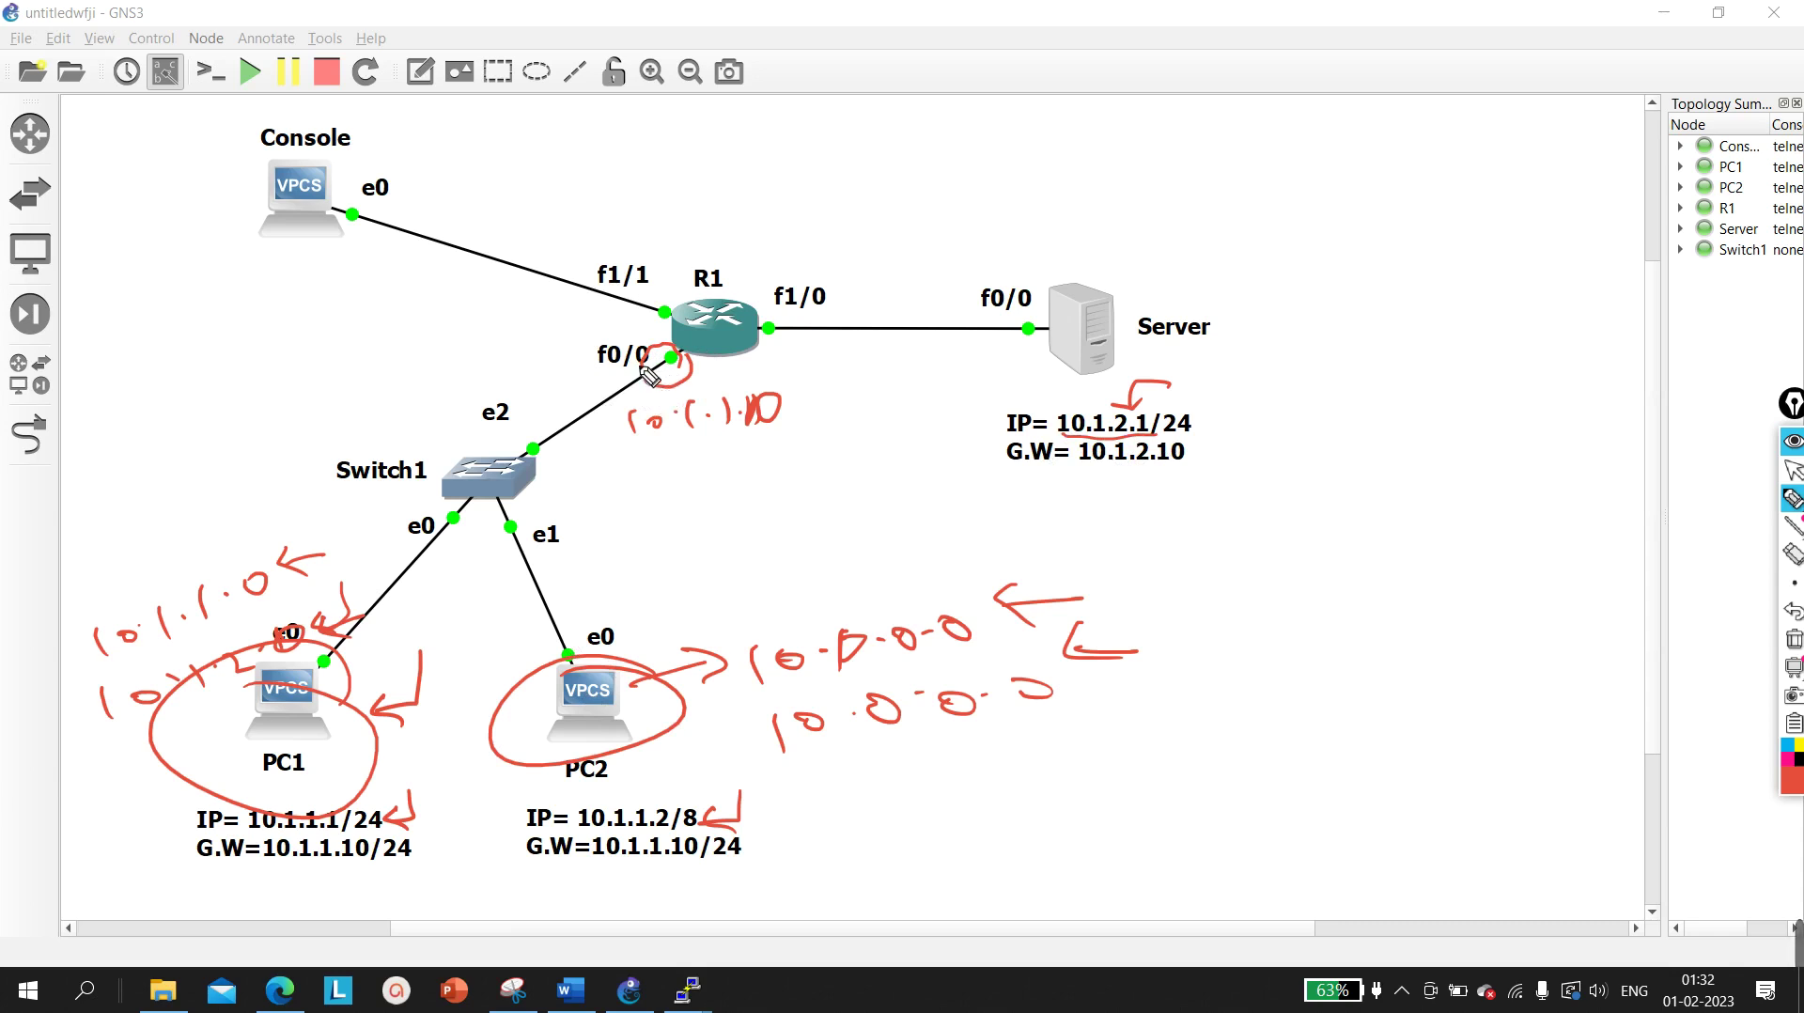
Put the pen away and erase all red annotations from the topology
click(1791, 469)
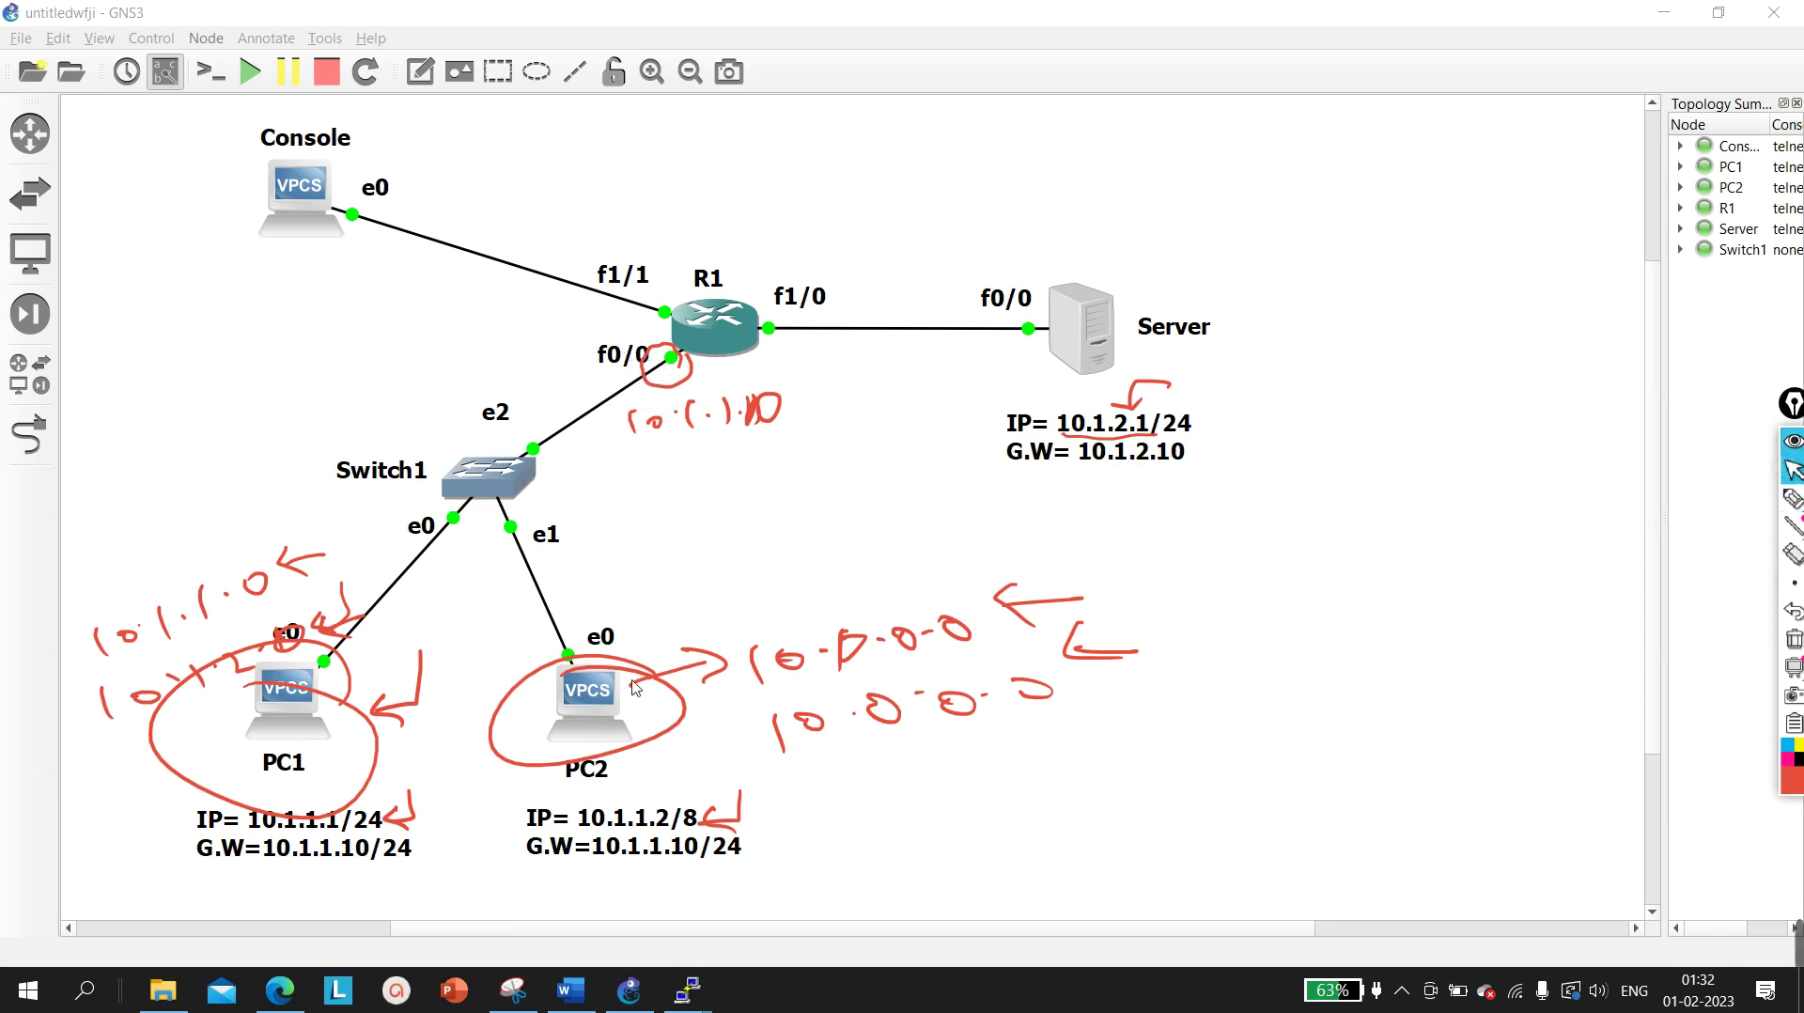
click(1793, 642)
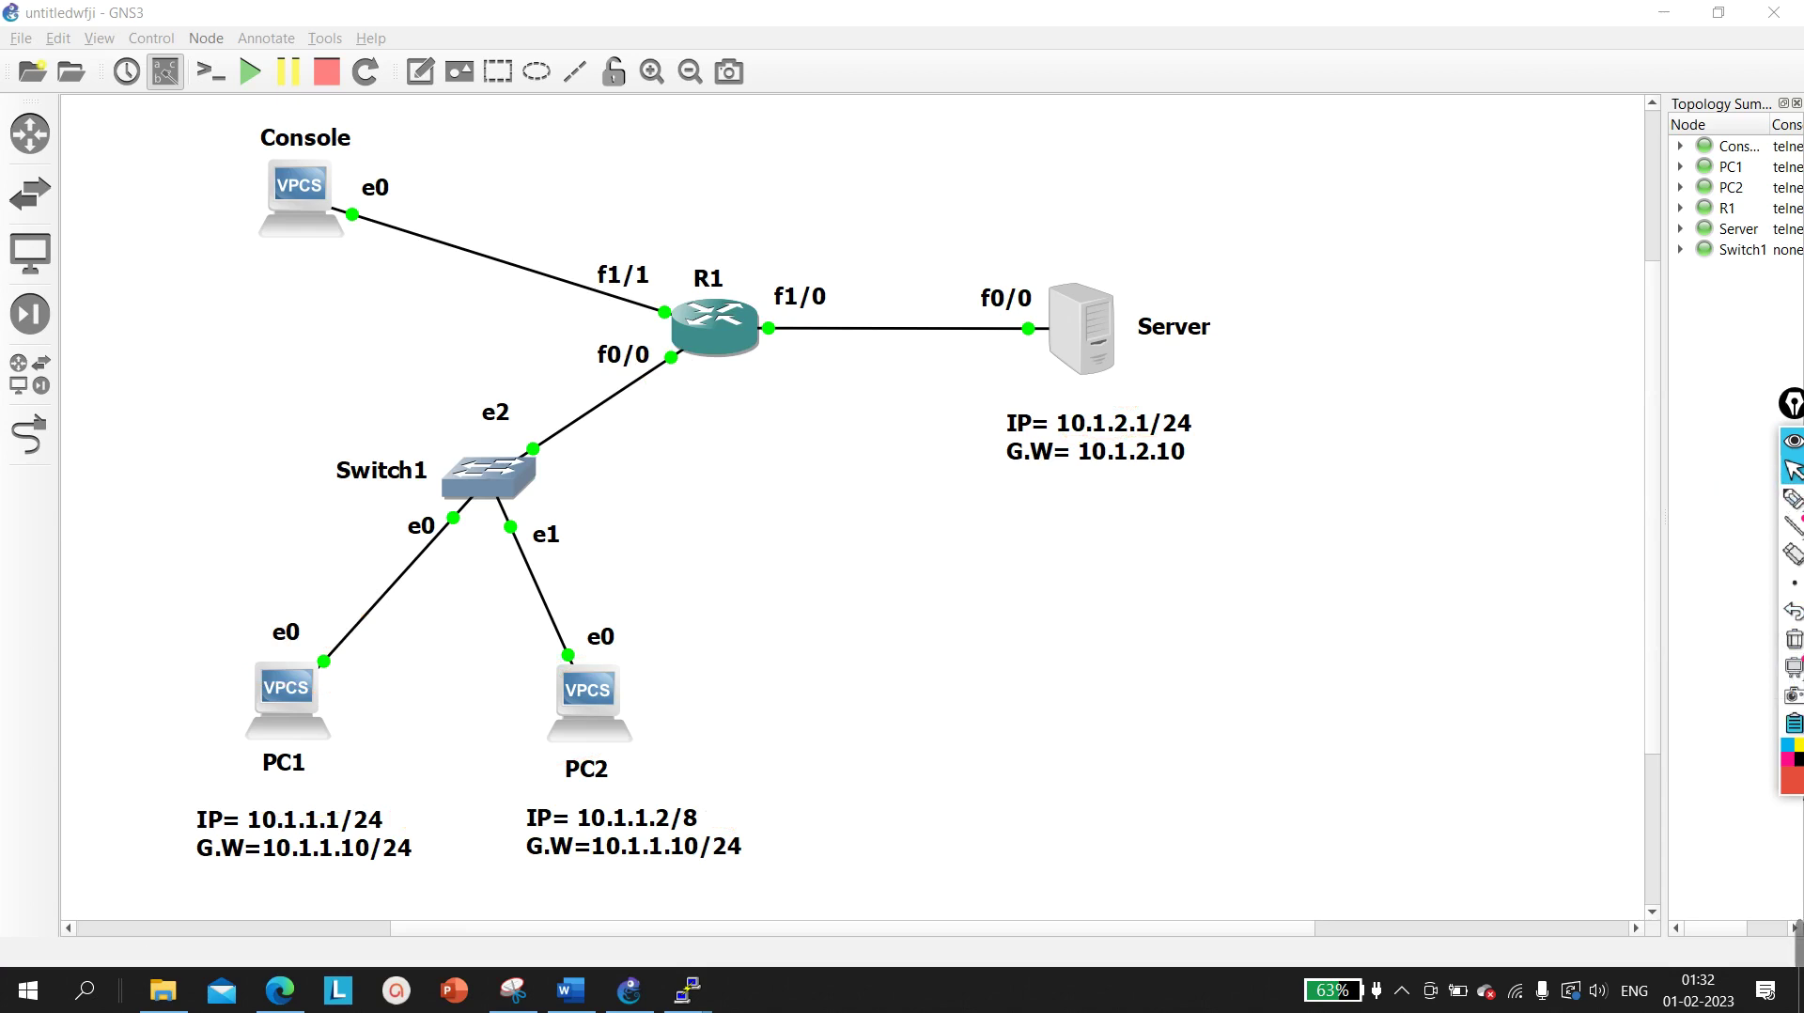
Run show arp in the PC2 console and highlight its output
mouse_move(676, 1005)
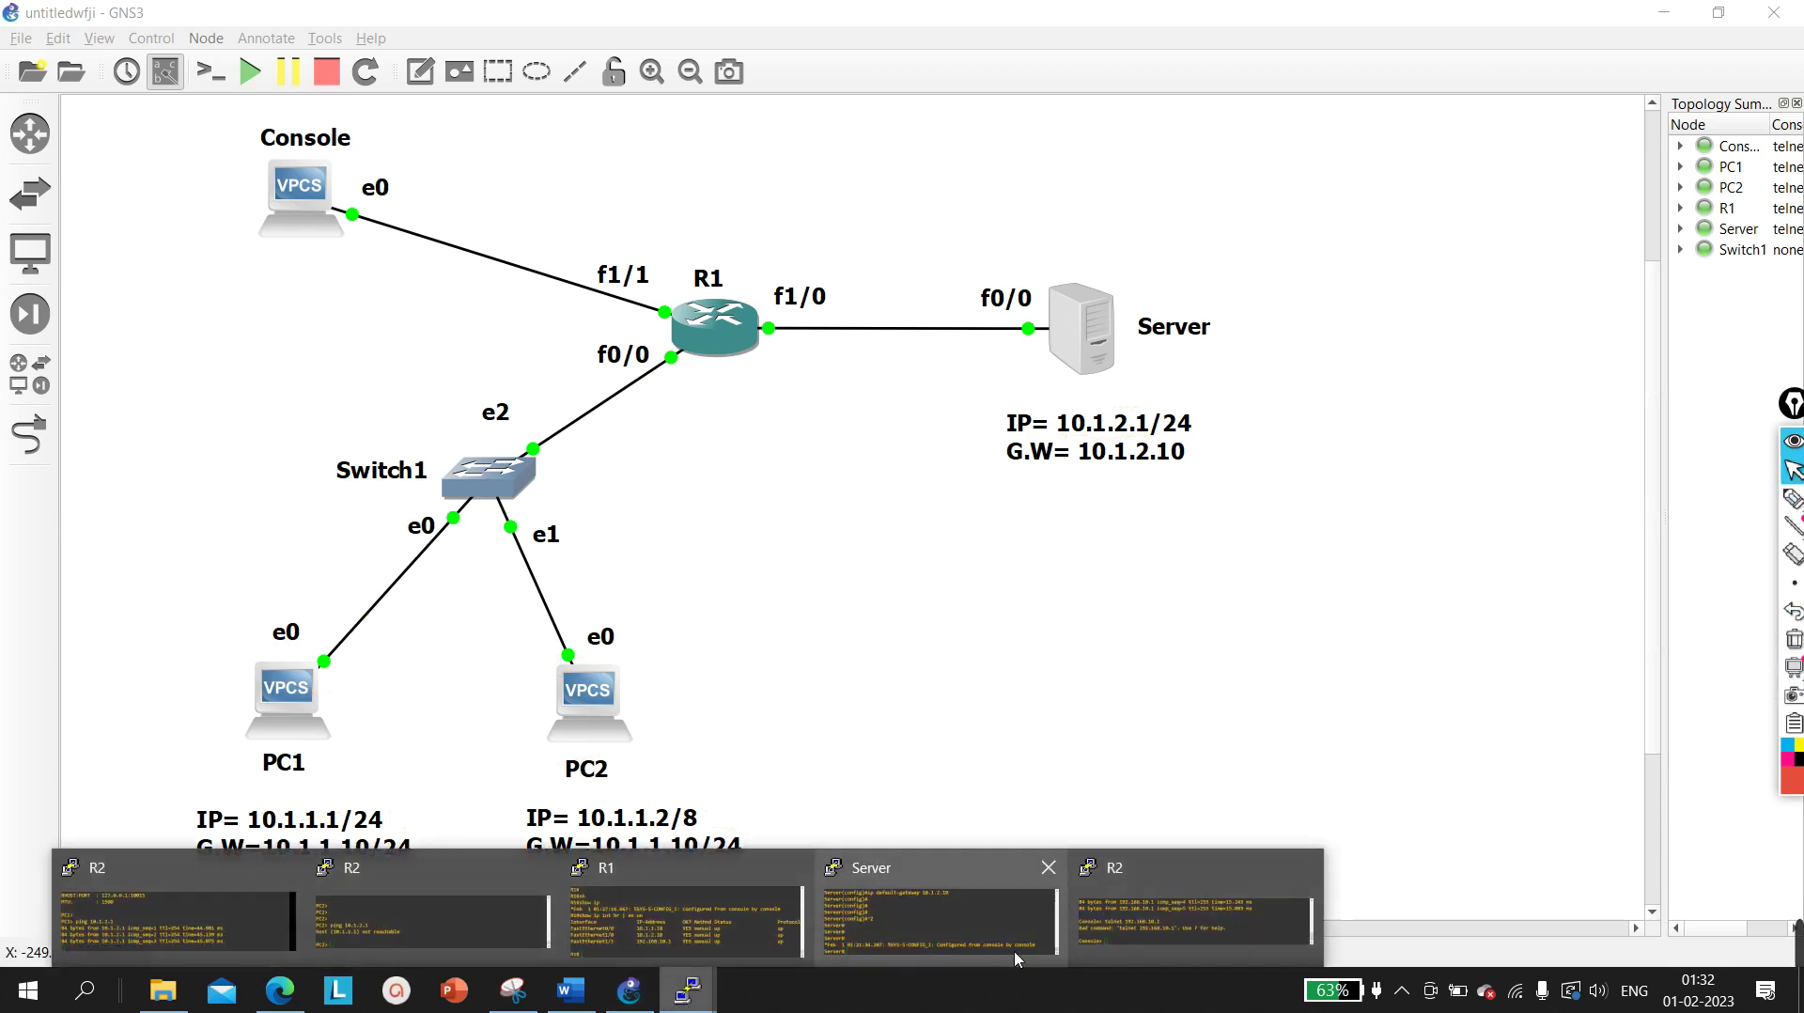
click(489, 903)
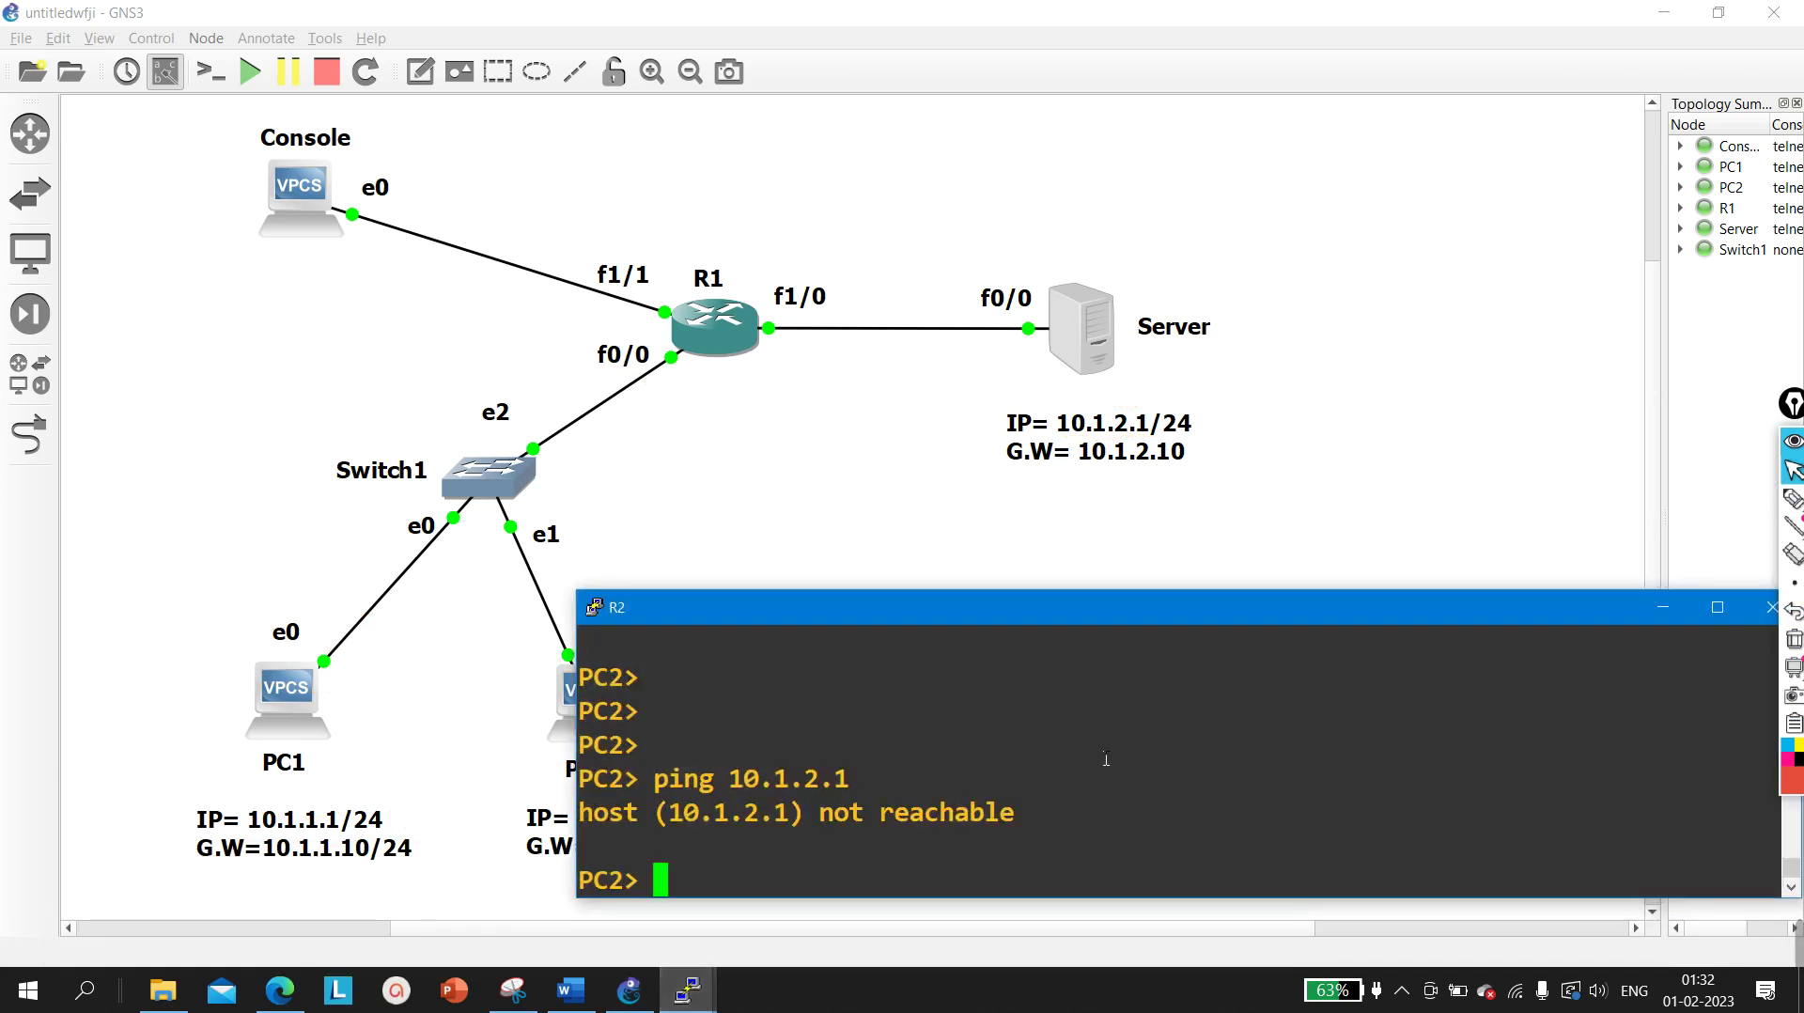
key(Return)
text(show )
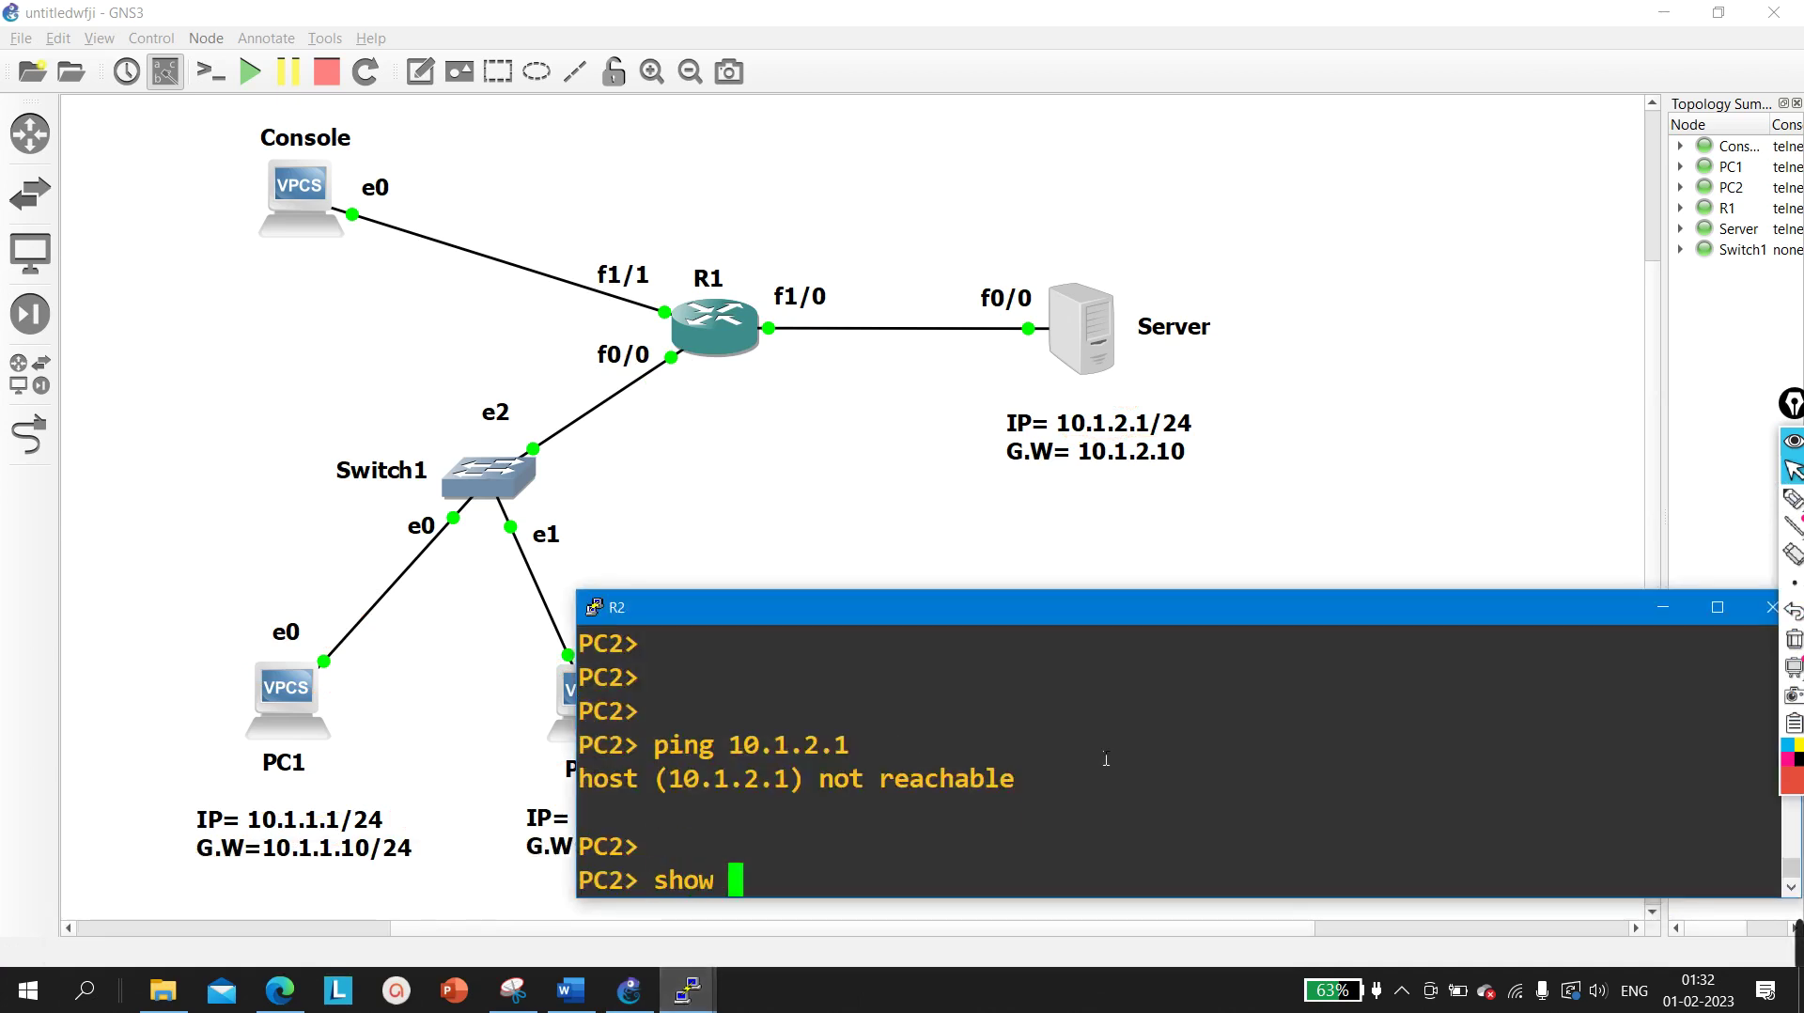
text(arp)
key(Return)
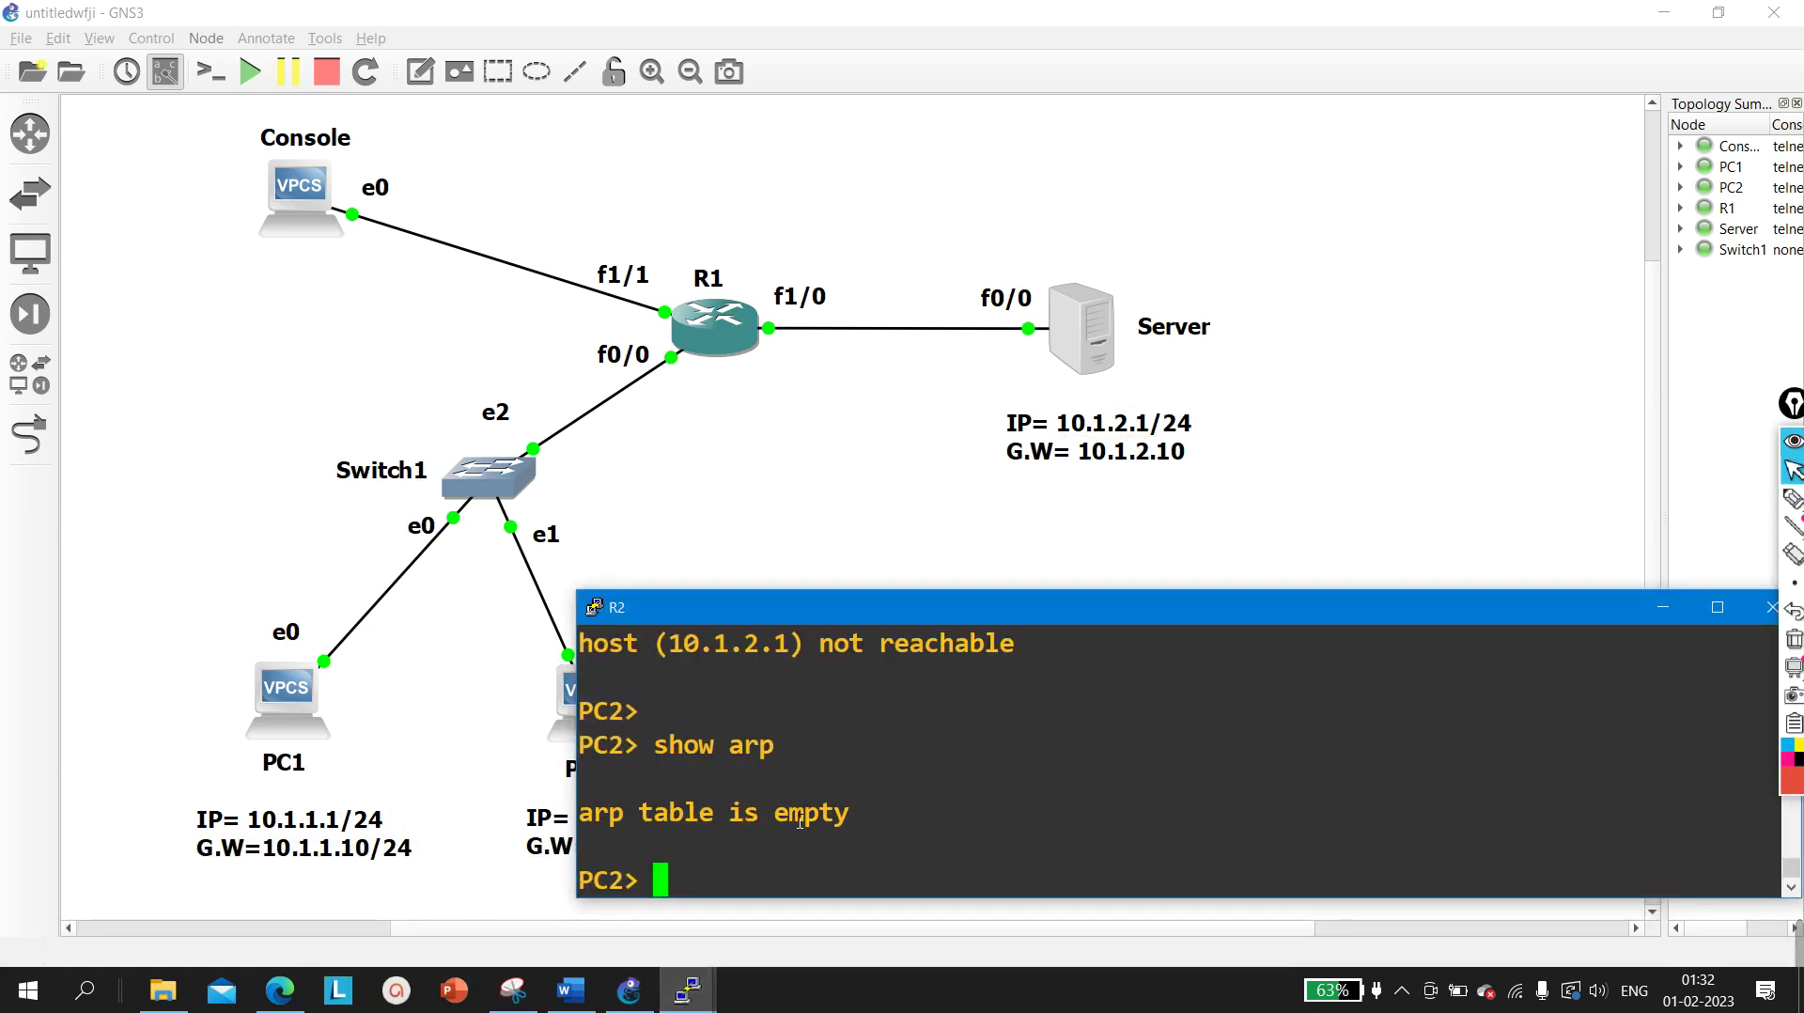
drag(686, 814, 1011, 858)
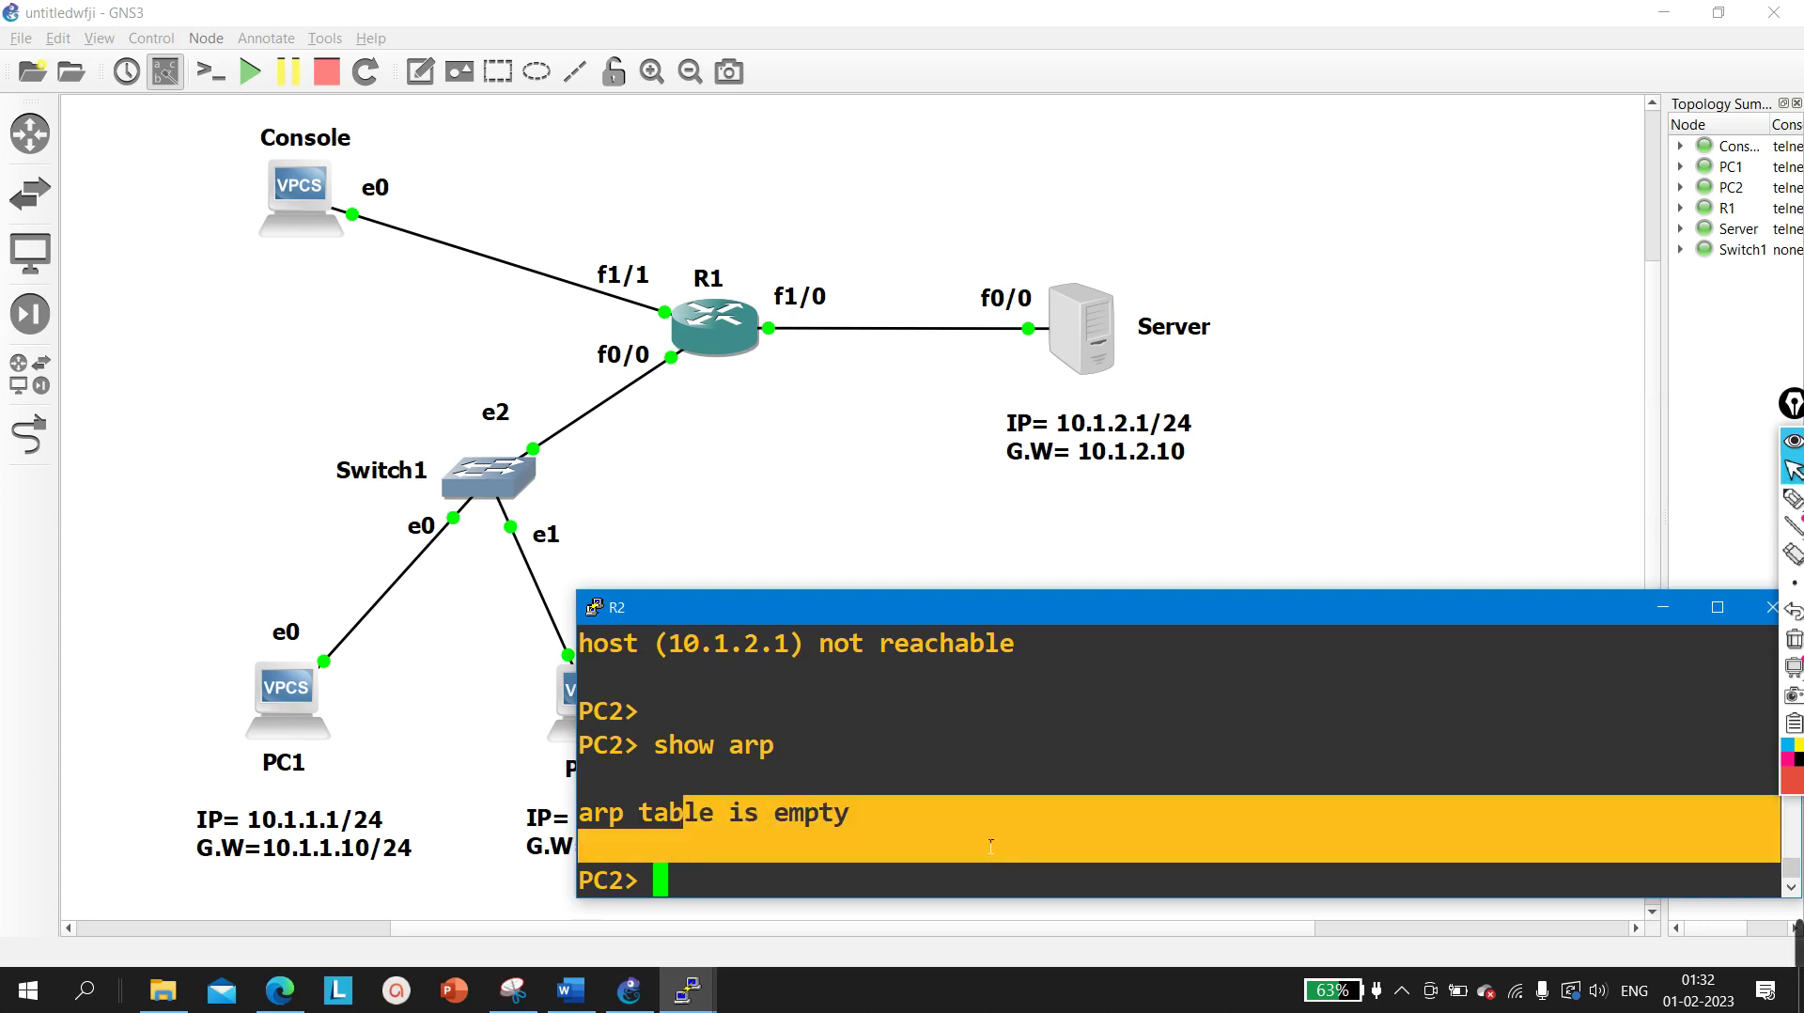
Point out PC2, R1's f0/0 interface and the Server with its IP address on the topology
click(738, 458)
drag(536, 337, 686, 416)
drag(981, 222, 1196, 496)
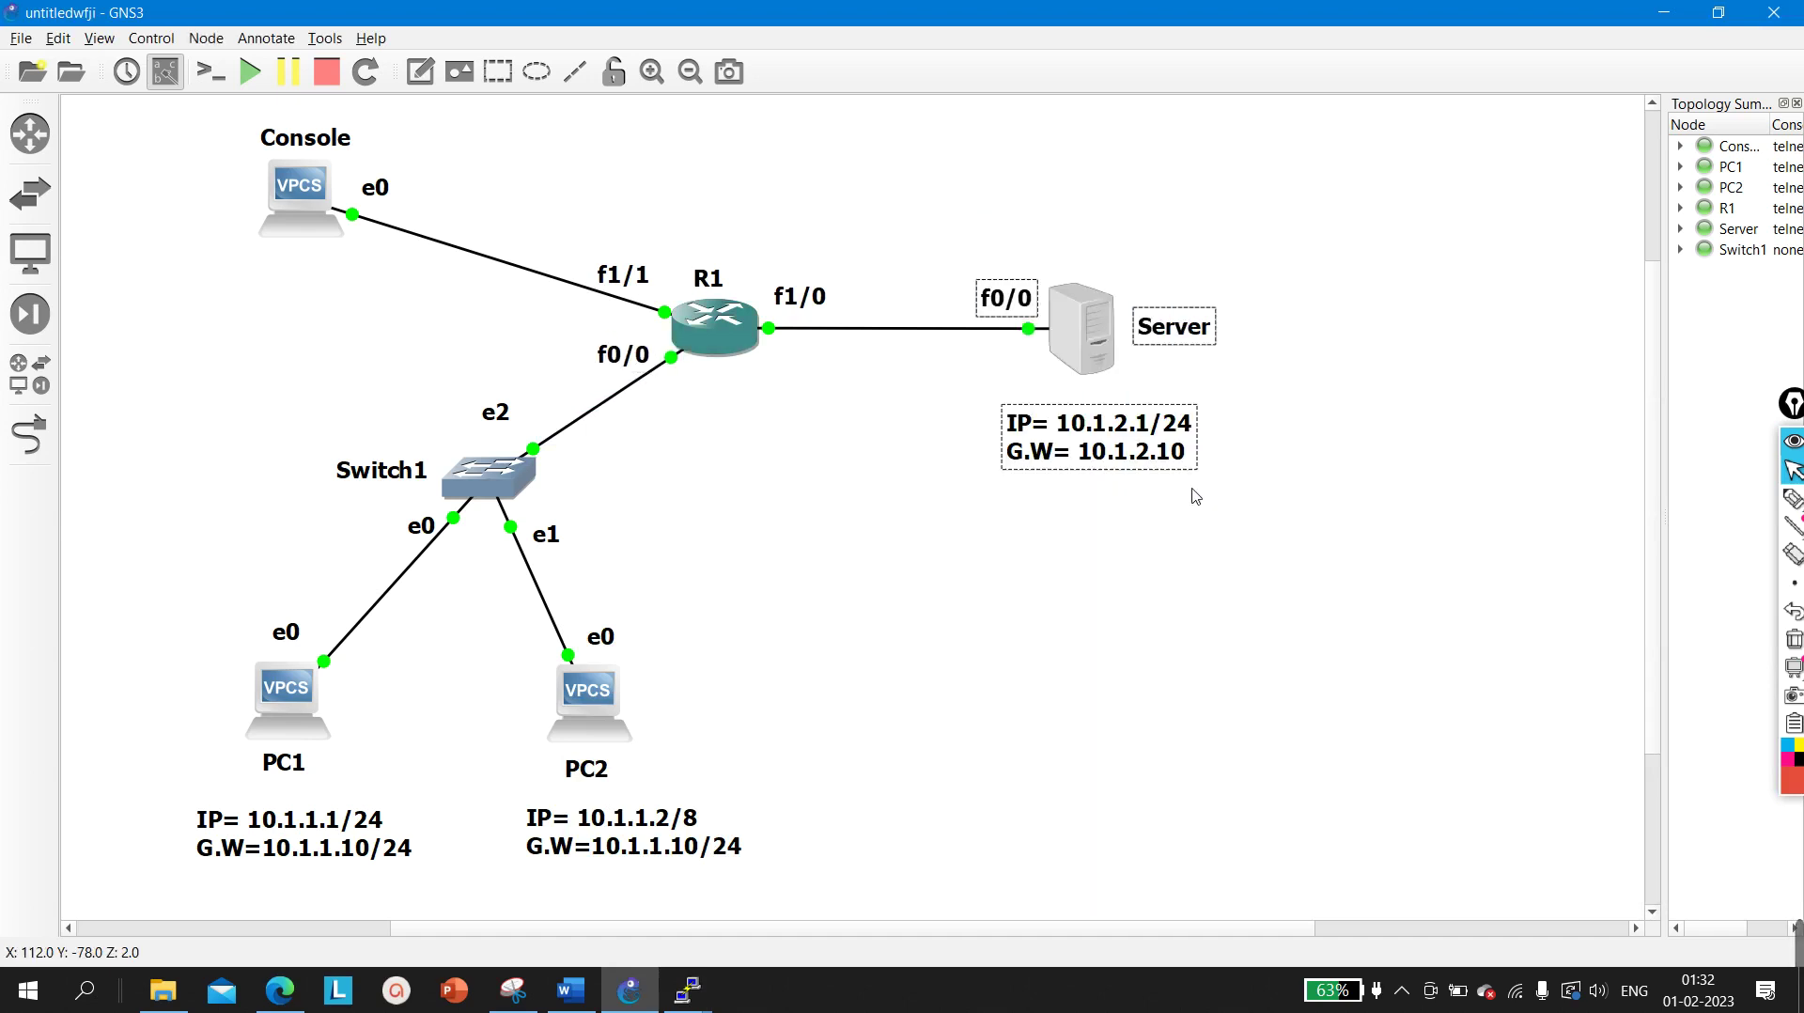
drag(676, 481, 806, 399)
click(541, 335)
click(792, 515)
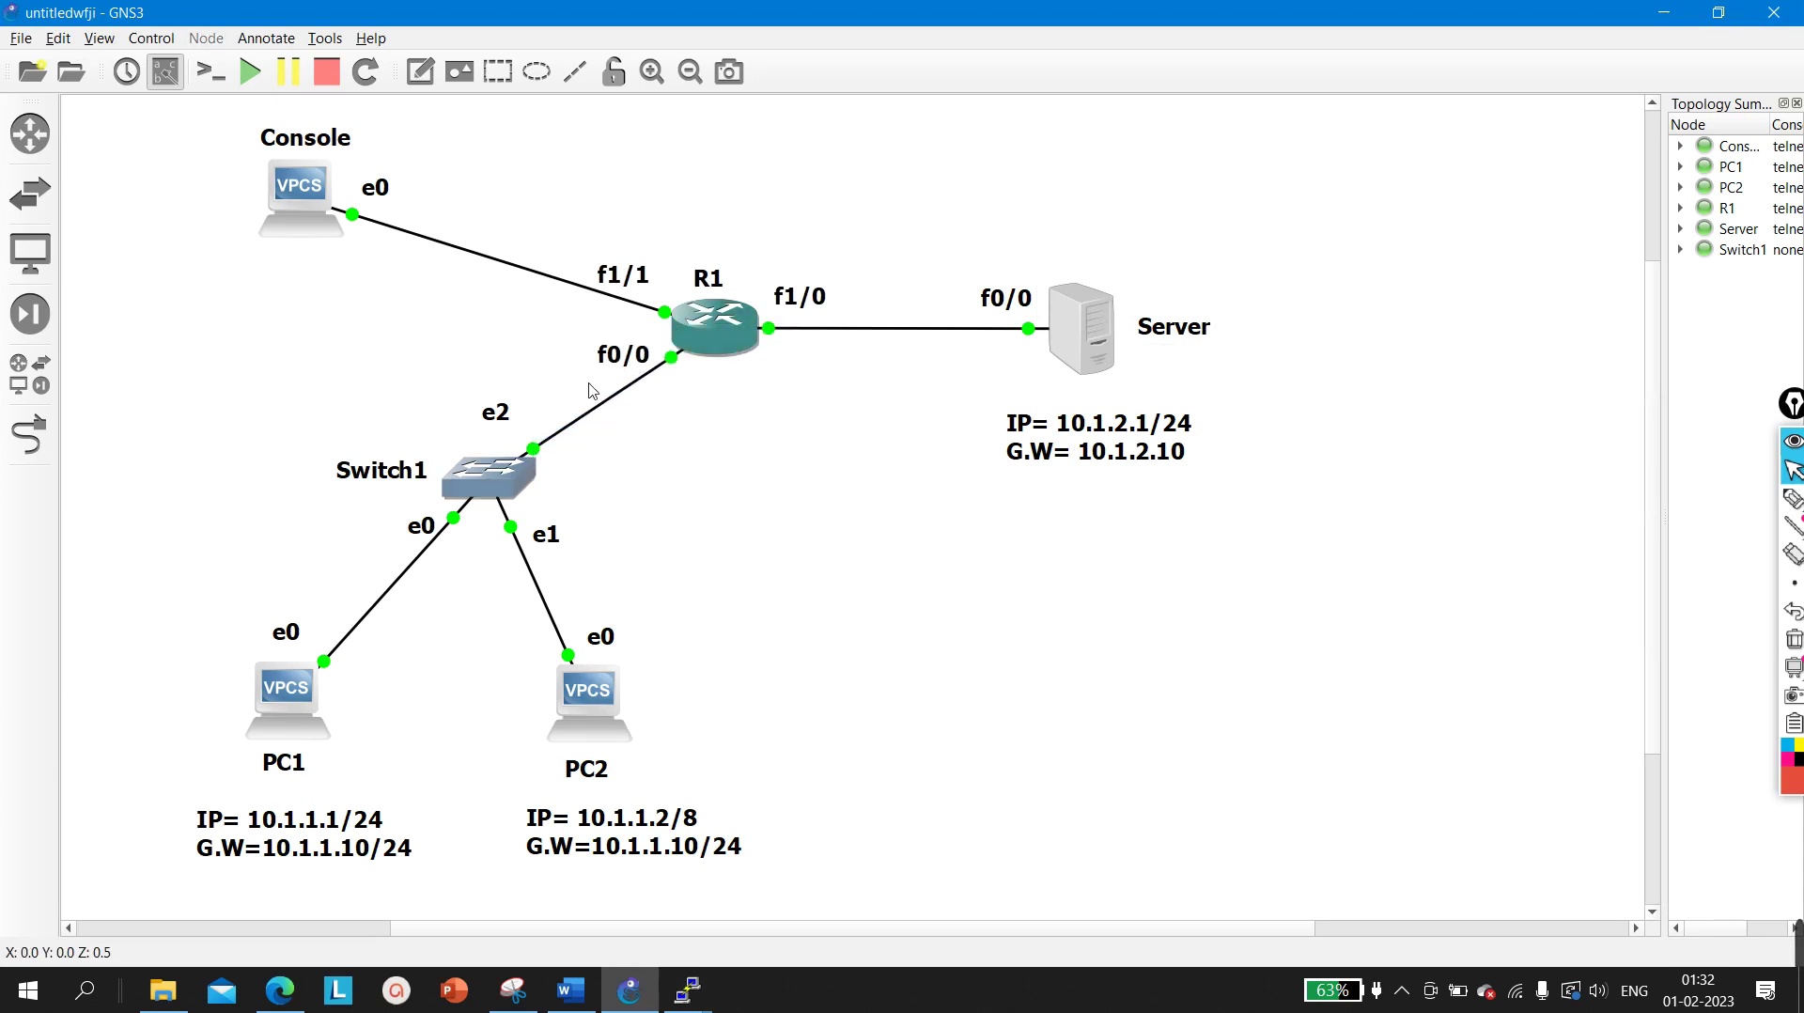
drag(566, 350, 822, 425)
click(823, 424)
drag(499, 650, 709, 780)
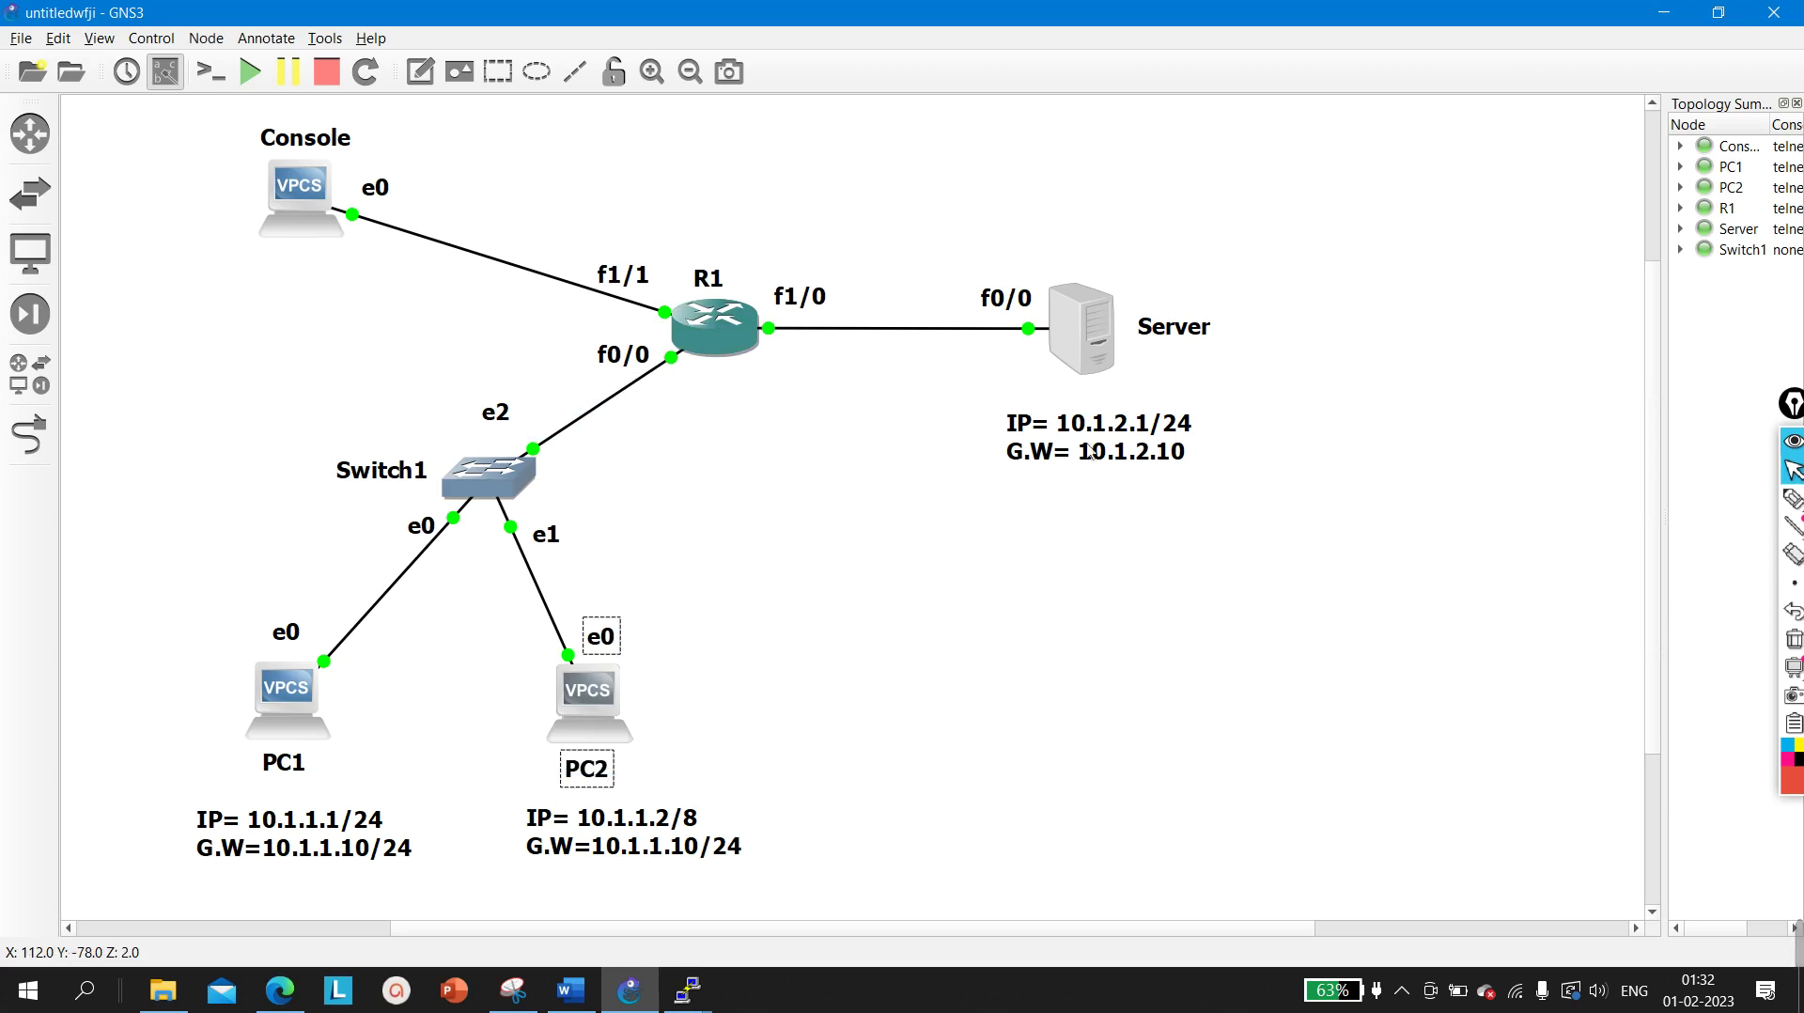
double_click(1060, 423)
drag(1059, 423, 1169, 440)
drag(657, 188, 789, 358)
drag(518, 352, 804, 434)
drag(1024, 385, 1240, 433)
click(1312, 479)
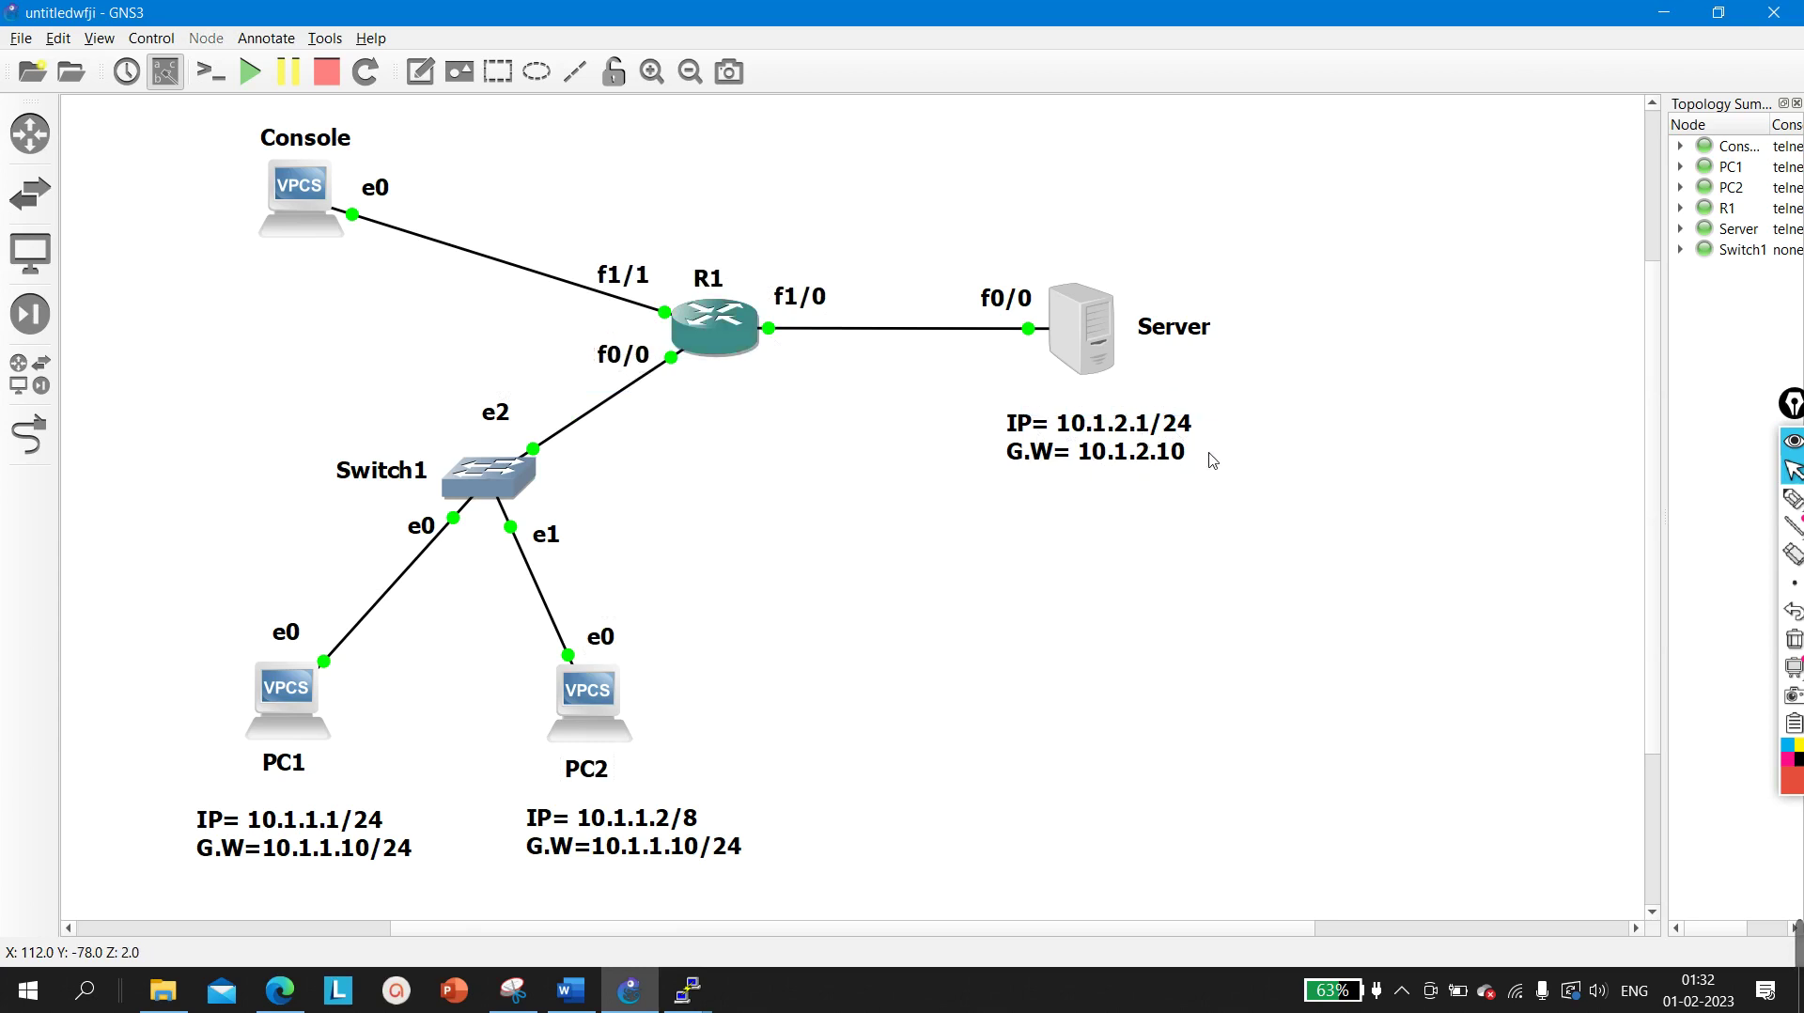
Run show ip int f0/0 in the maximized R1 console, highlight the Proxy ARP line, and restore the window size
click(703, 1002)
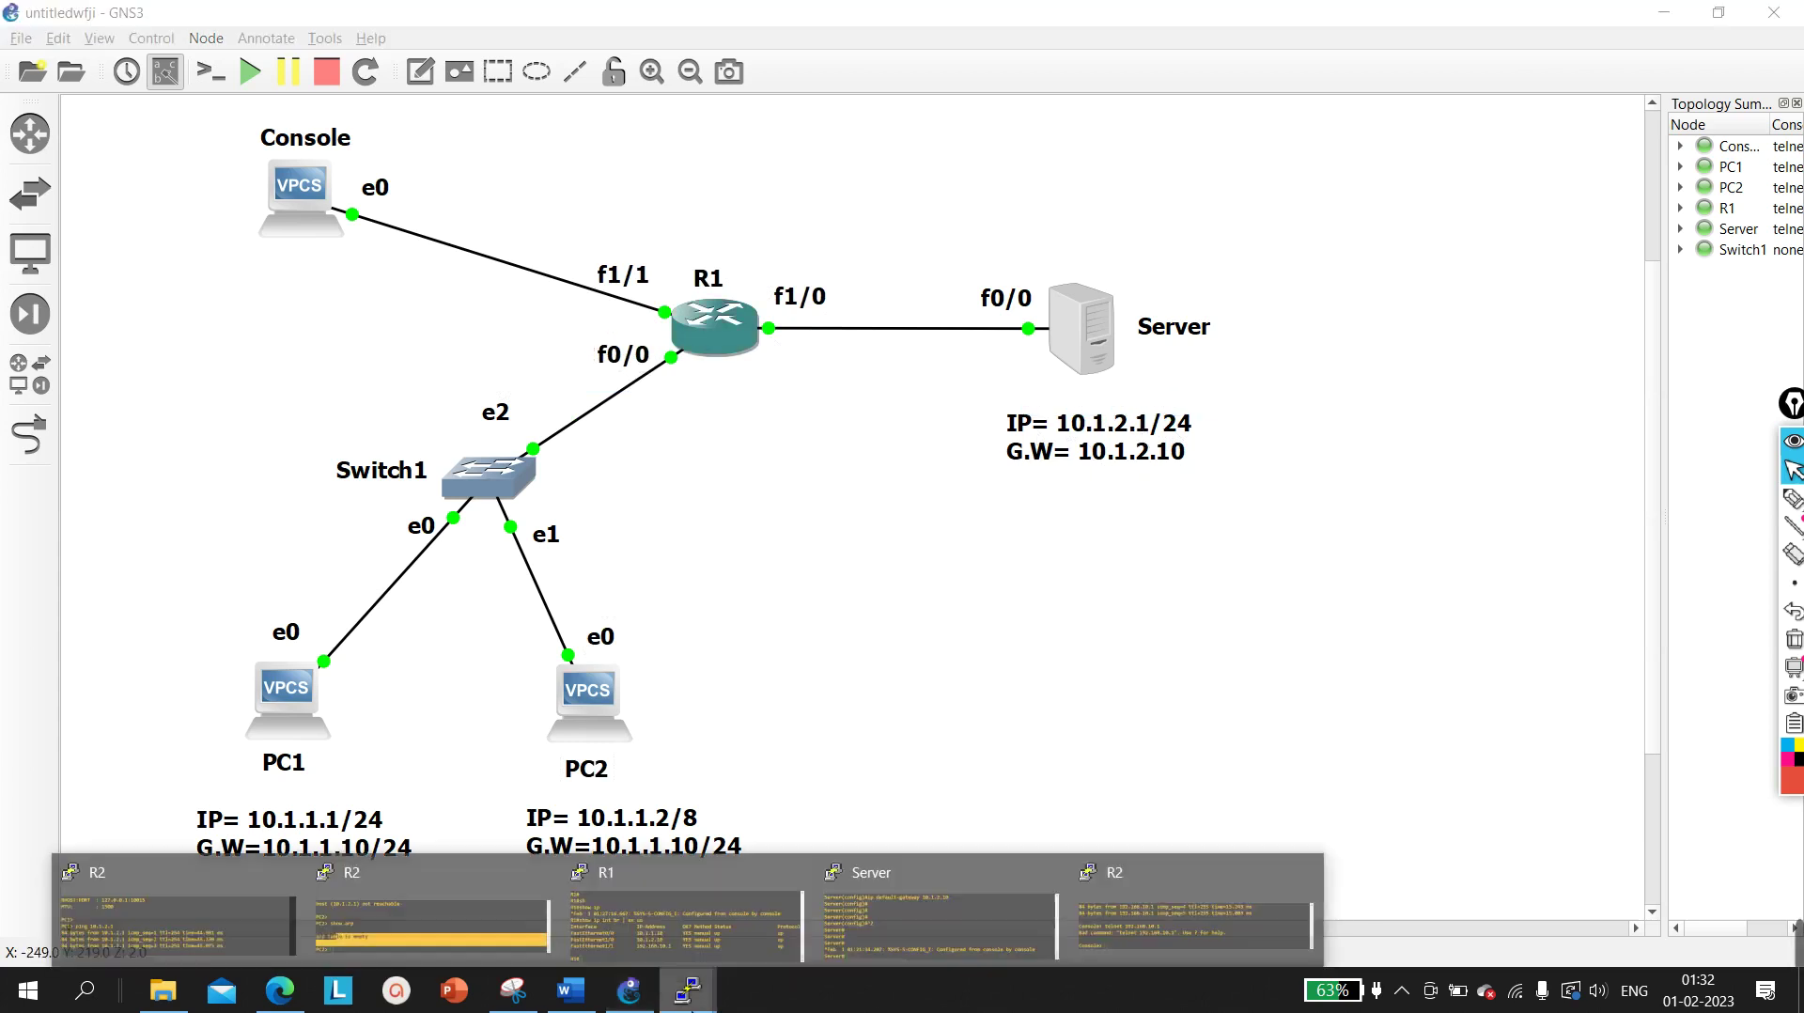
click(693, 920)
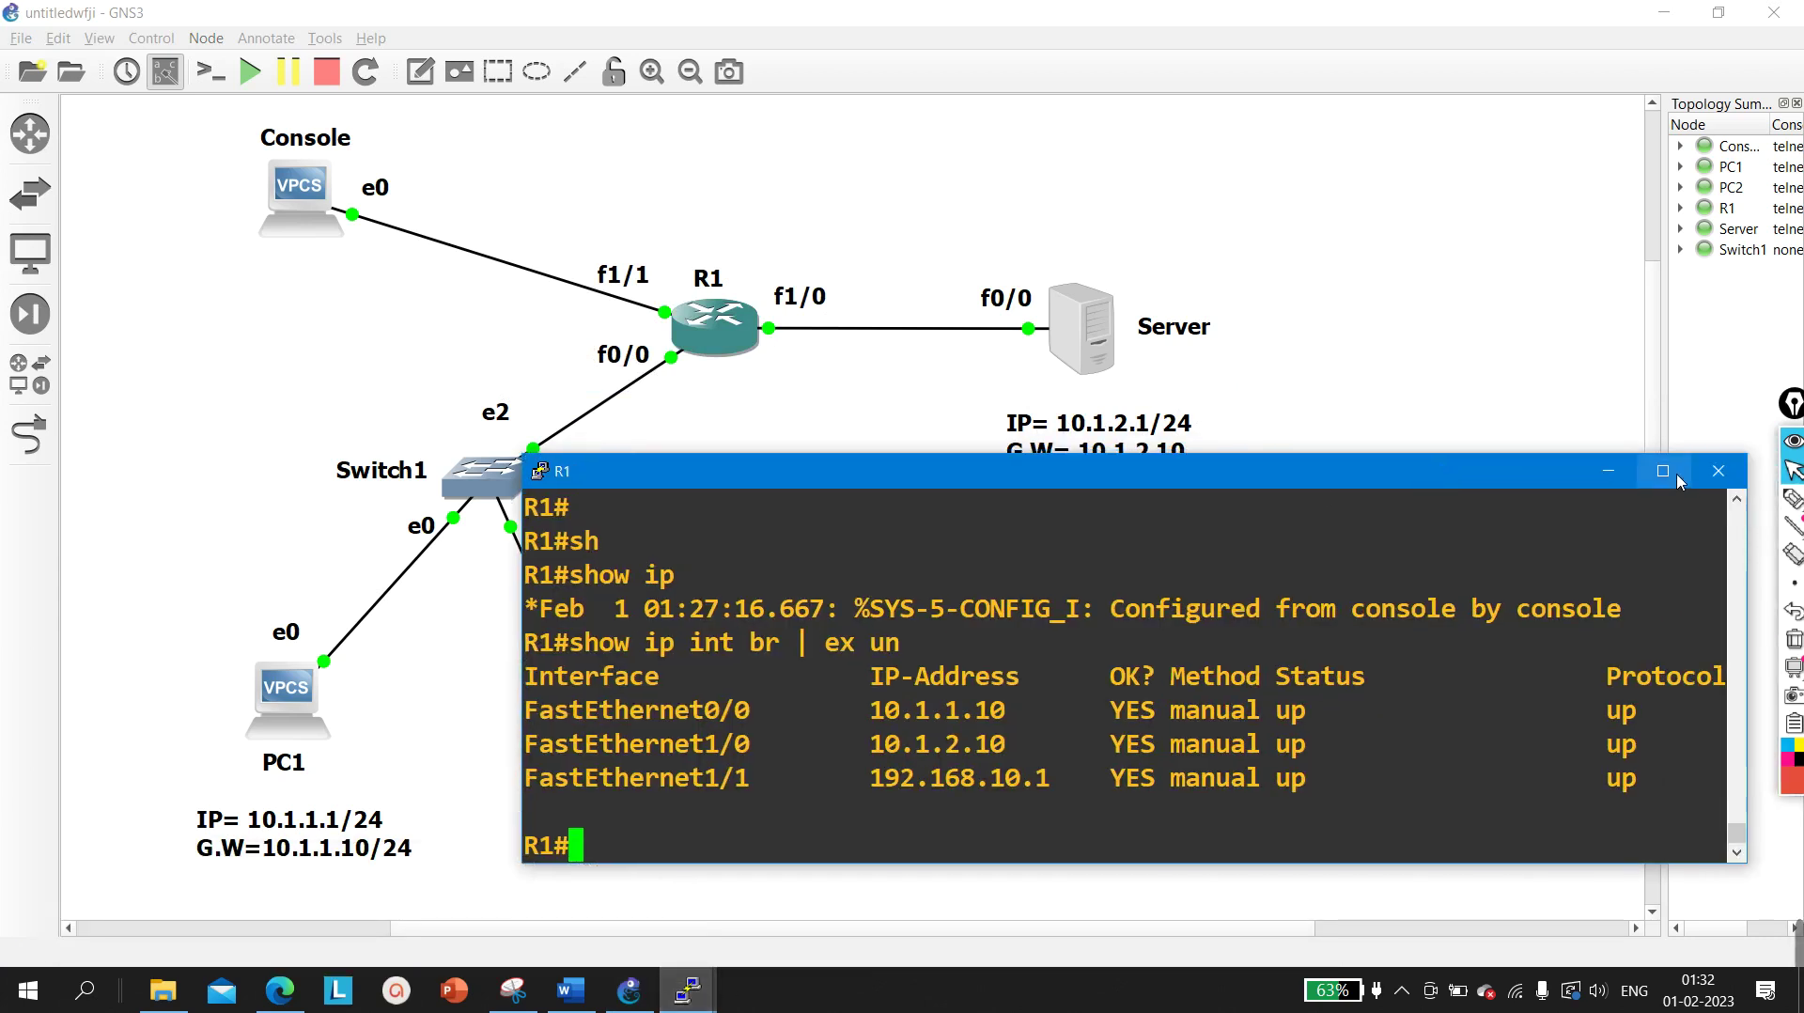
double_click(1662, 465)
key(Return)
key(Return)
text(sh)
key(Tab)
text(ip int f0/0)
key(Return)
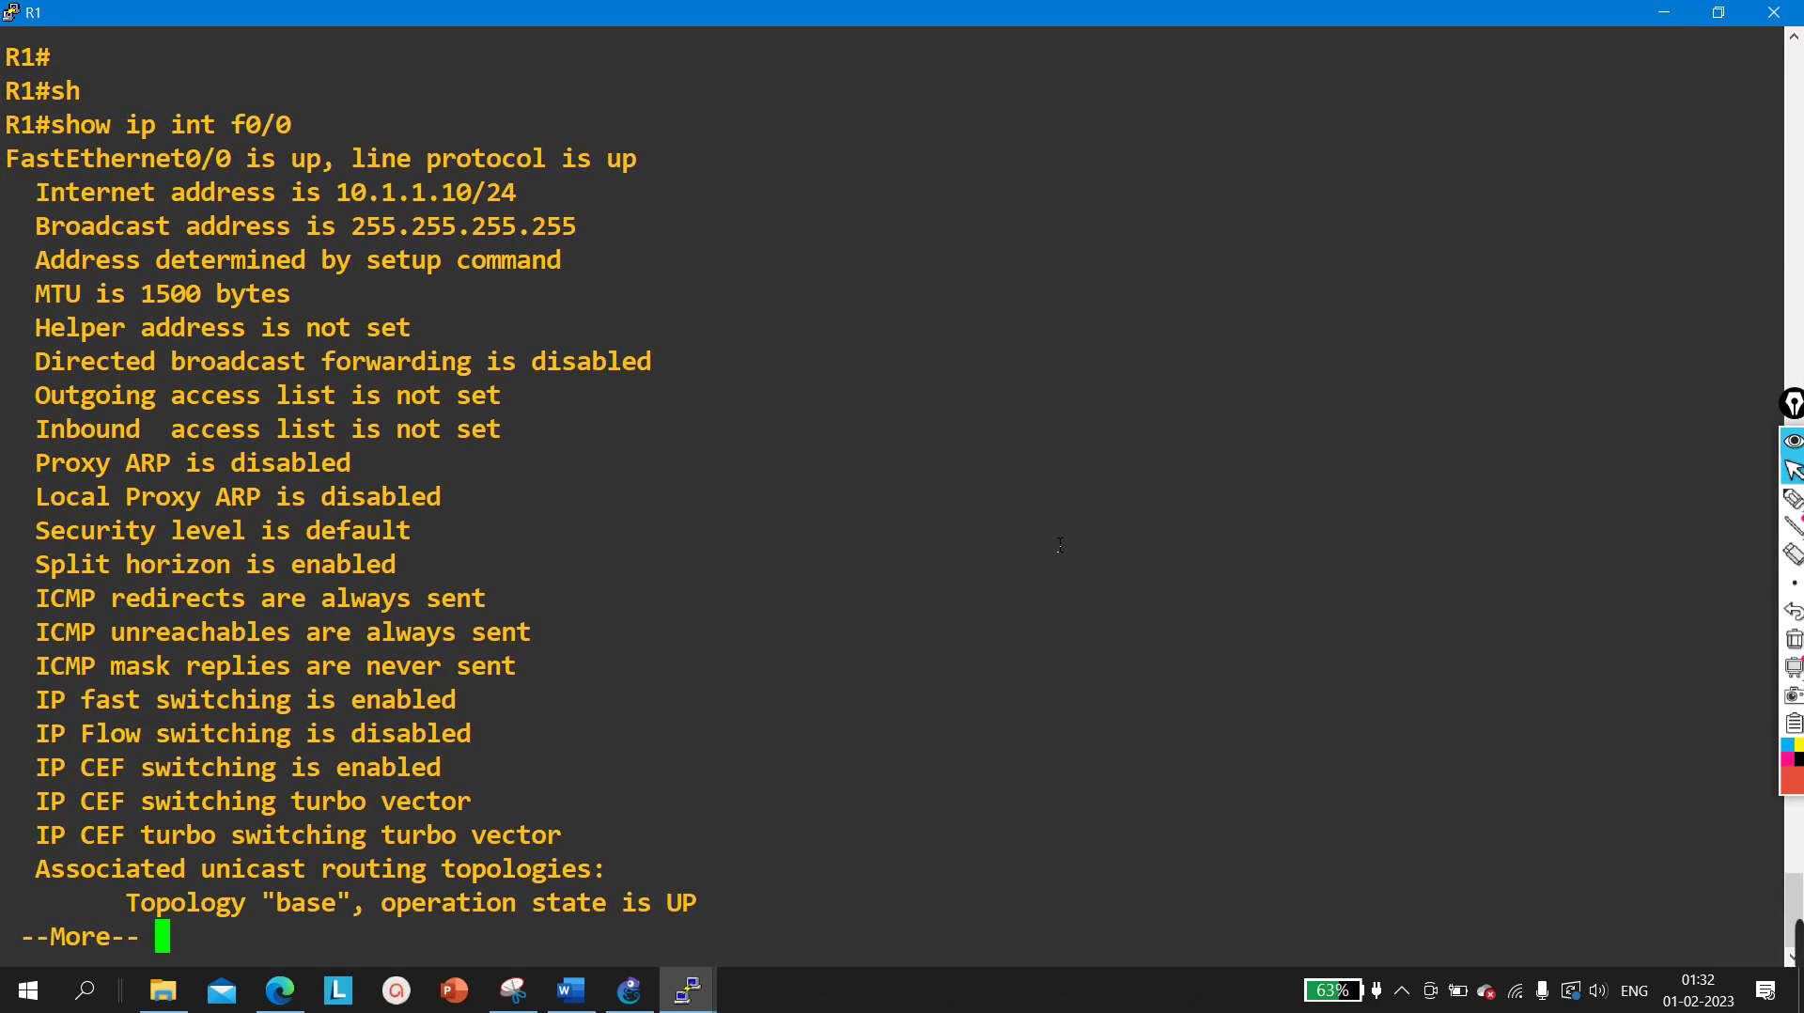
drag(36, 463, 386, 479)
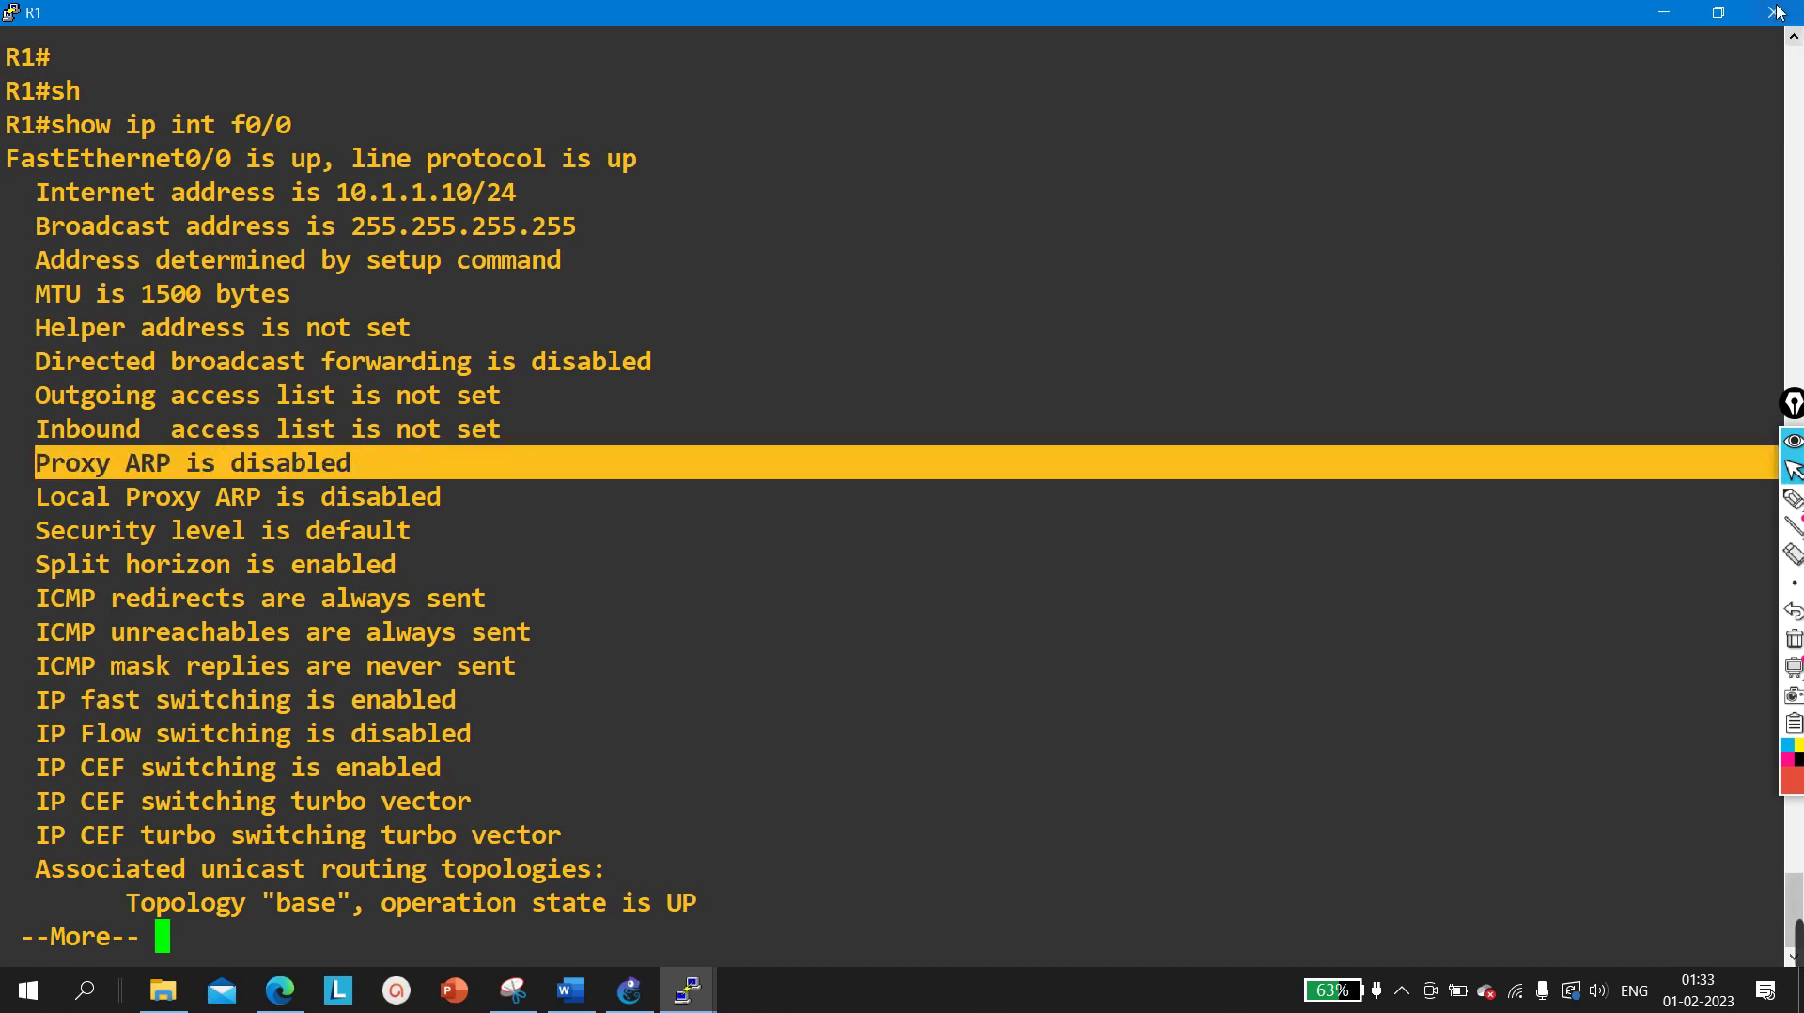
click(1718, 13)
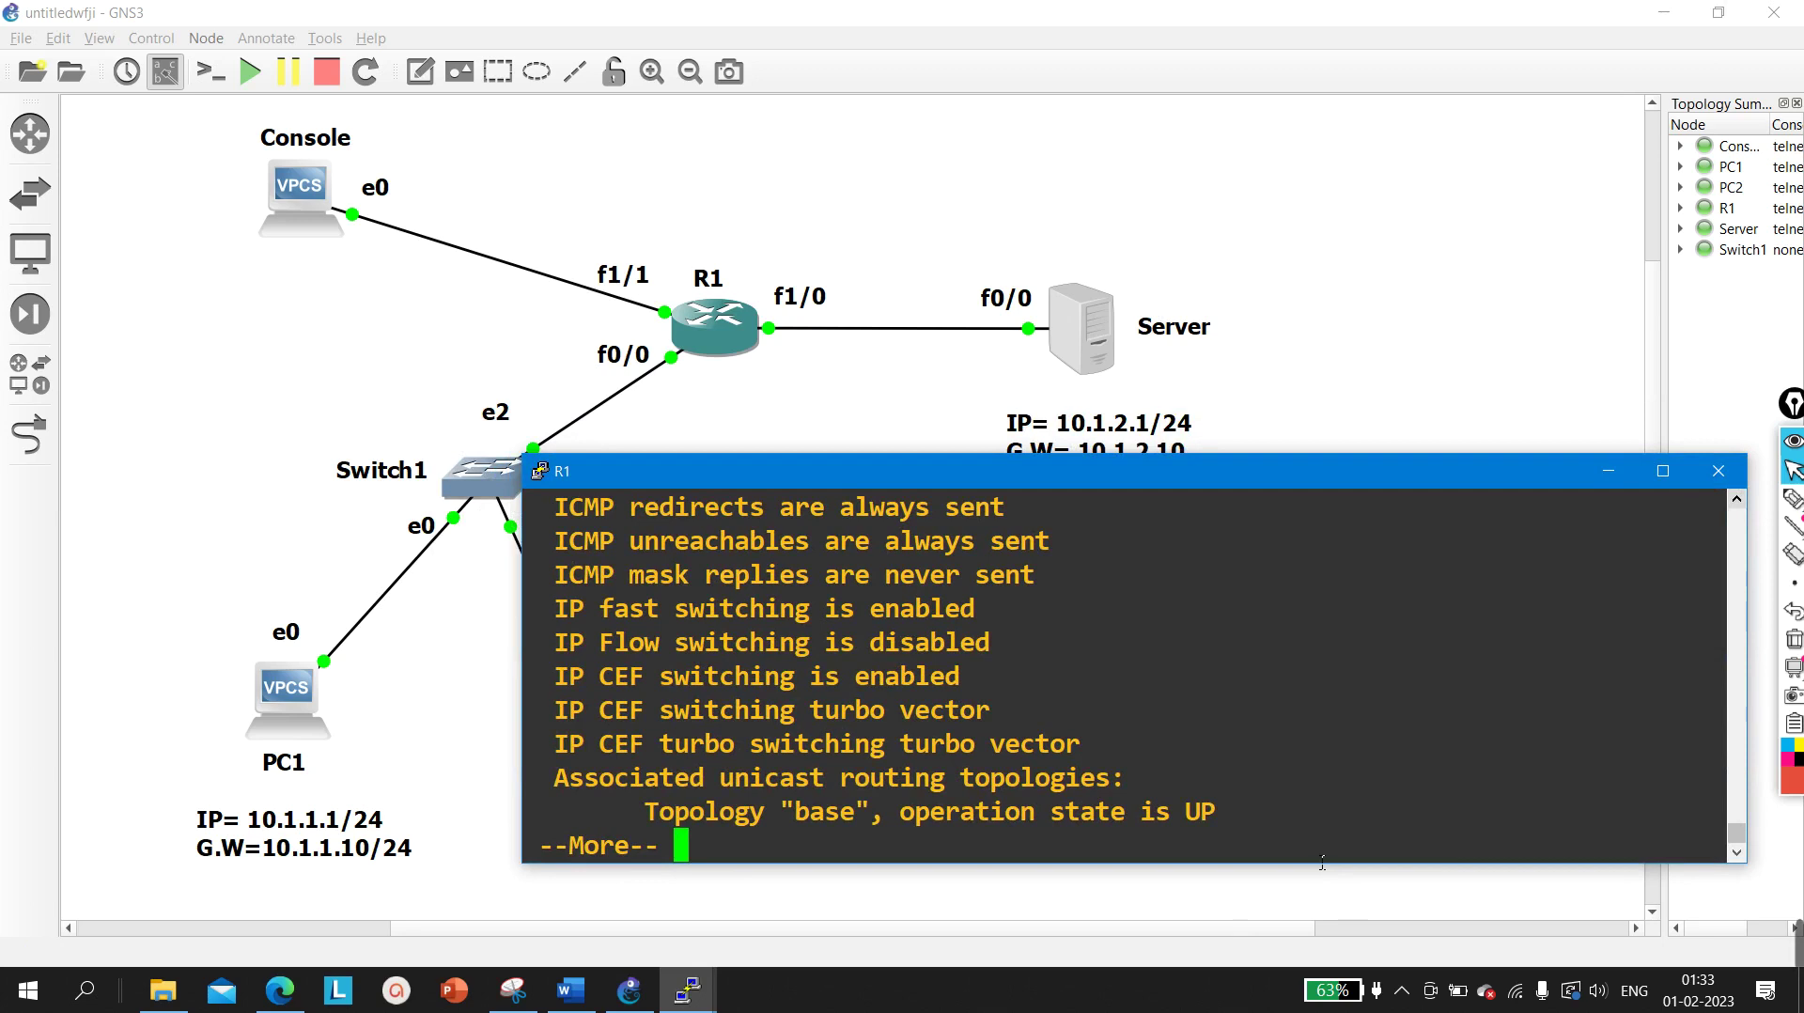
Exit the interface listing and enter configuration mode for interface f0/0 on R1
key(Return)
text(conf)
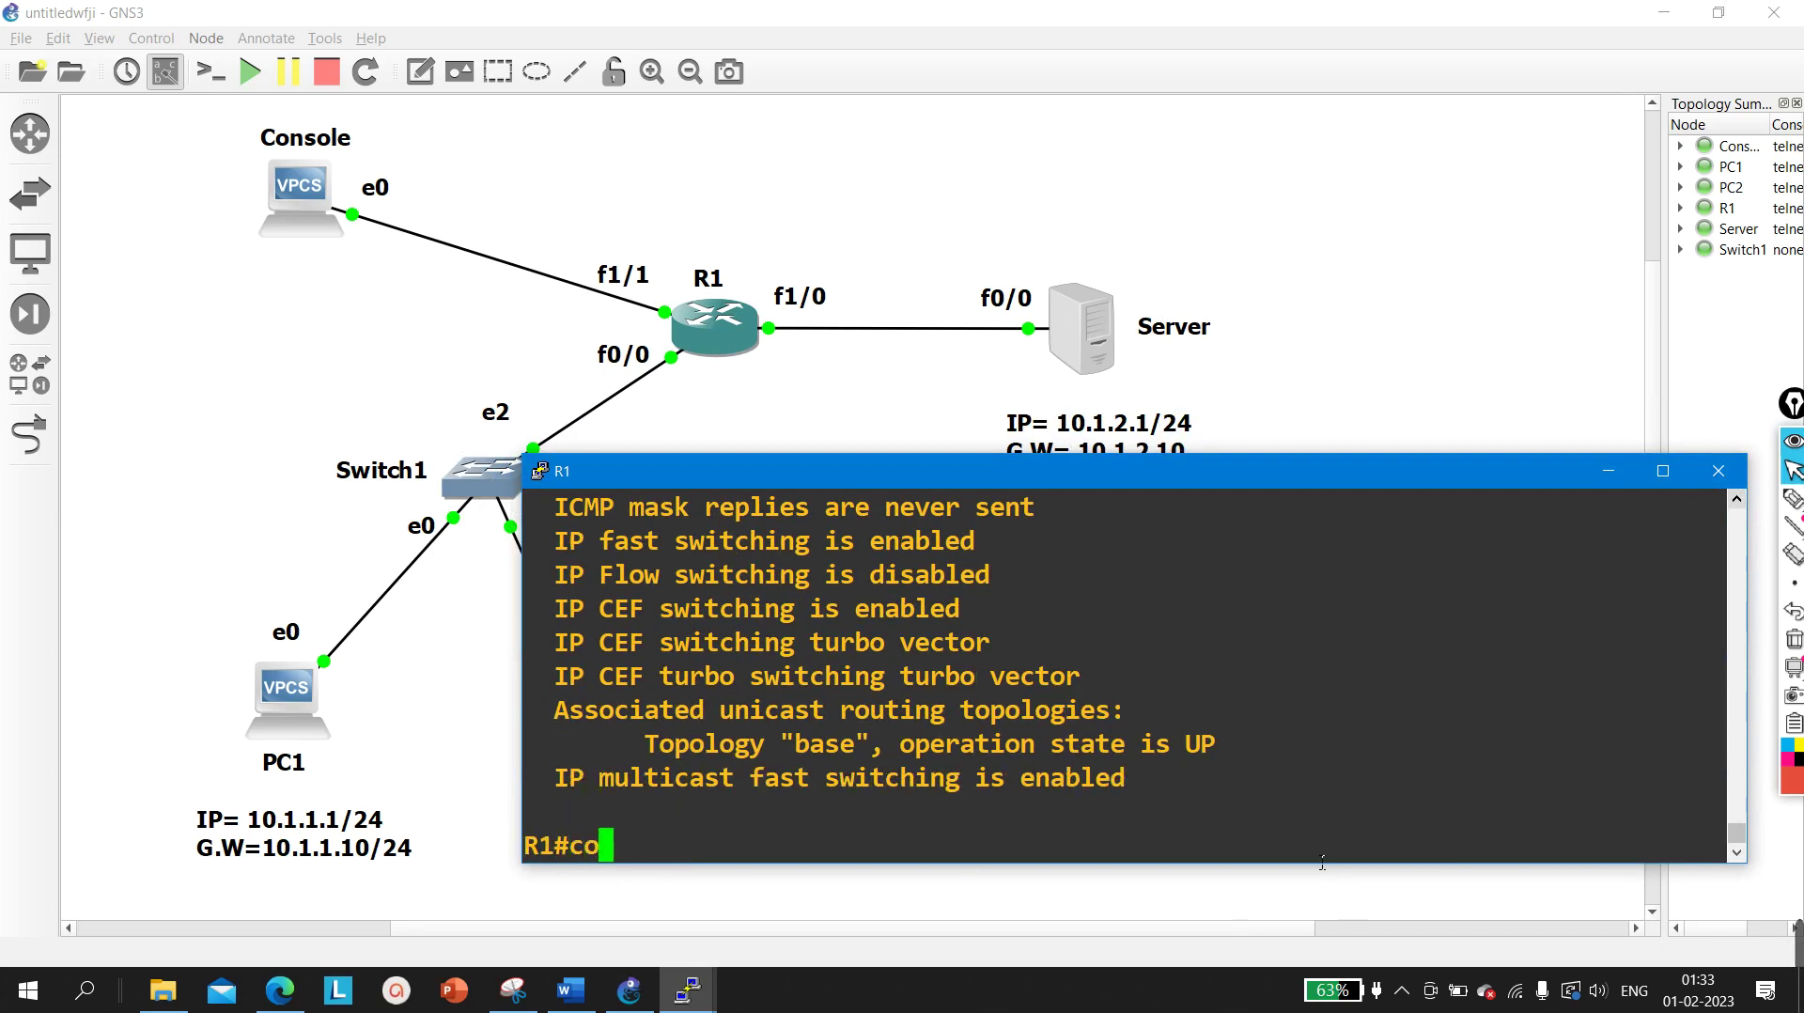
key(Tab)
key(Return)
key(Return)
key(Return)
key(Return)
text(int f0/0)
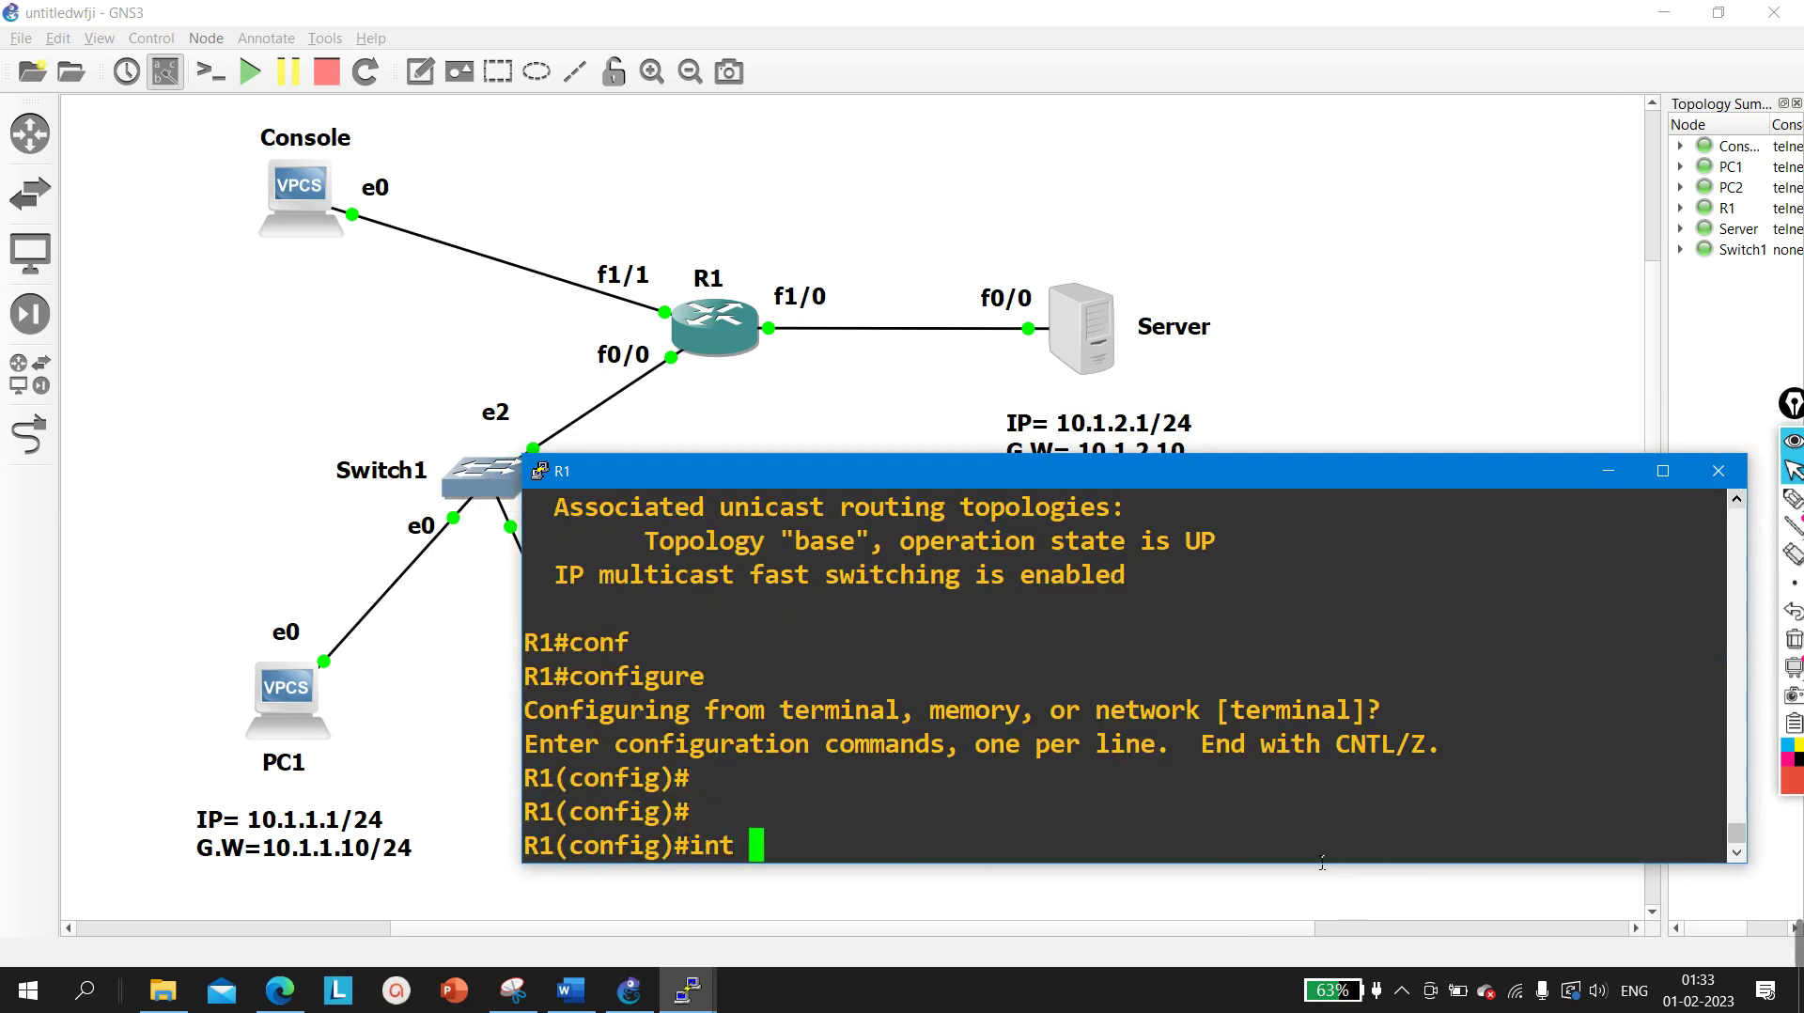
key(Return)
key(Return)
key(Return)
key(Return)
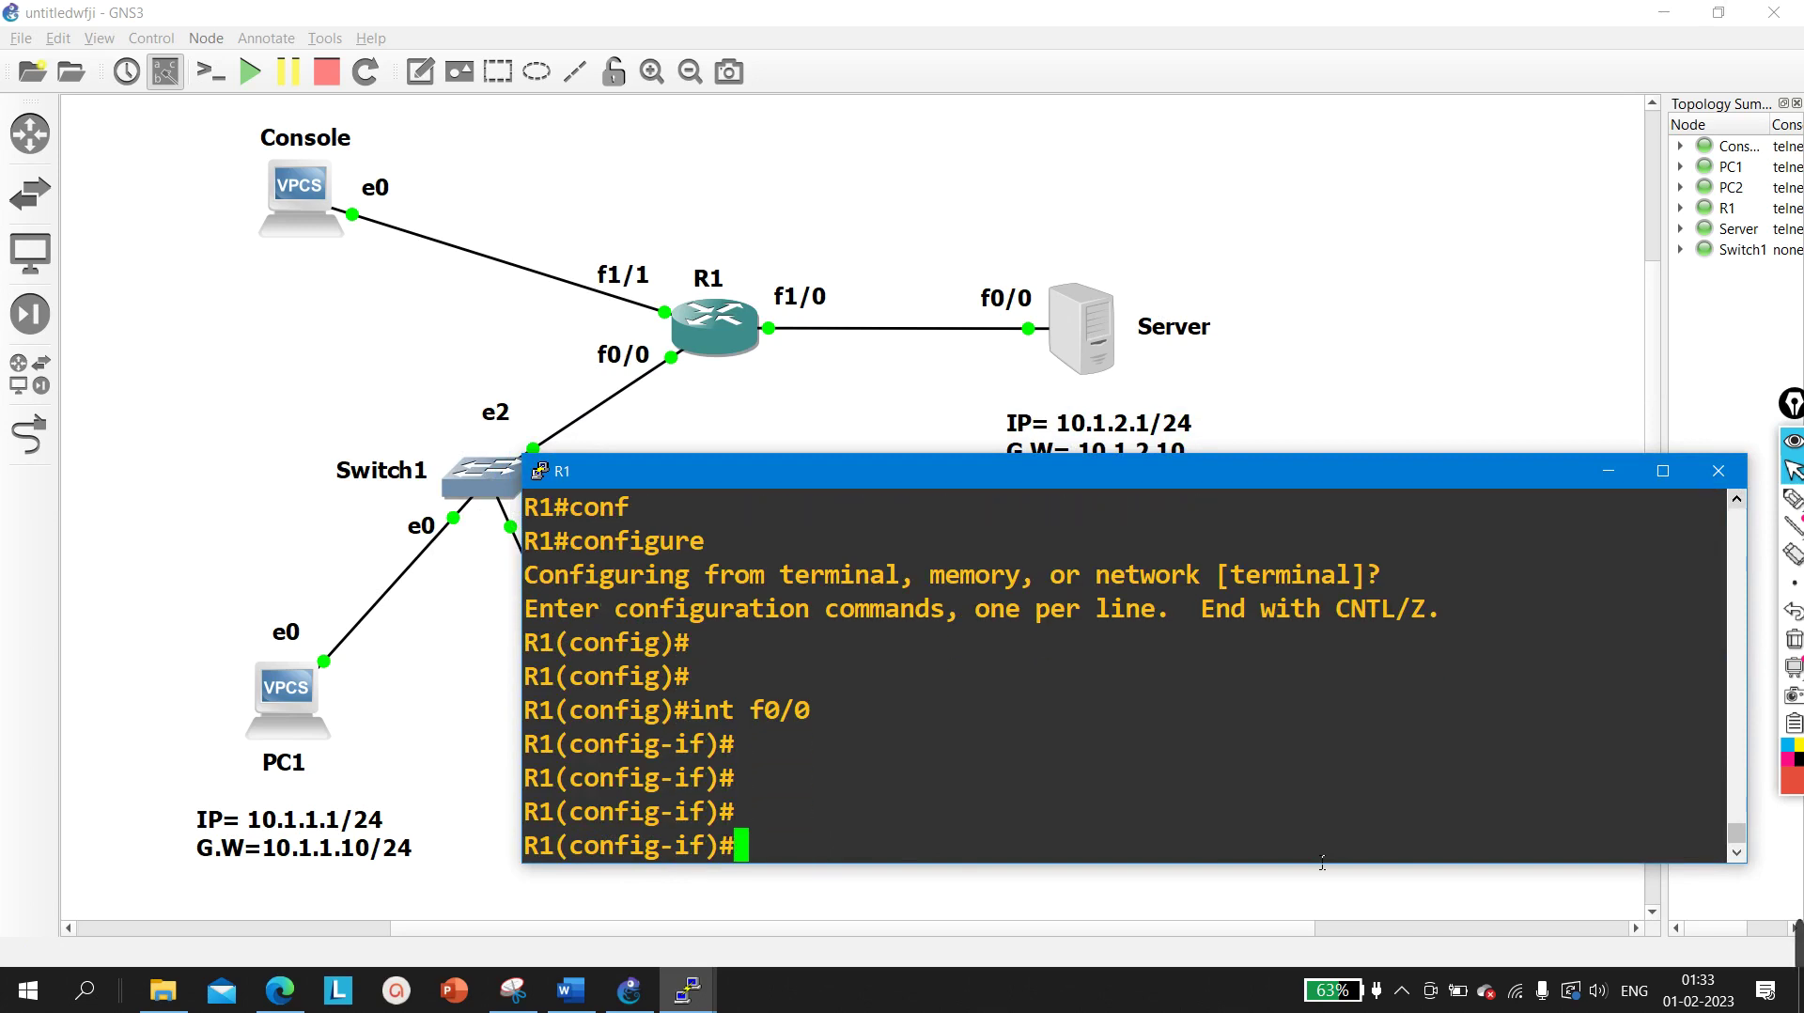
Enable proxy ARP on f0/0 with ip proxy-arp and return to R1's privileged mode
text(ip pro)
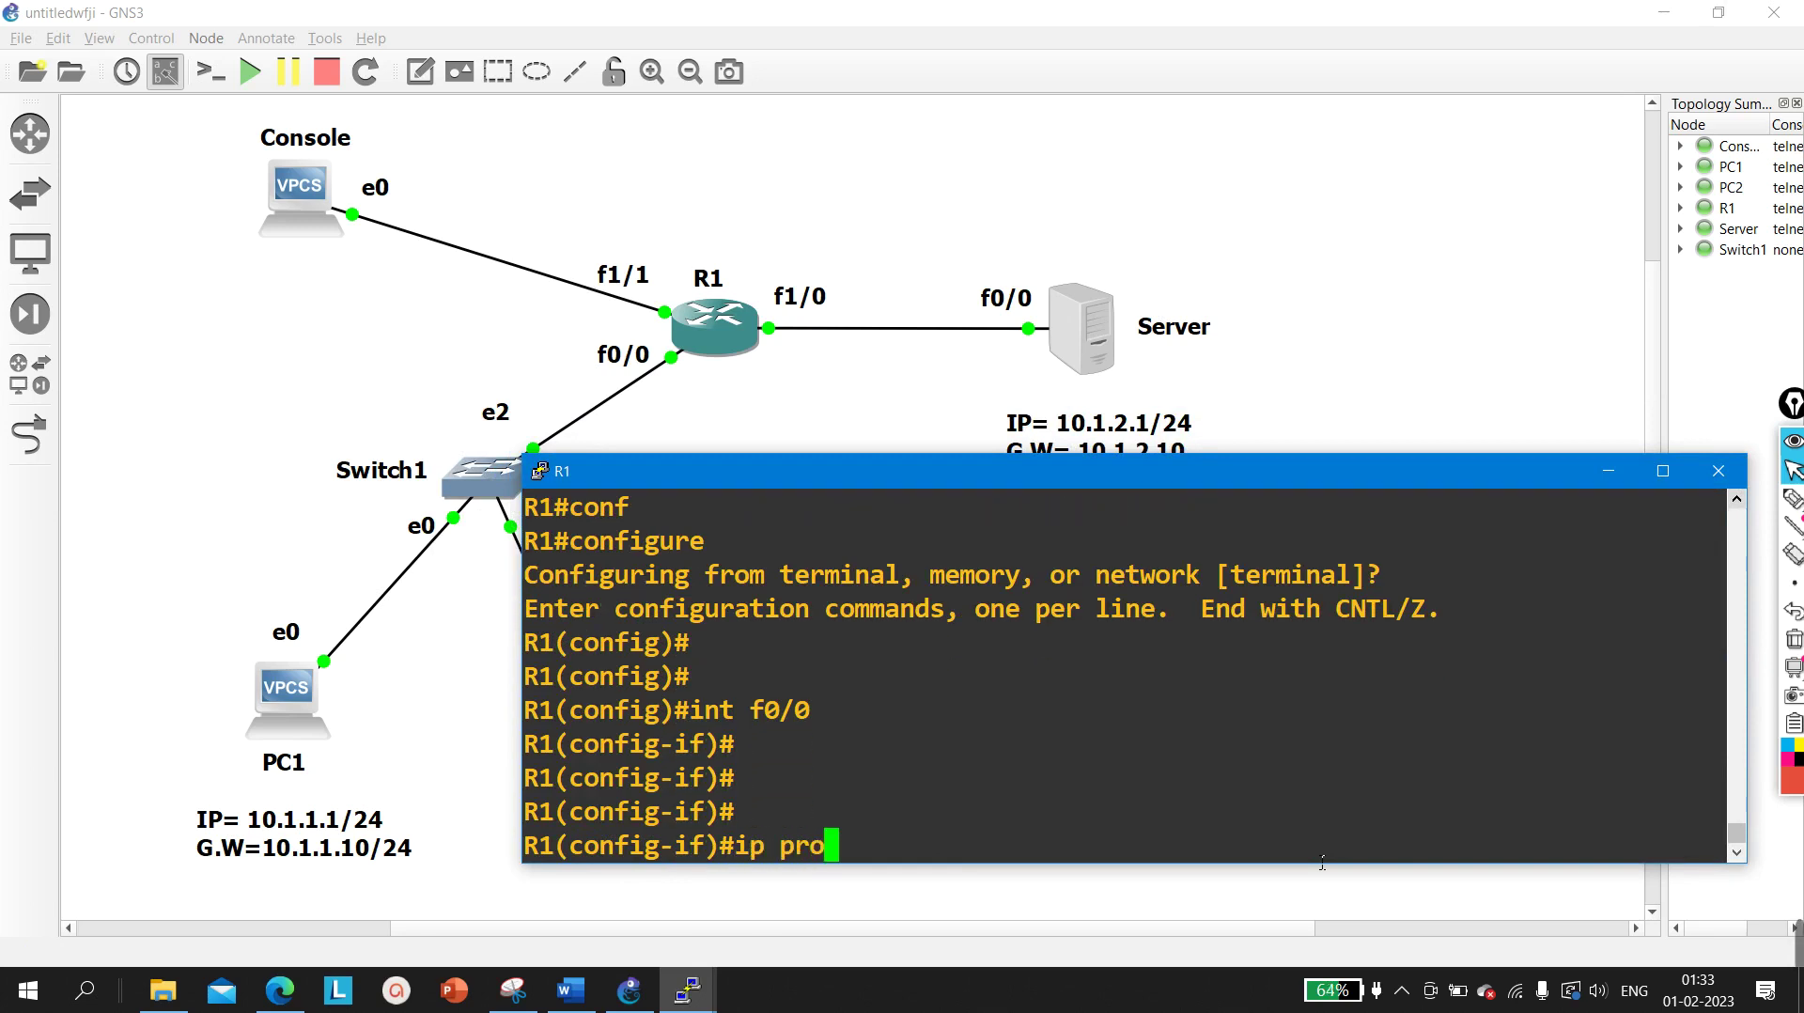
key(Tab)
text(x)
key(Tab)
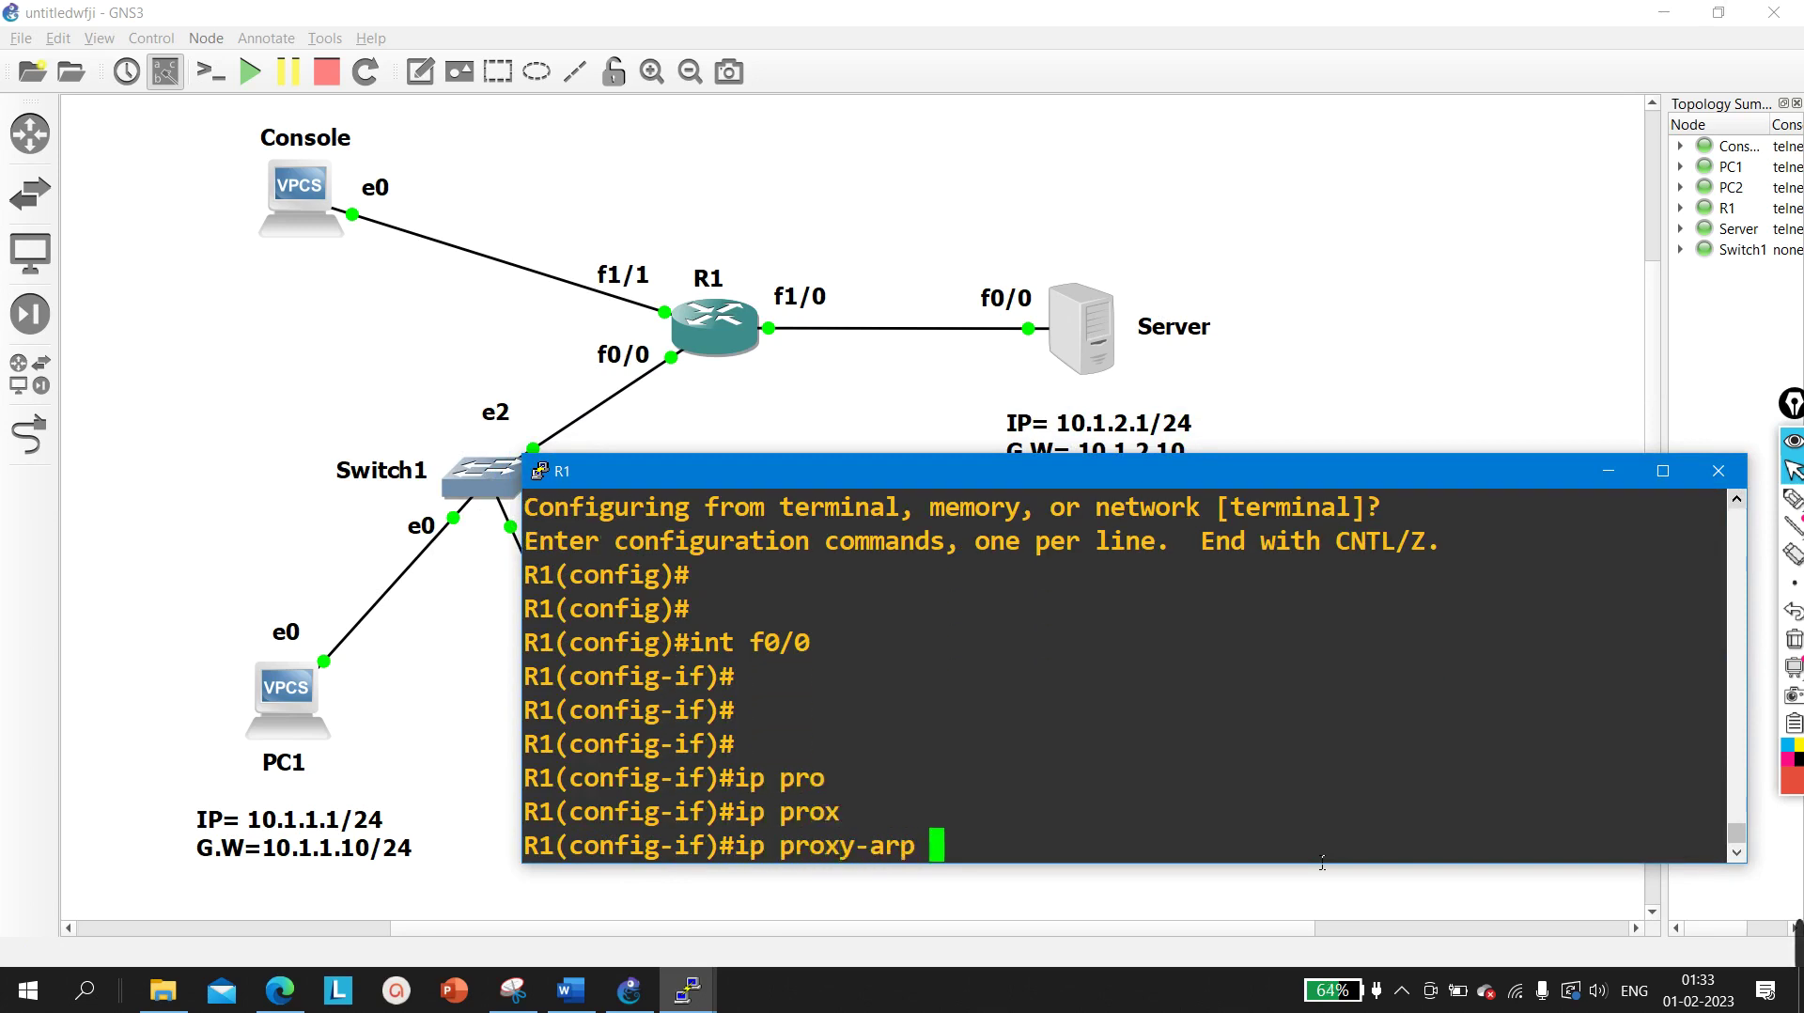
key(Return)
key(Return)
key(Return)
key(ctrl+z)
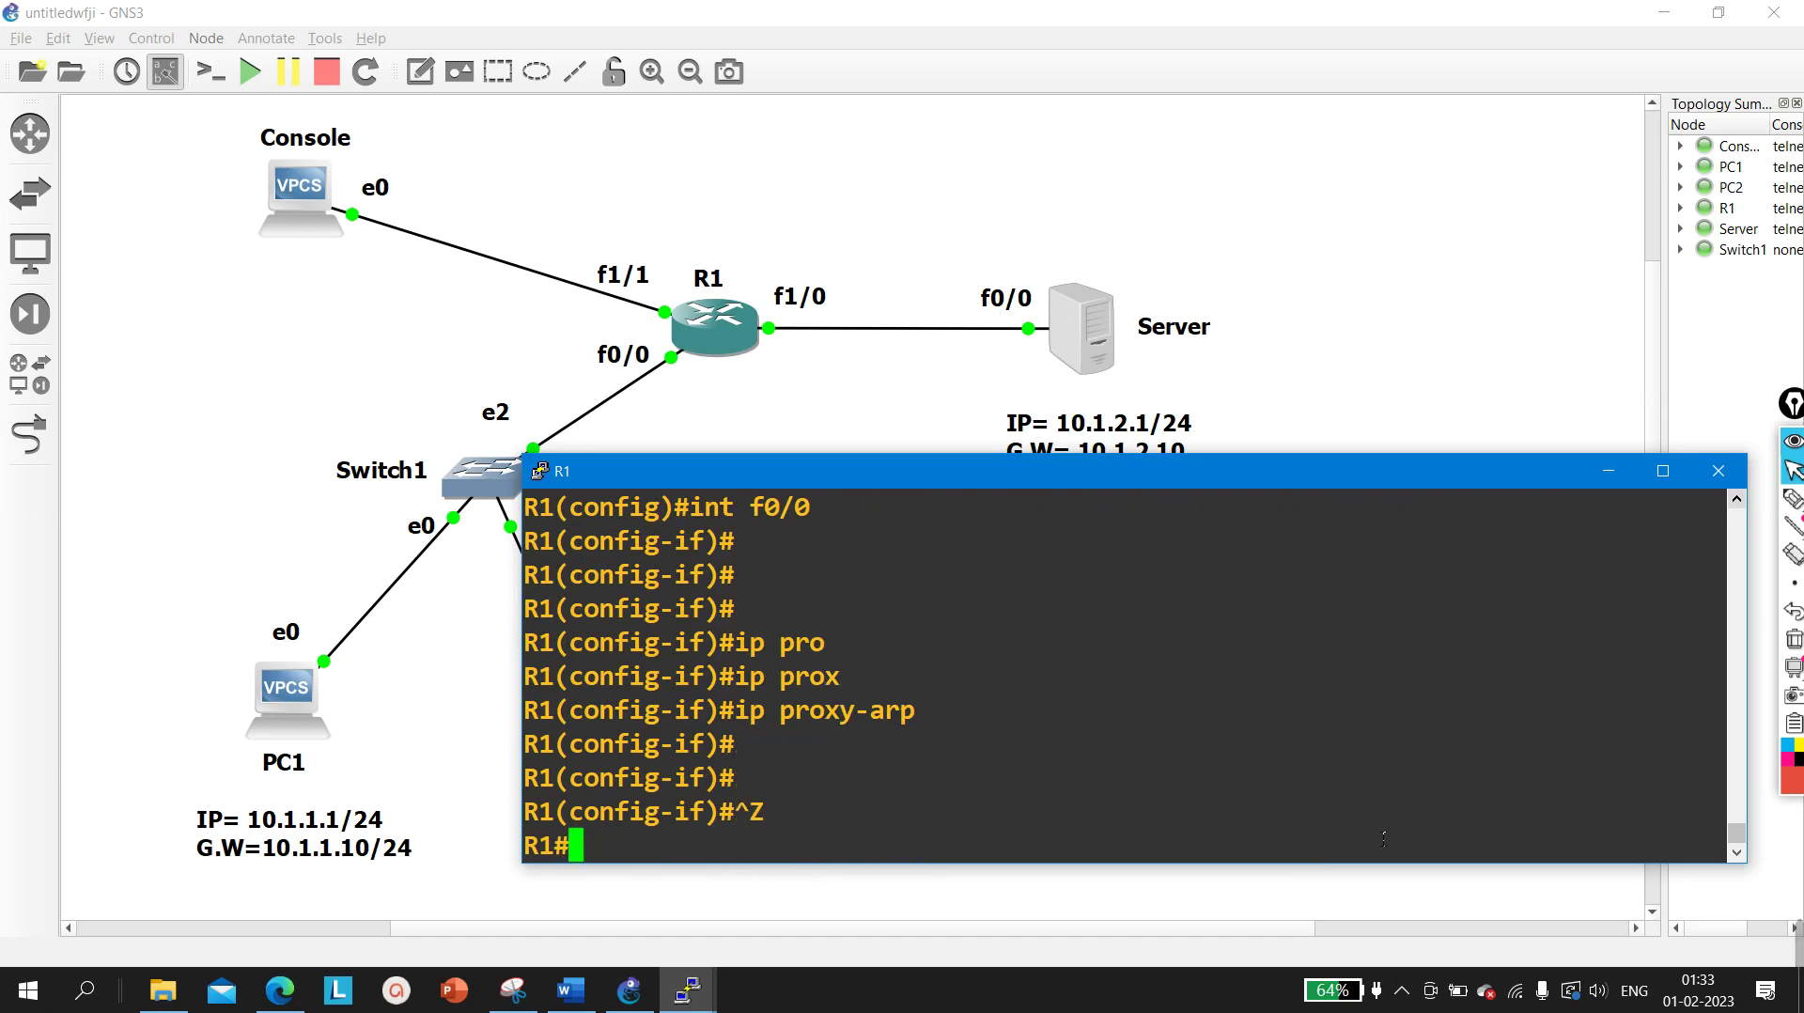
Return to the PC2 console and check its ARP table with show arp
click(1547, 271)
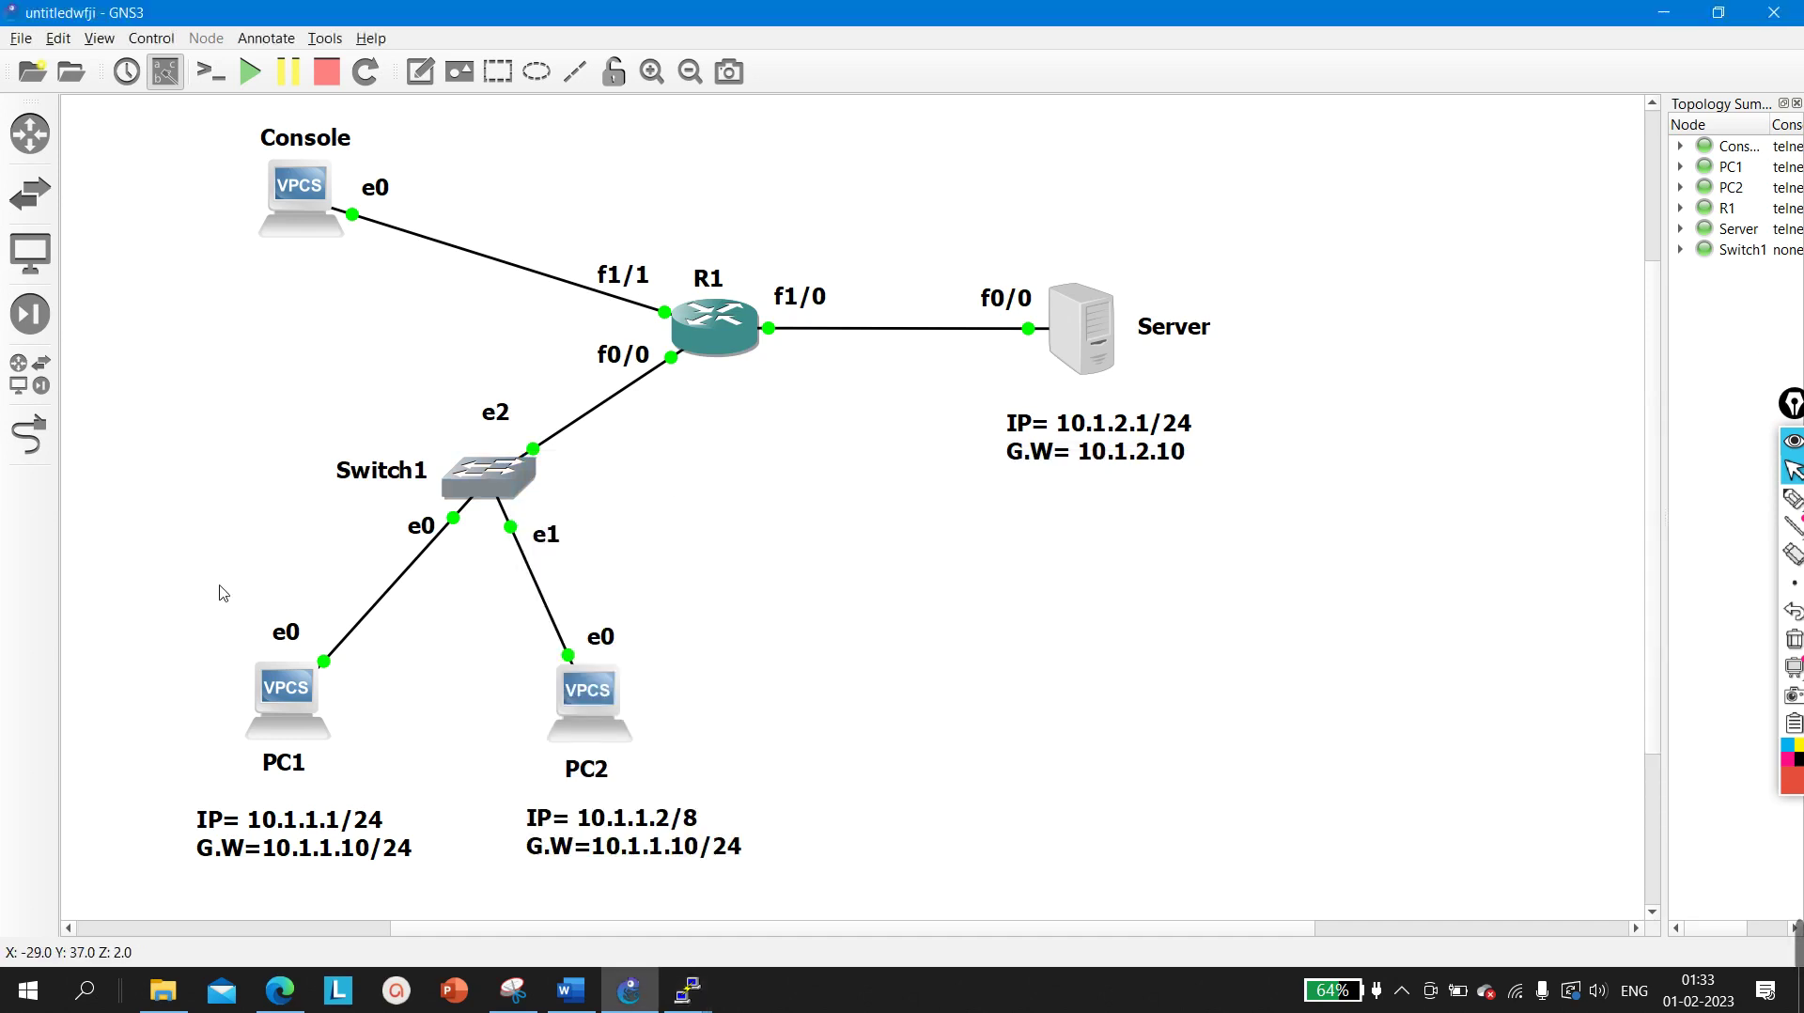
click(682, 995)
click(380, 930)
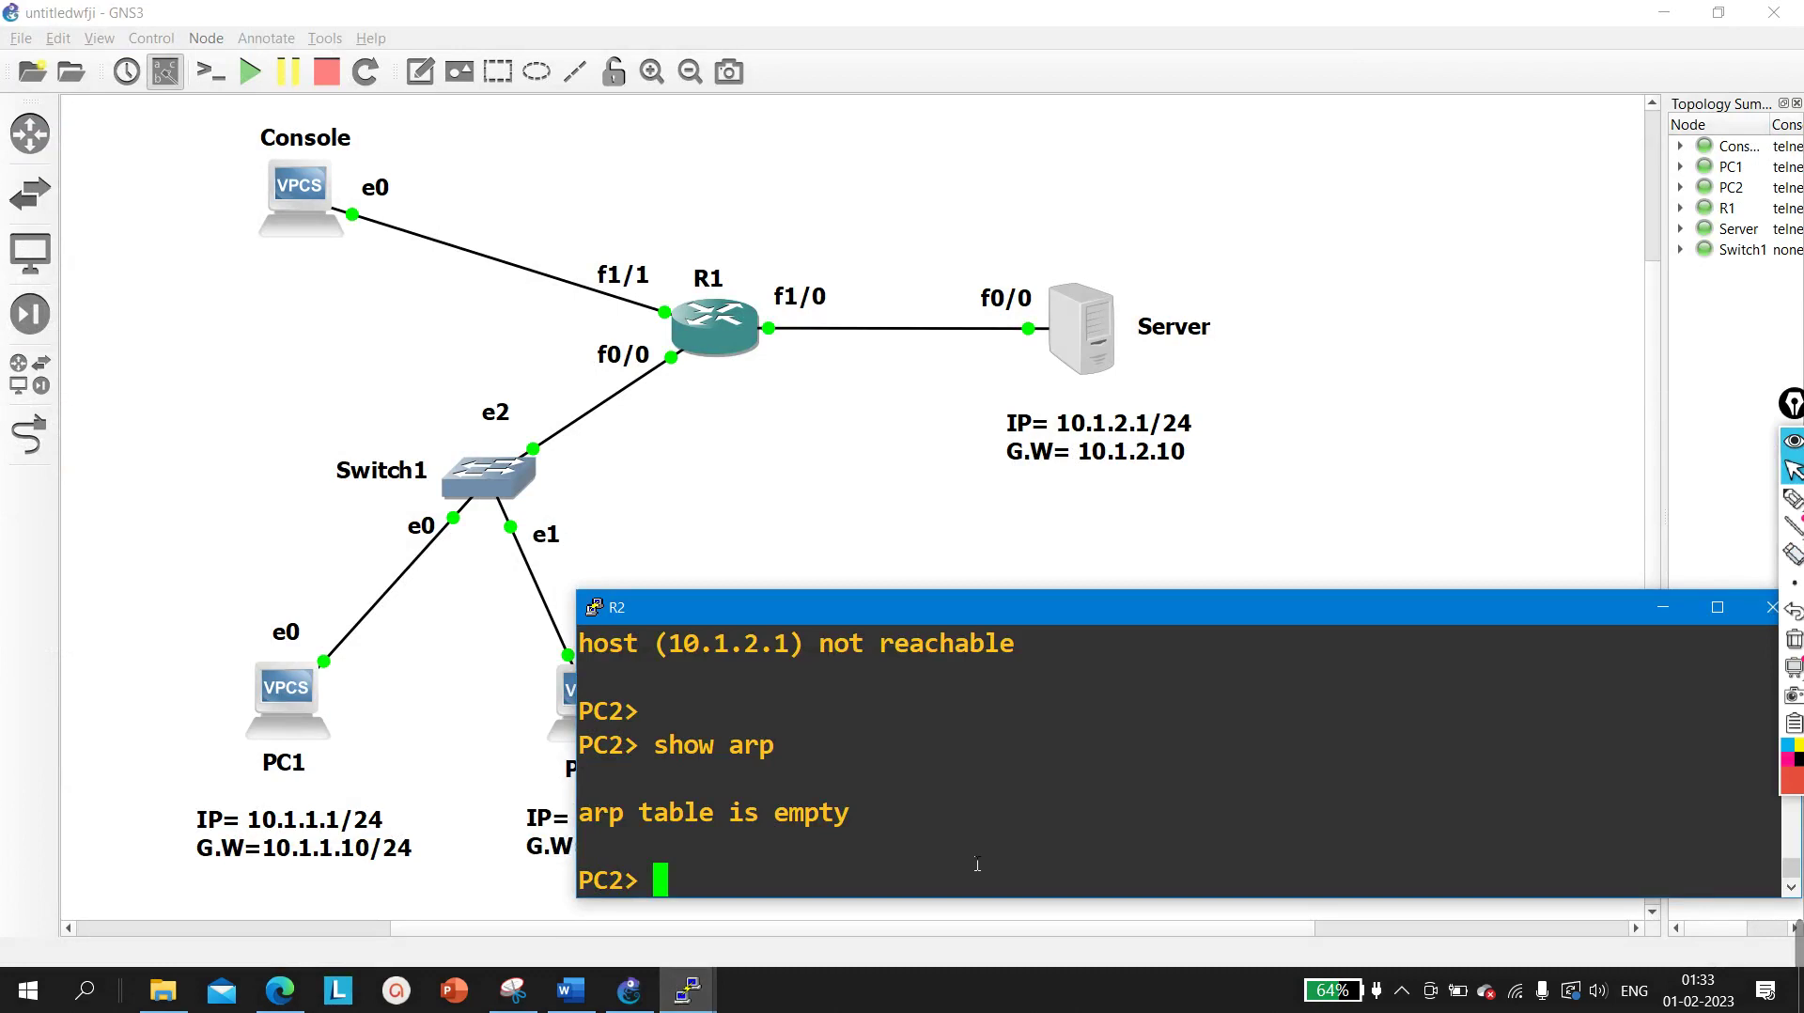
key(Up)
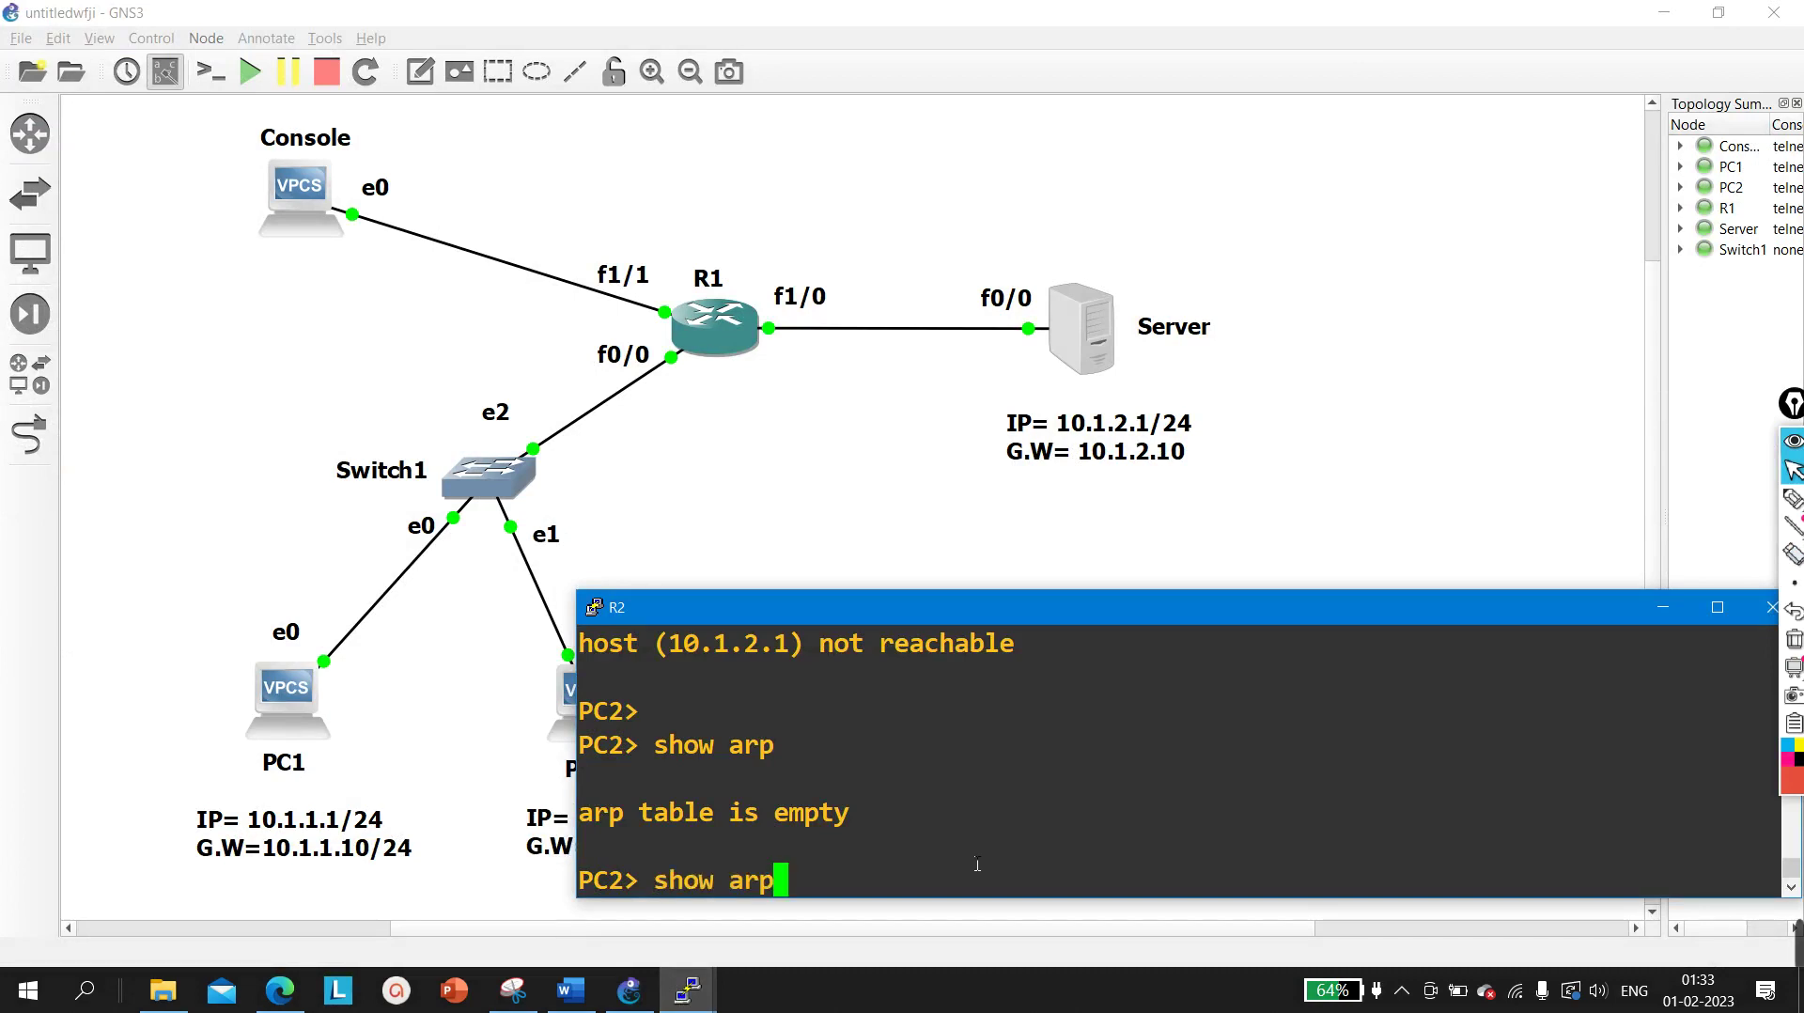
key(Up)
key(Down)
key(Return)
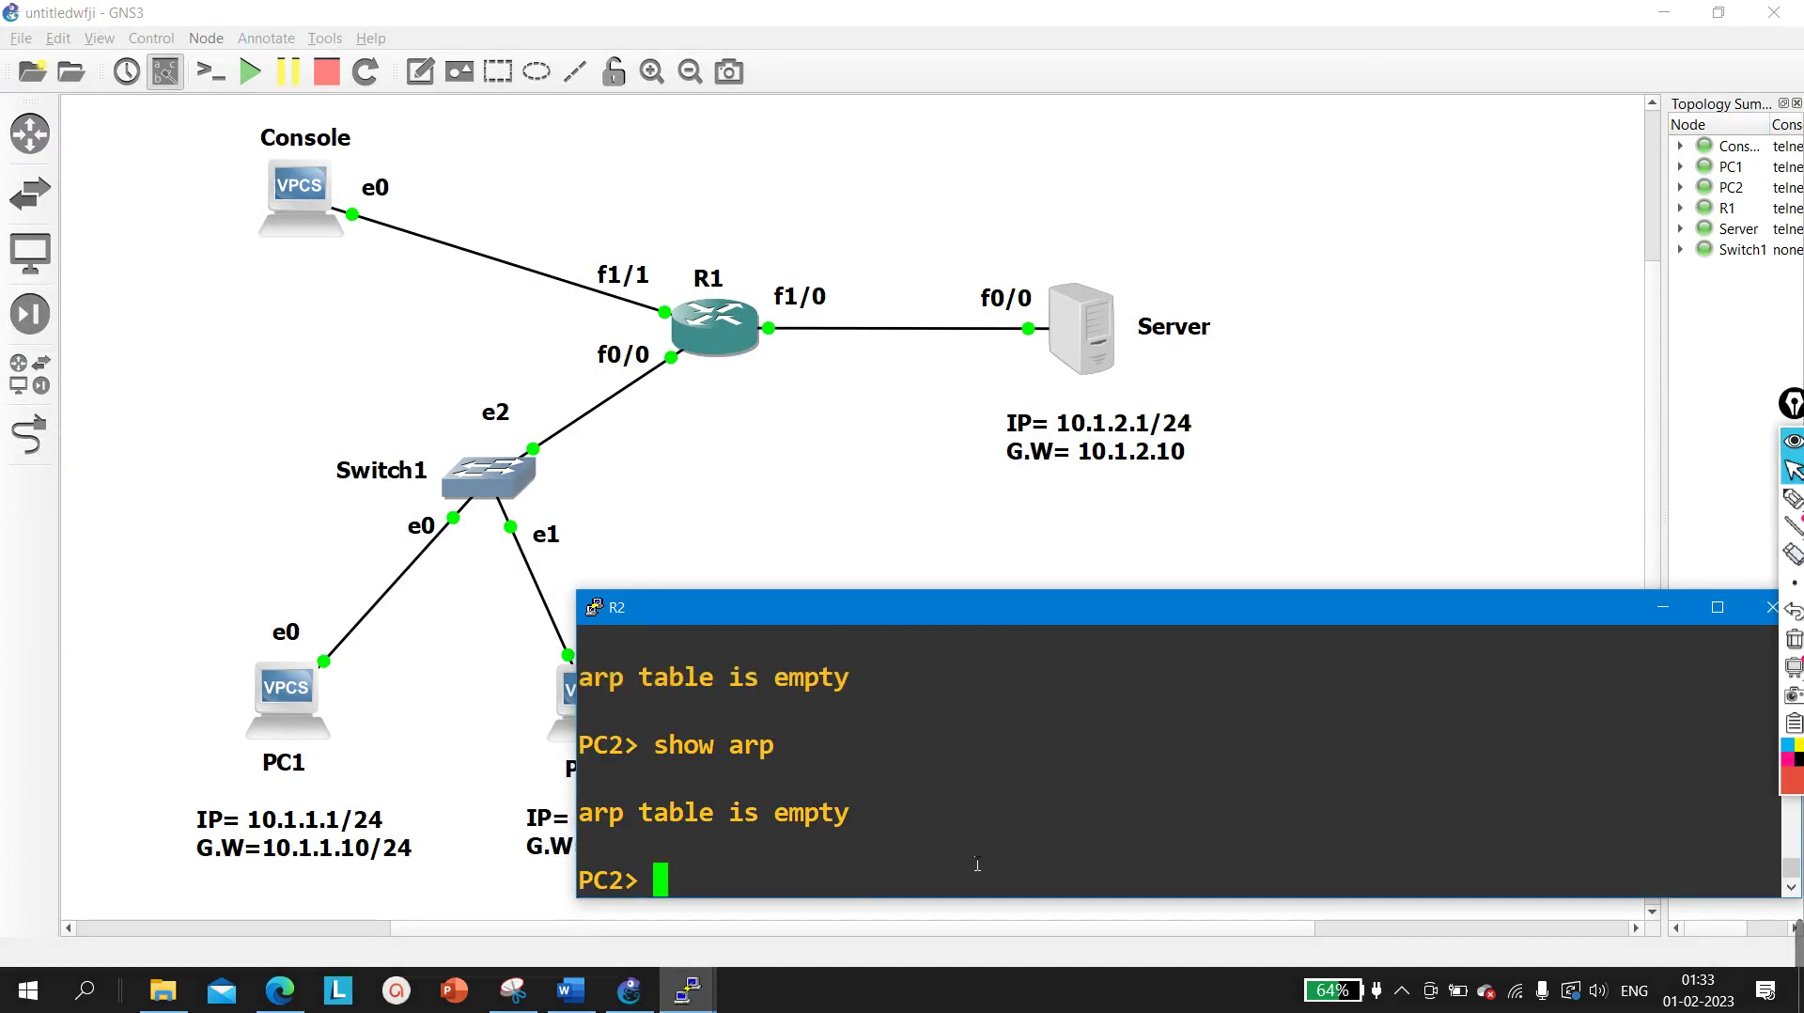
Ping the Server at 10.1.2.1 from PC2
key(Up)
key(Up)
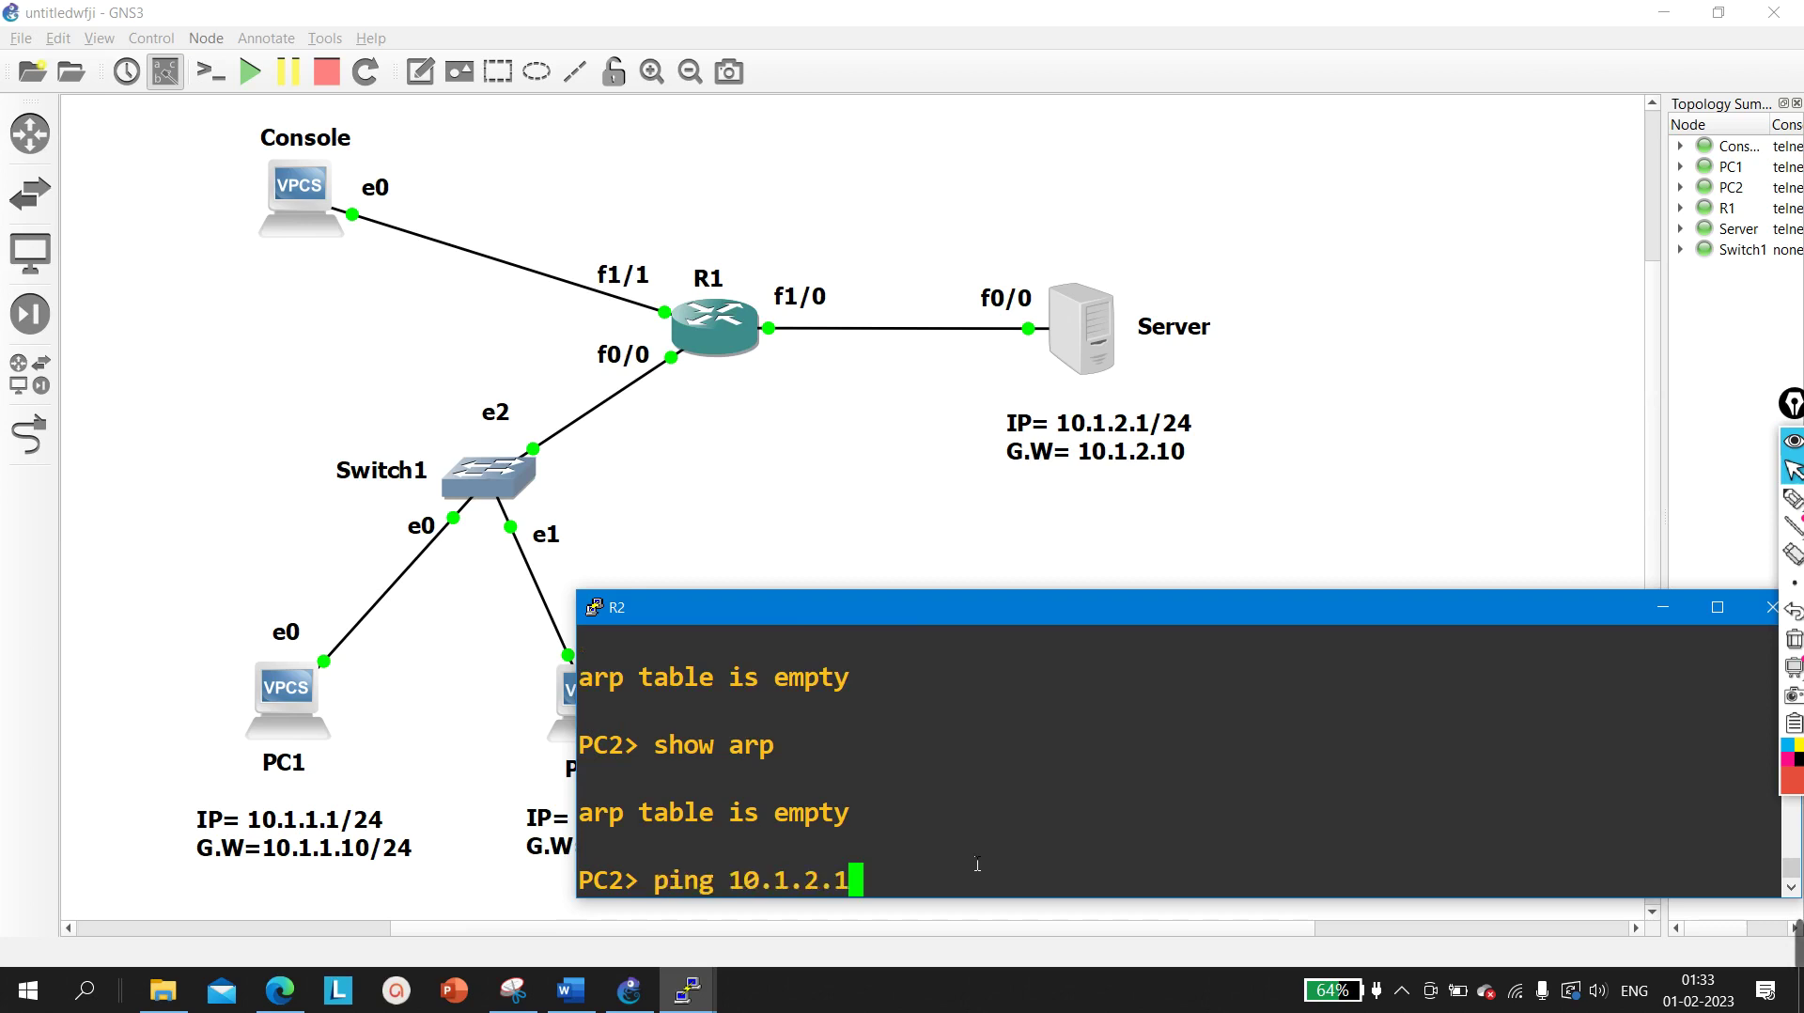
key(Return)
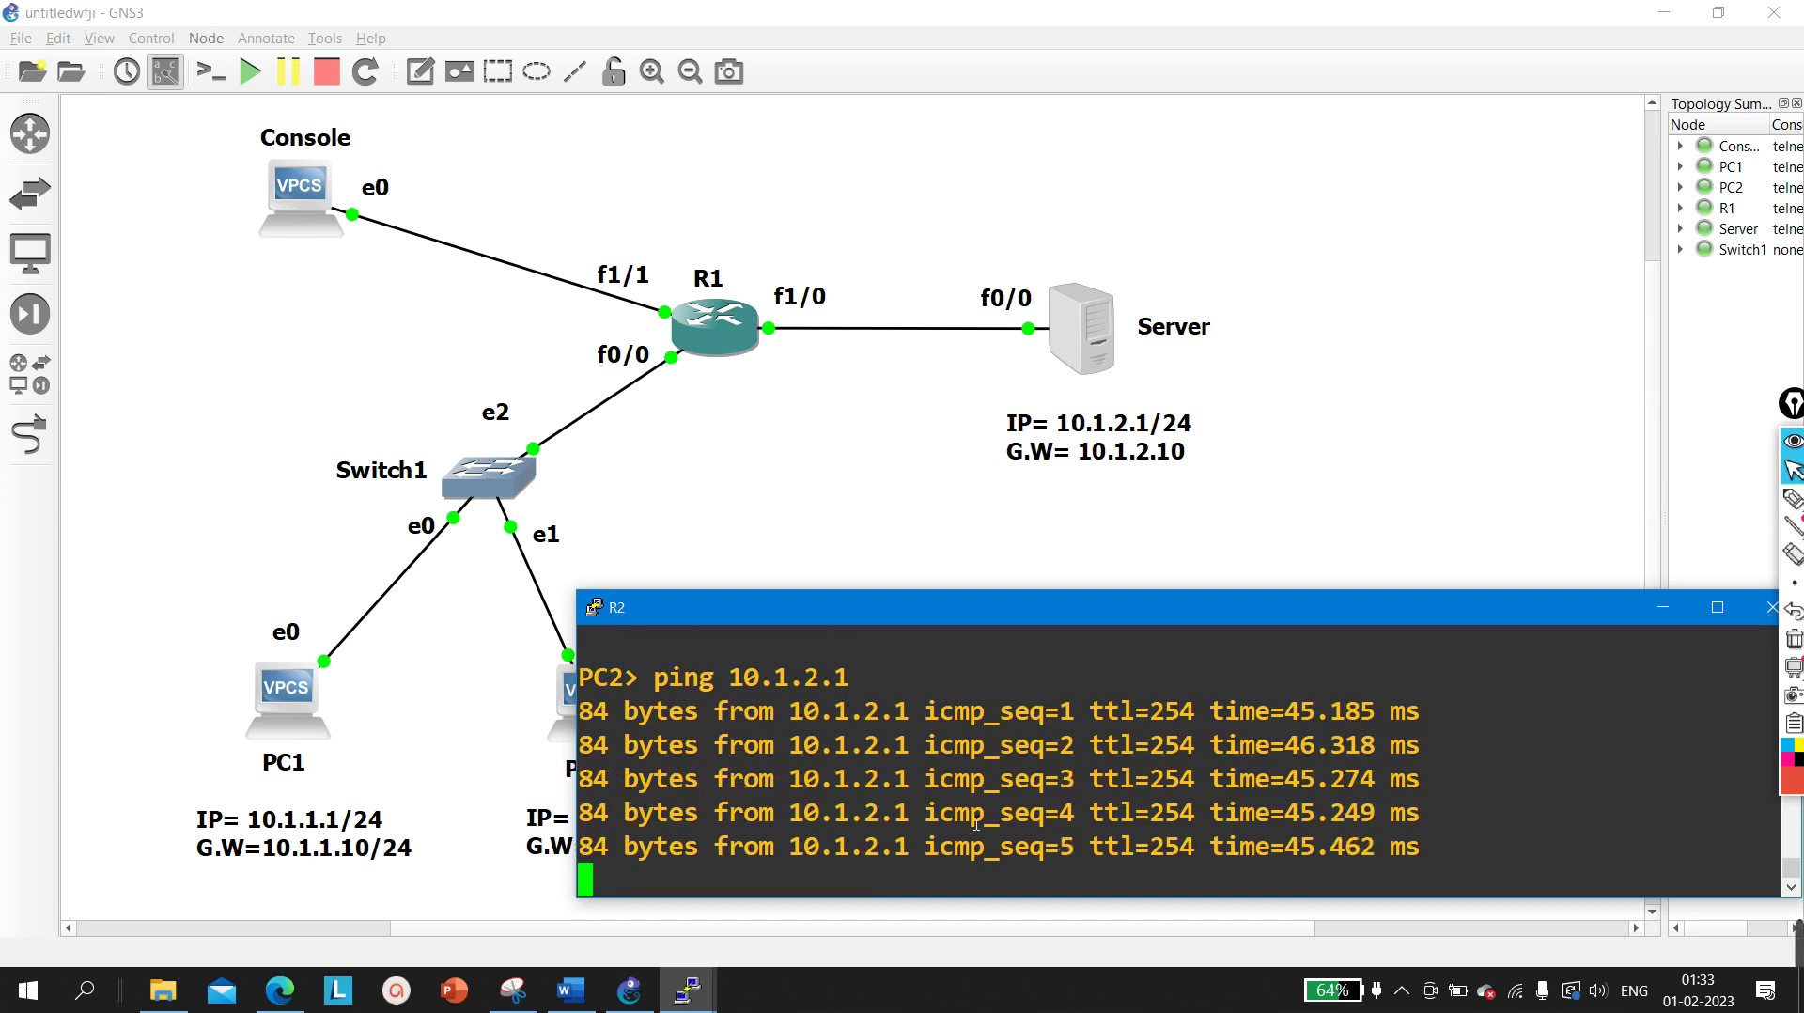
Run show arp on PC2 again, highlight the MAC address listed for 10.1.2.1, and return to the topology
key(Up)
key(Up)
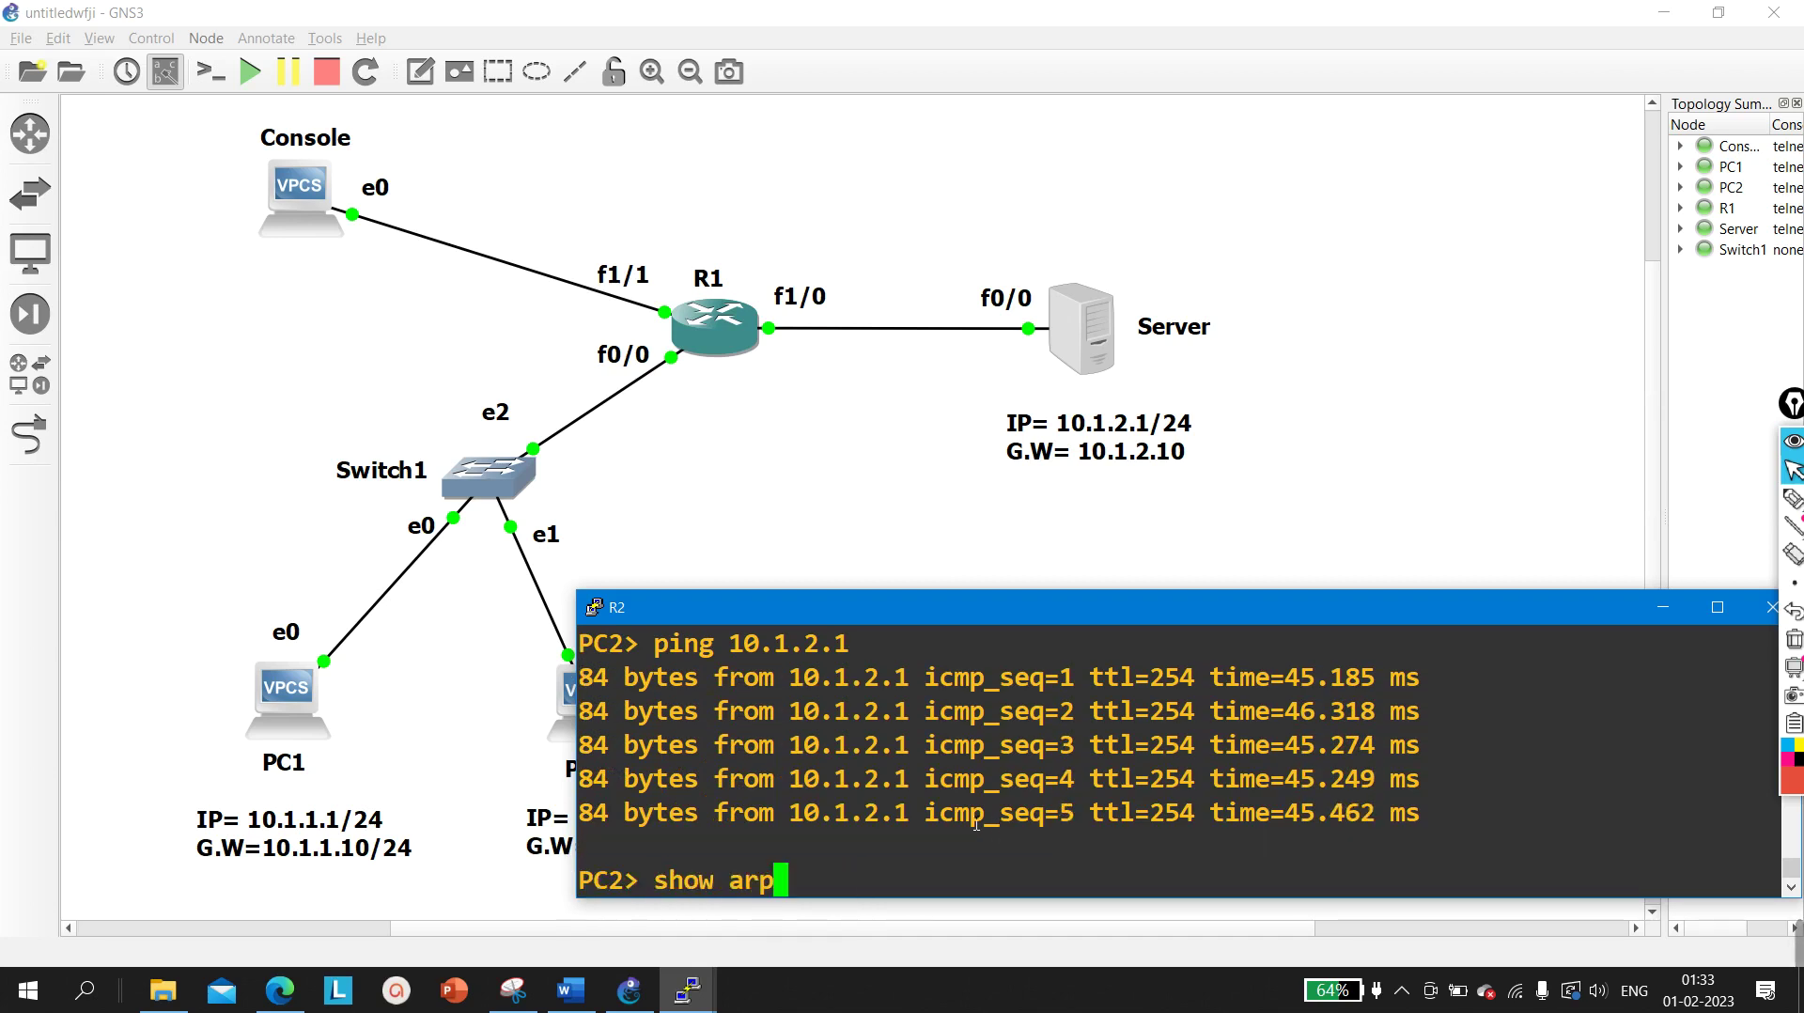
key(Return)
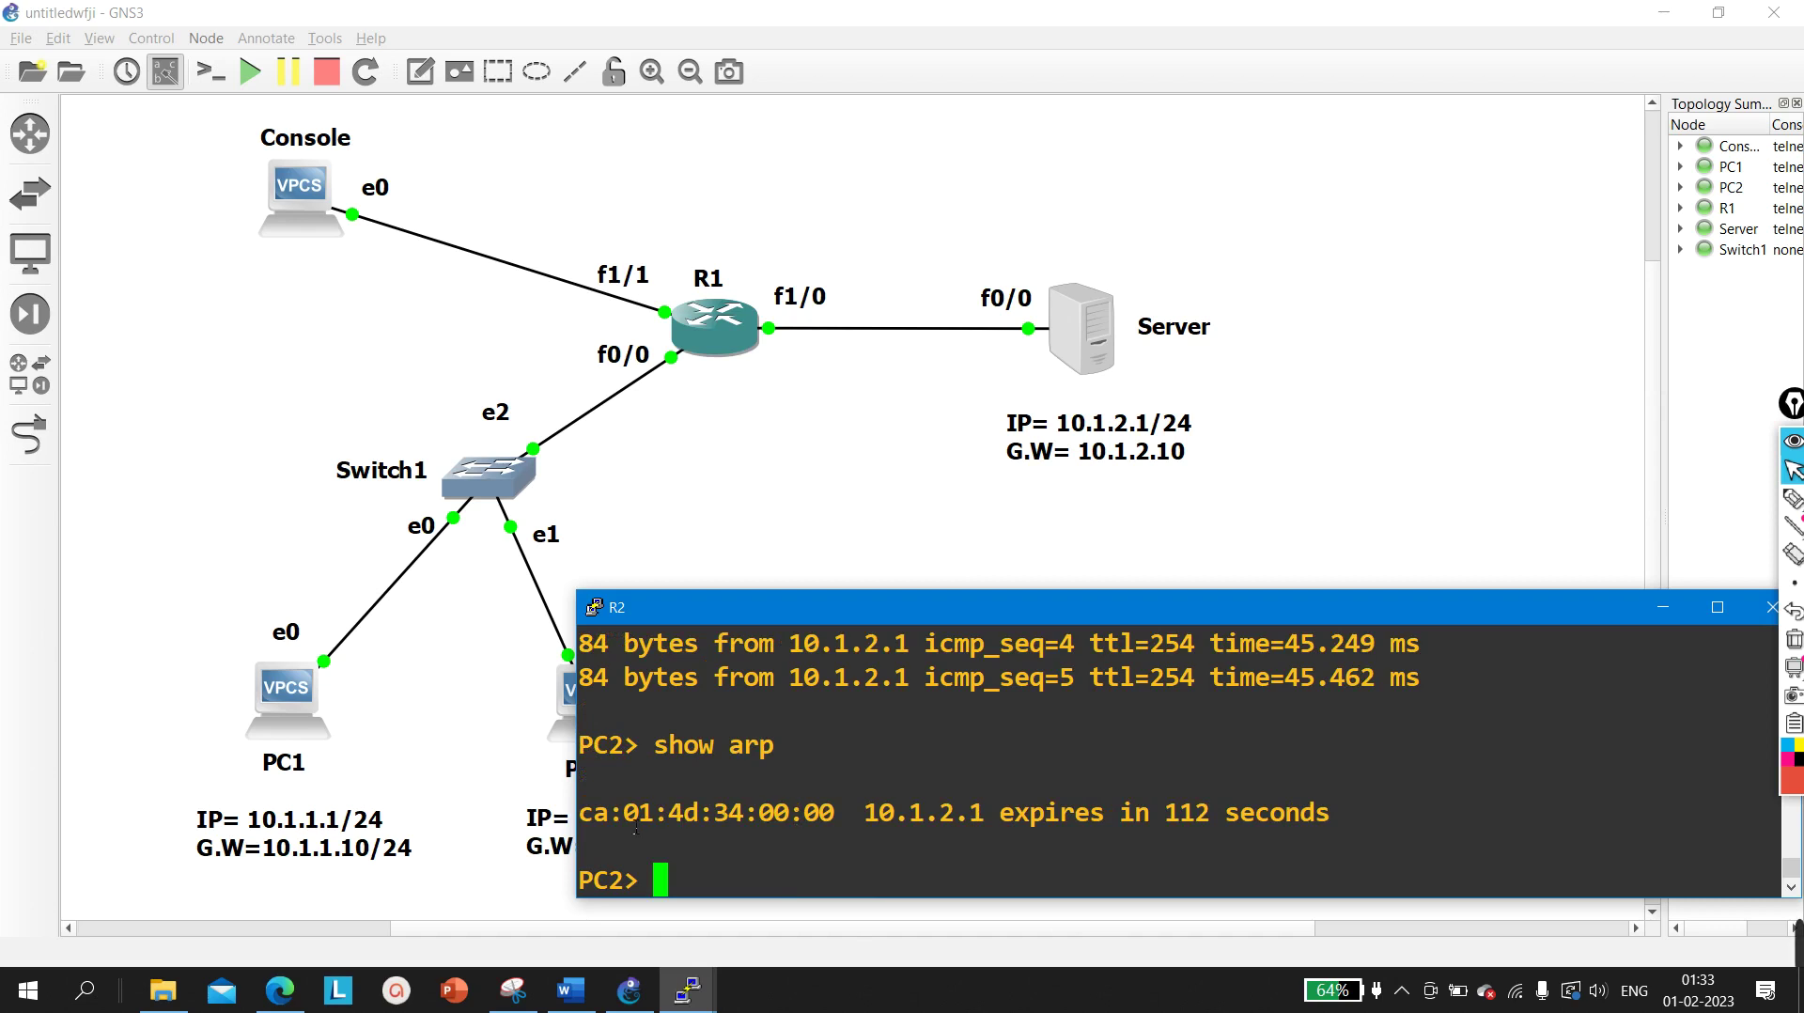
drag(621, 827, 1010, 819)
drag(851, 827, 593, 817)
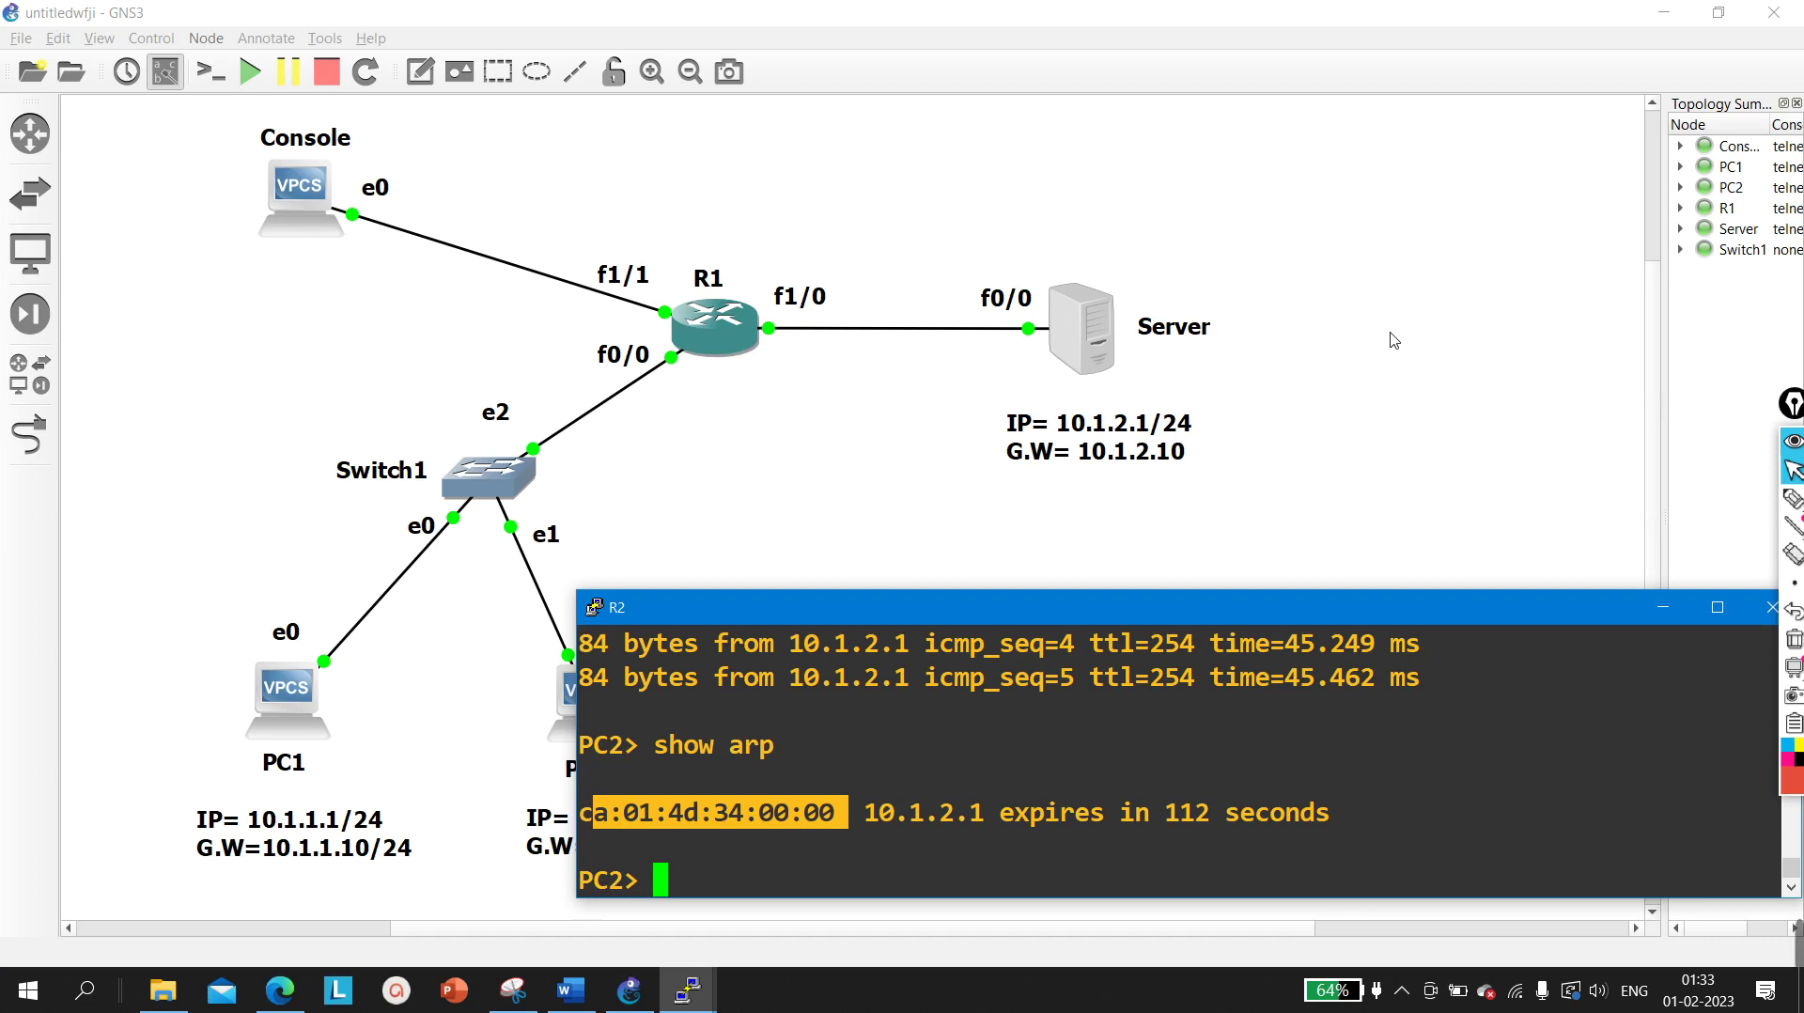
click(1394, 340)
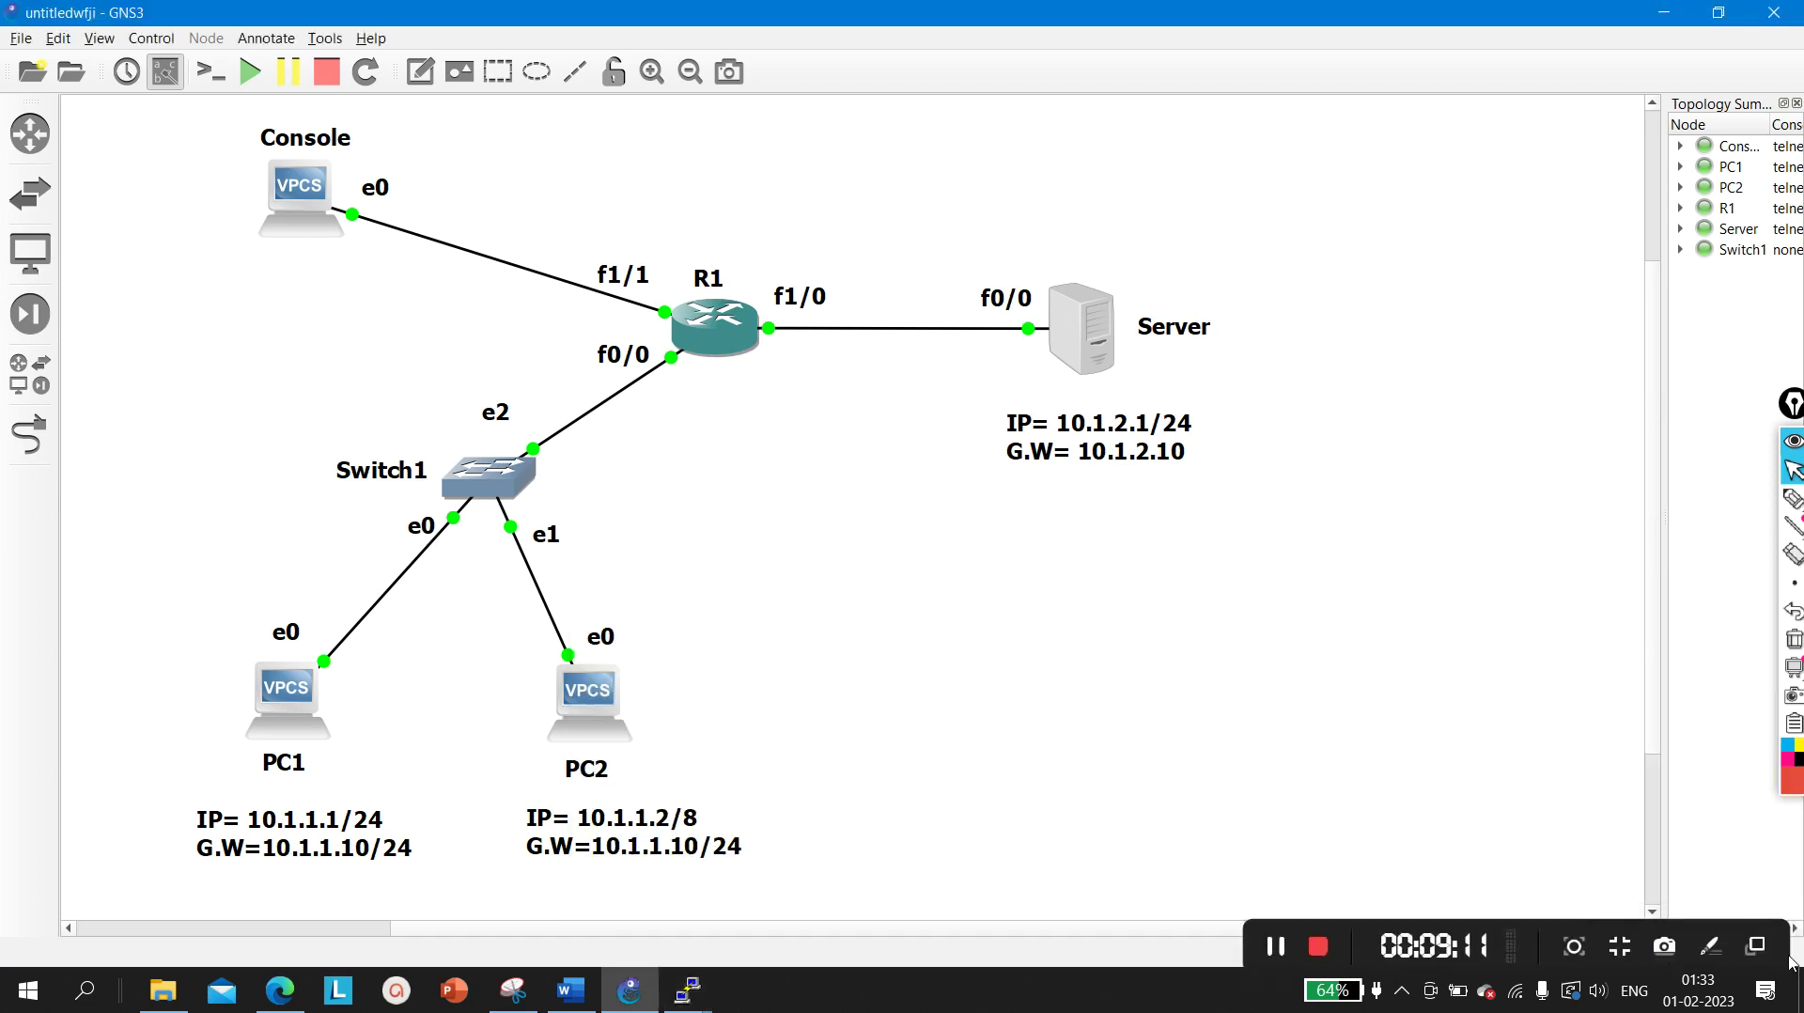